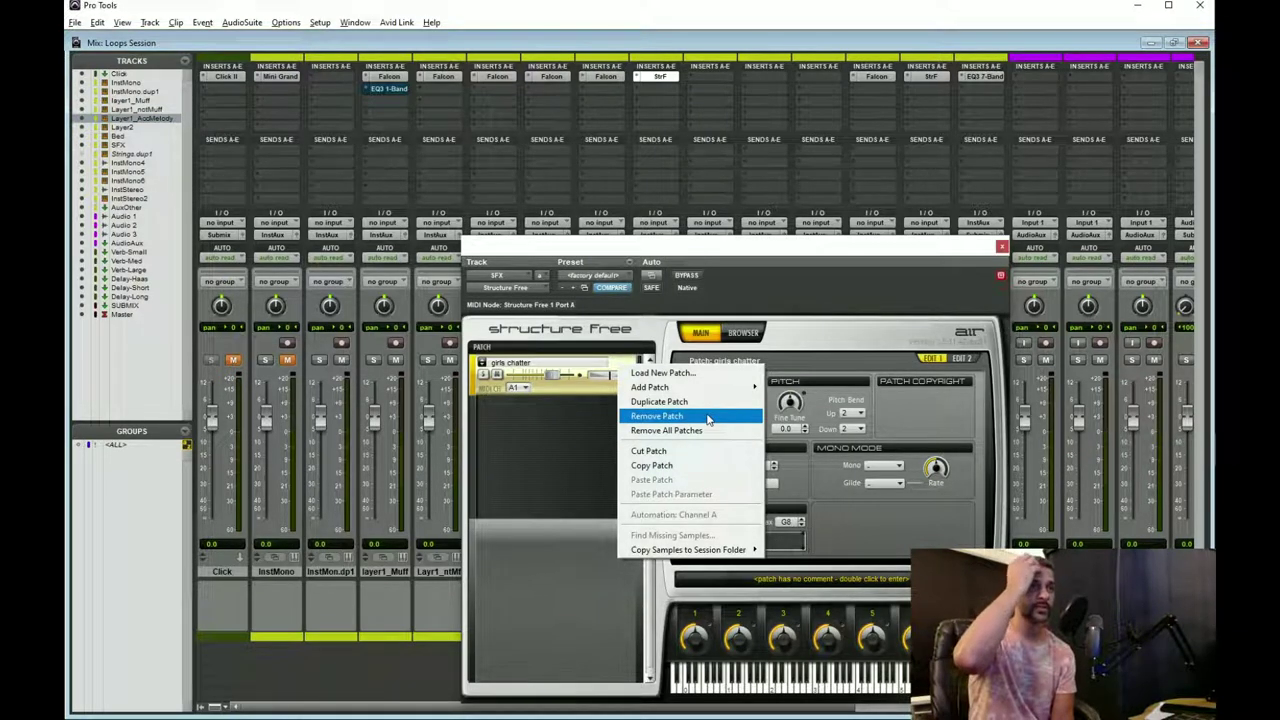
Replace the girls chatter patch in the SFX track's Structure Free with vox luz.wav from the Vocals sample folder.
left_click(708, 416)
right_click(557, 369)
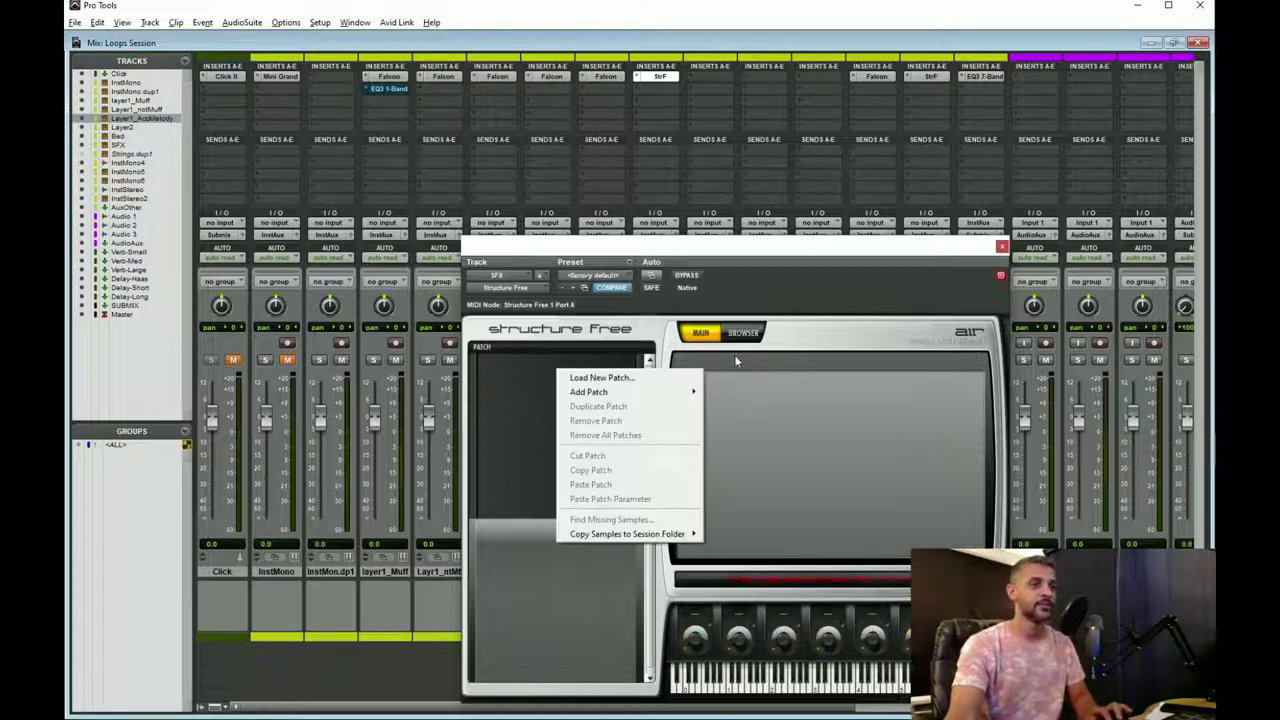
left_click(742, 334)
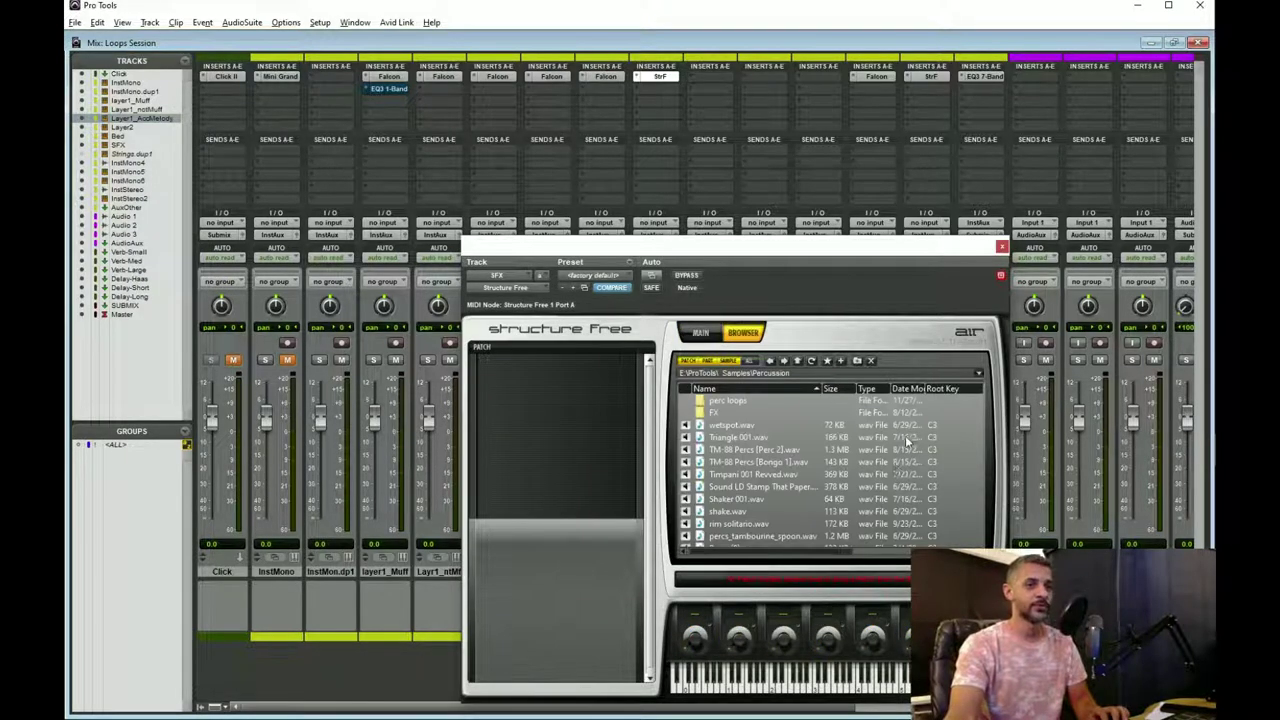
scroll(736, 427, "down", 15)
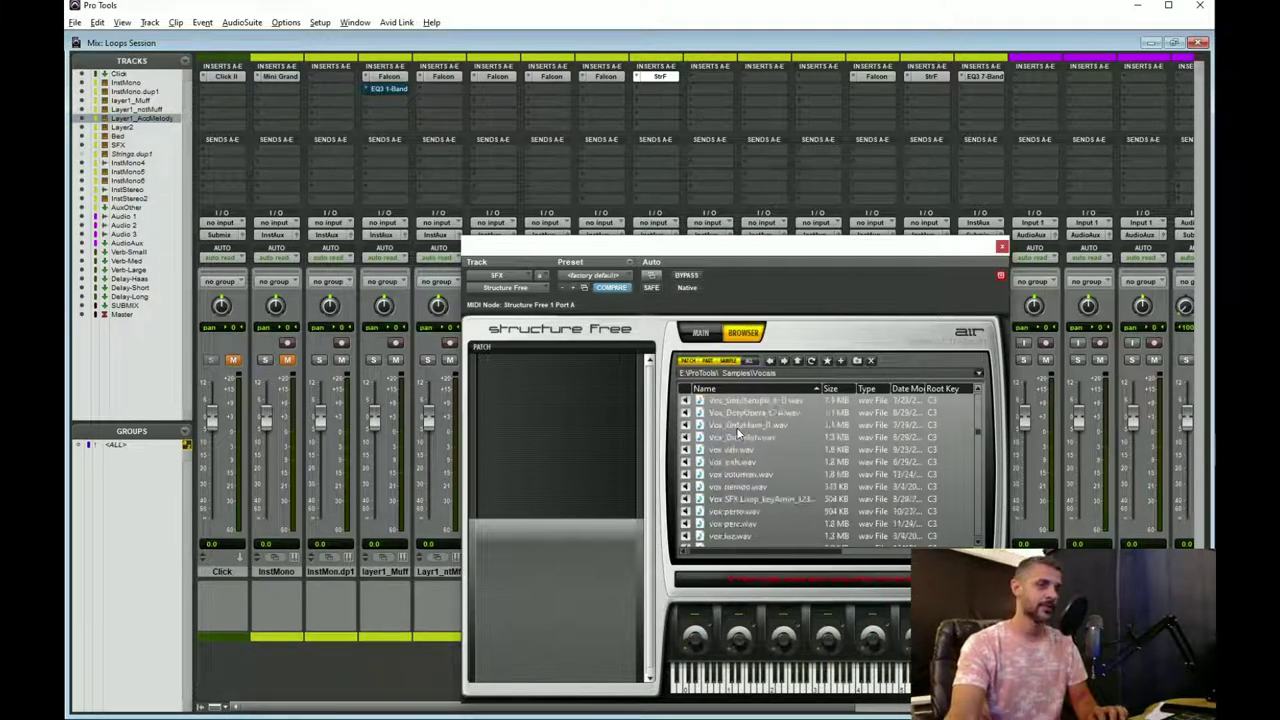
scroll(736, 427, "down", 5)
left_click(688, 499)
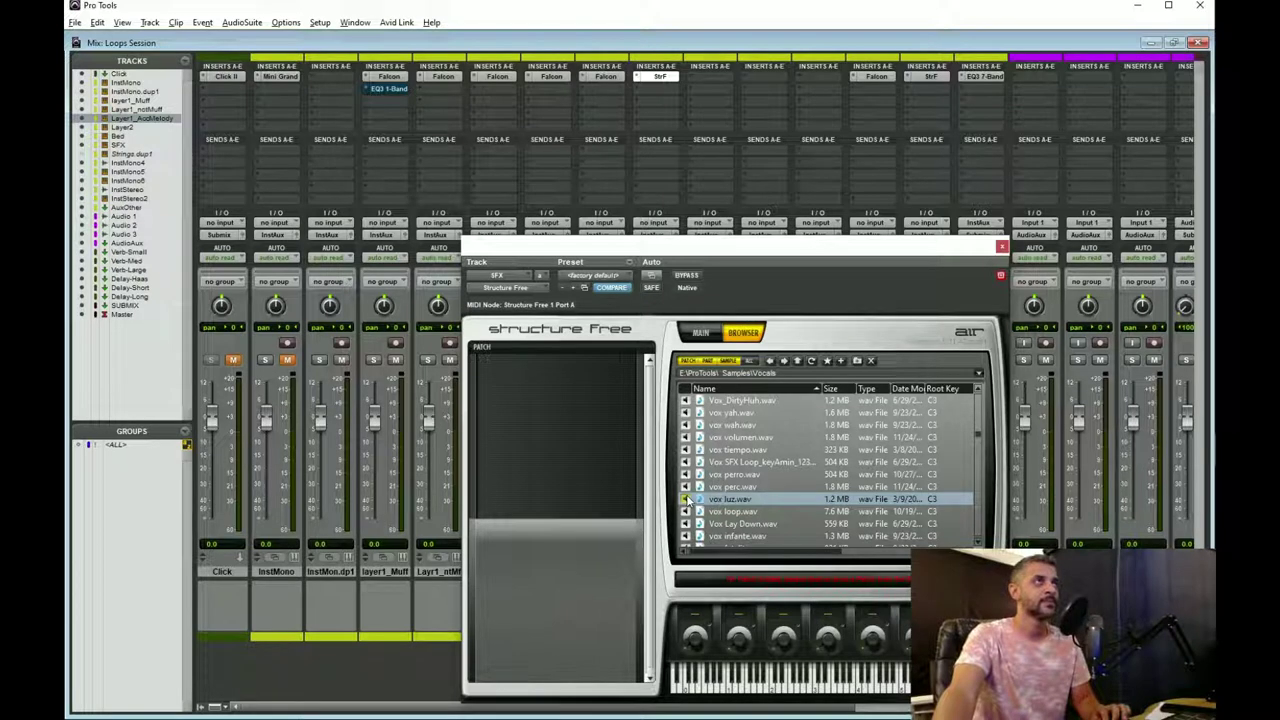
left_click_drag(688, 499, 509, 457)
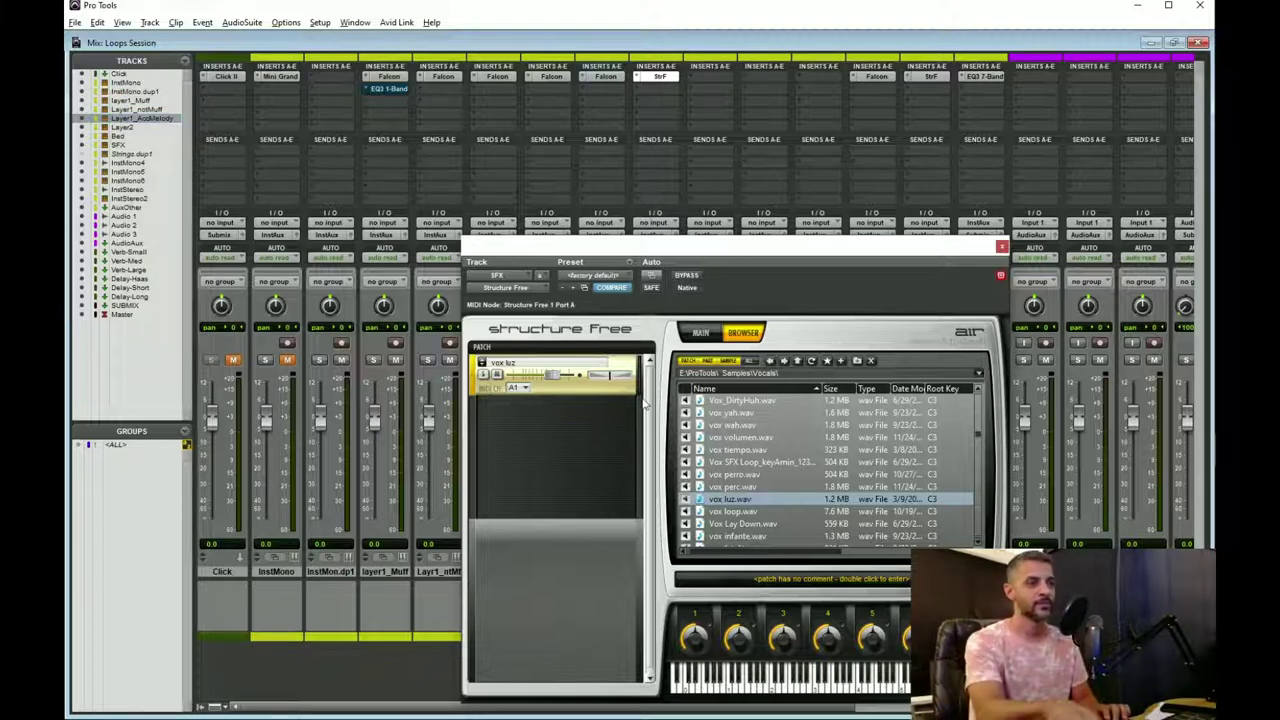
Move the Structure Free window clear of the mixer channels and bring up the session's Edit window.
left_click_drag(726, 257, 465, 83)
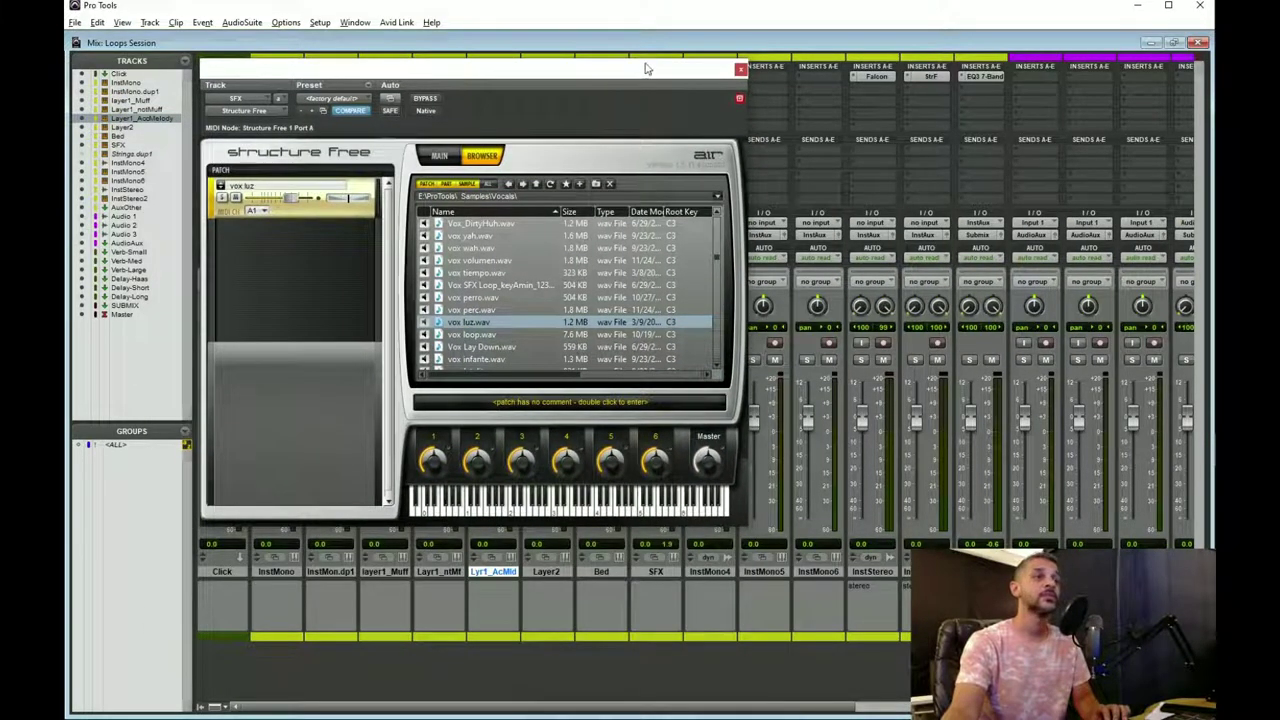
left_click_drag(649, 76, 721, 26)
left_click_drag(810, 35, 1074, 401)
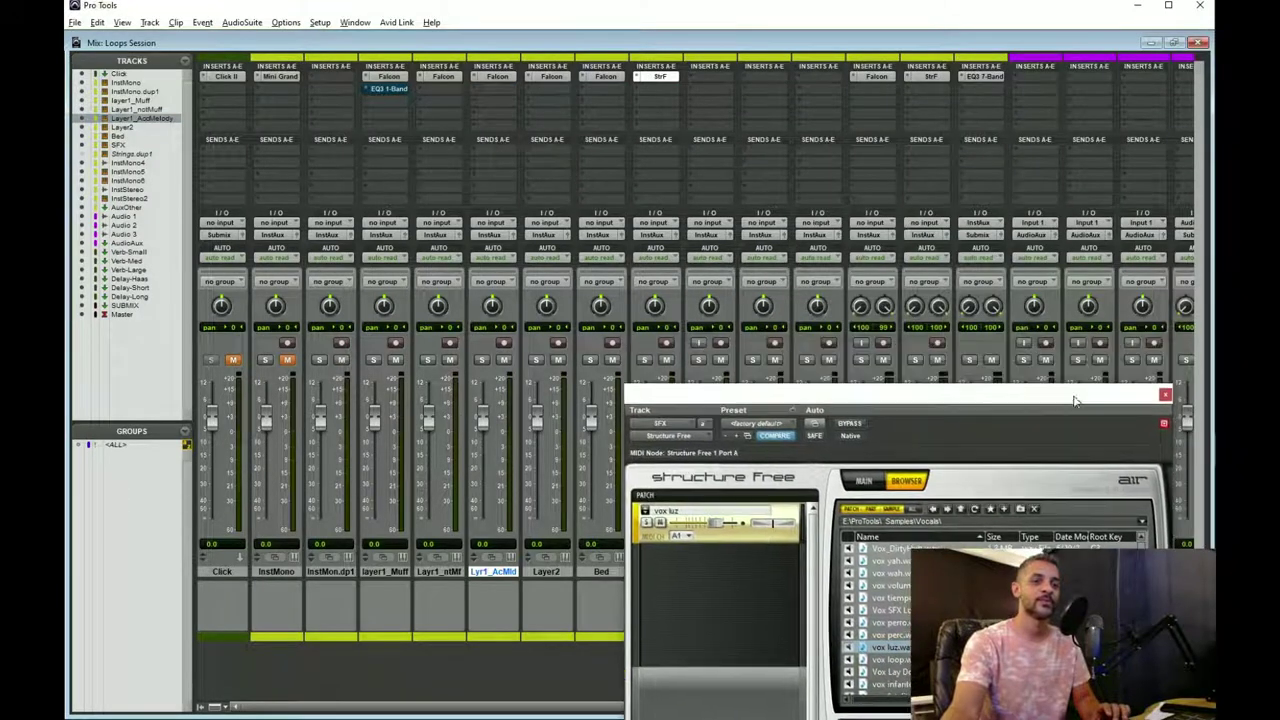
left_click_drag(746, 394, 769, 181)
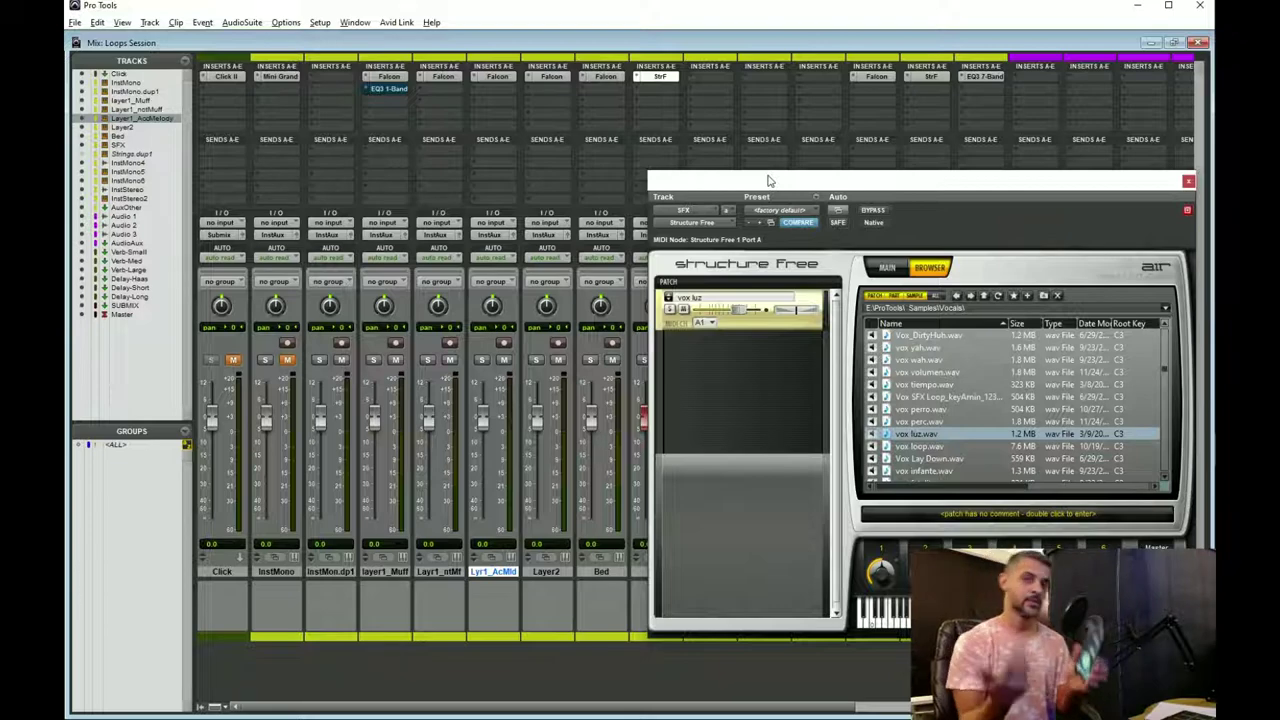
key("ctrl+equal")
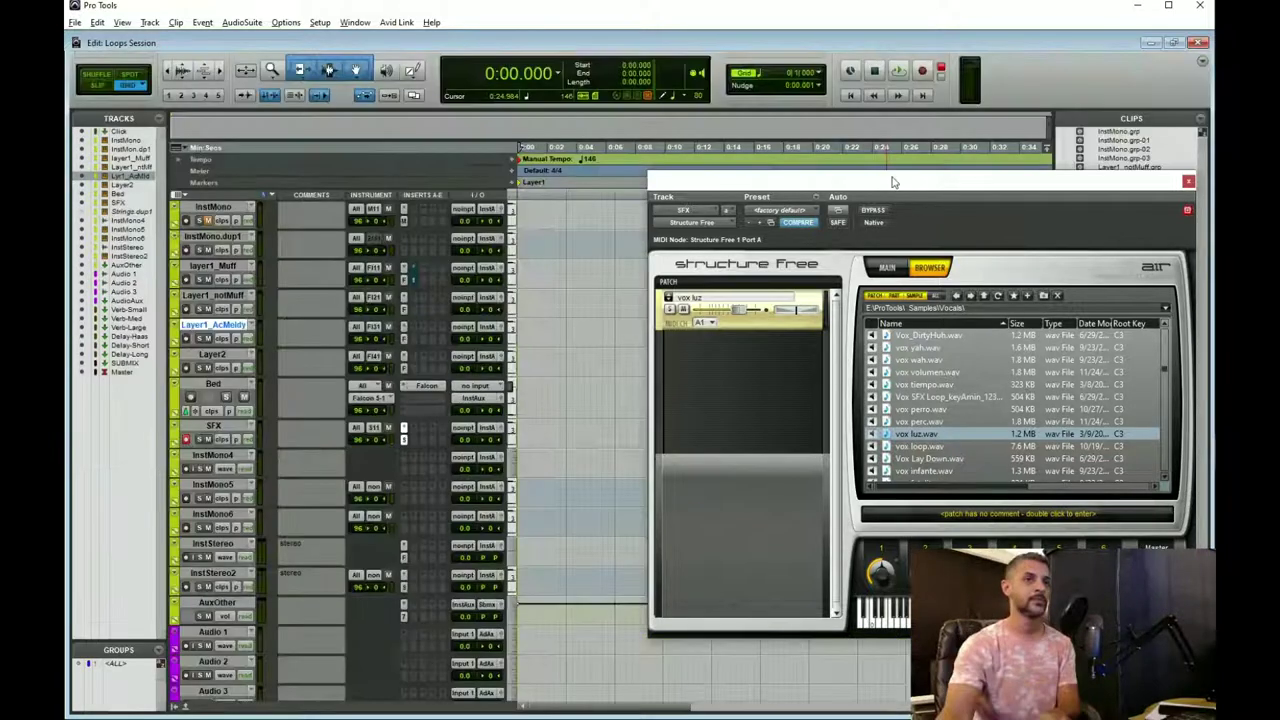
left_click_drag(769, 181, 701, 255)
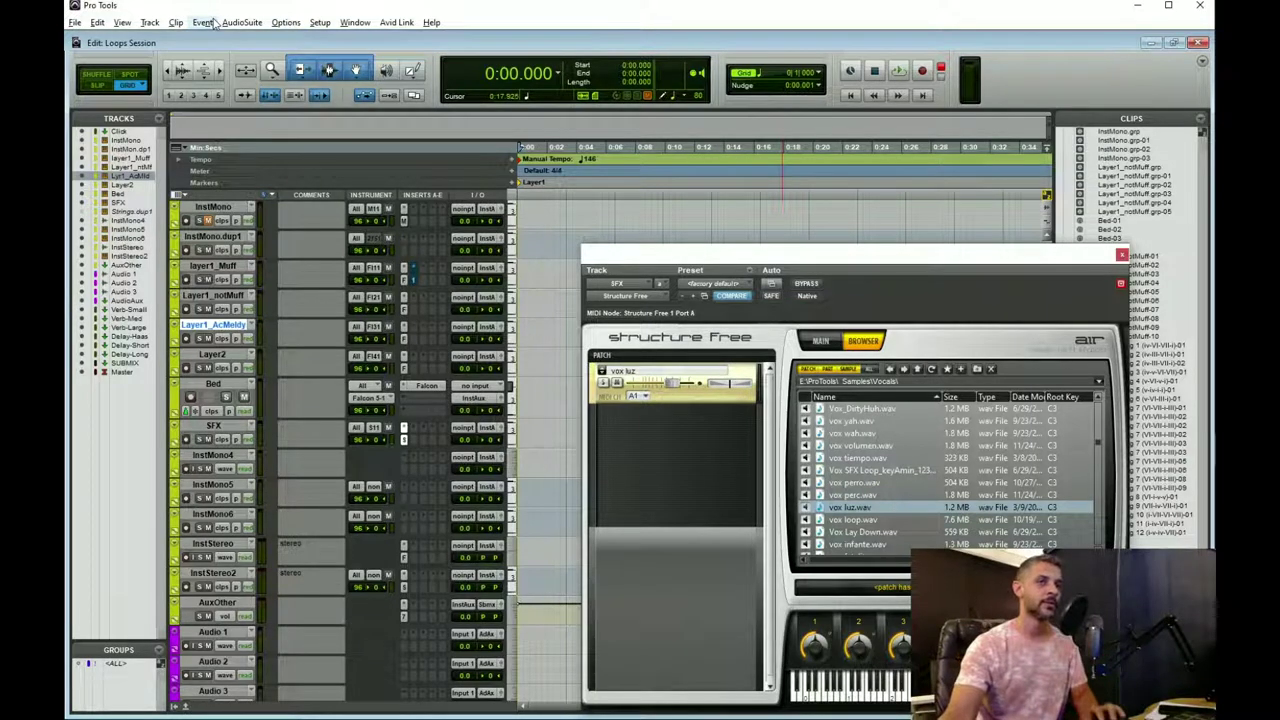
Show the Transport window and set the session tempo to 115.
left_click(355, 22)
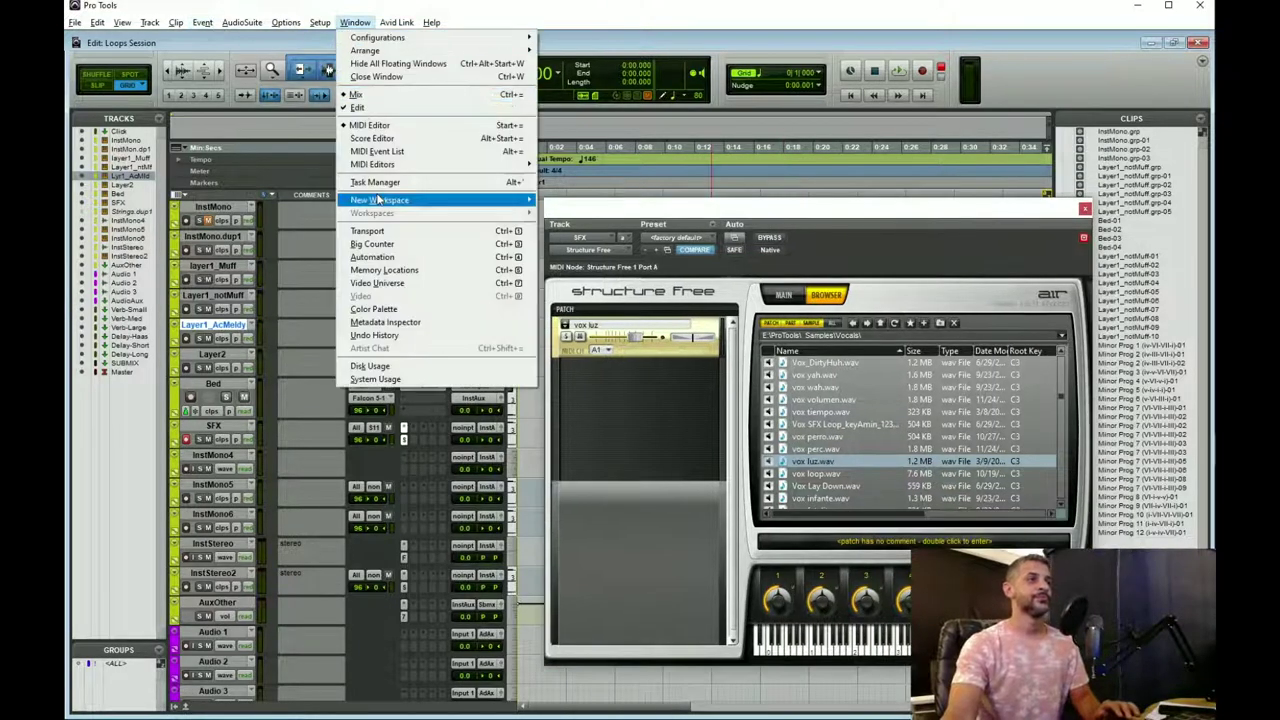
left_click(381, 233)
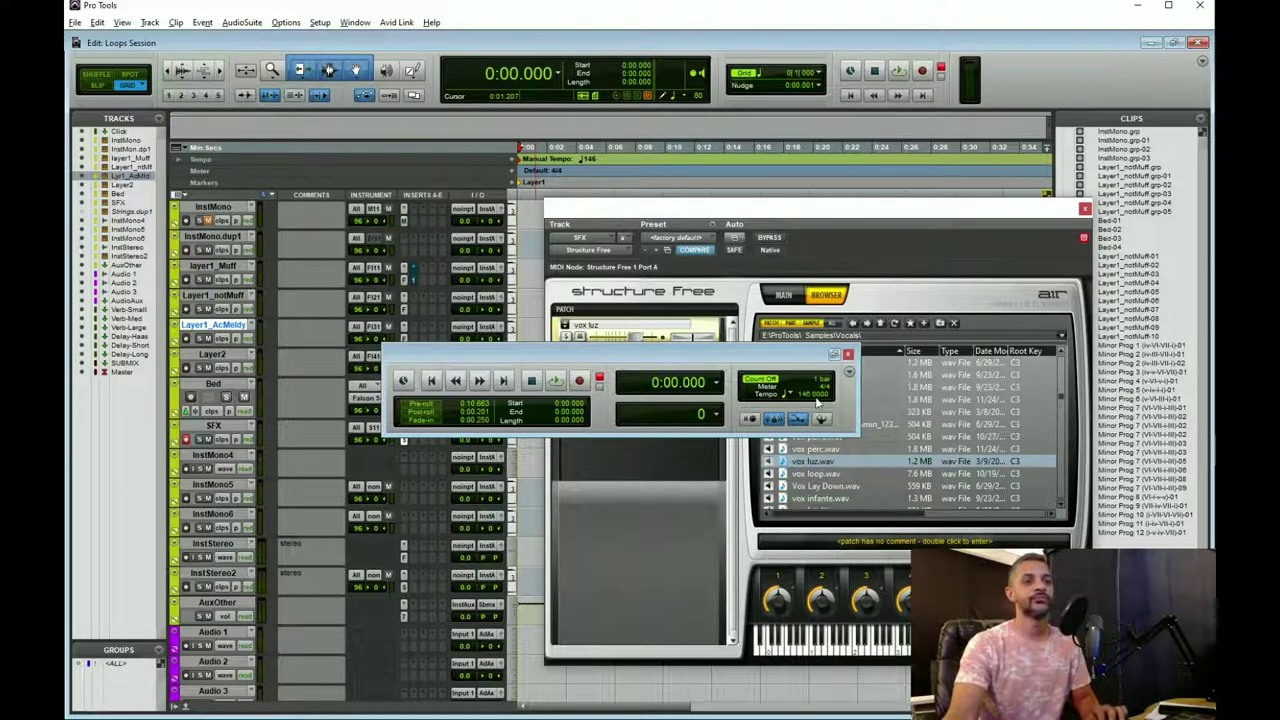
left_click(804, 396)
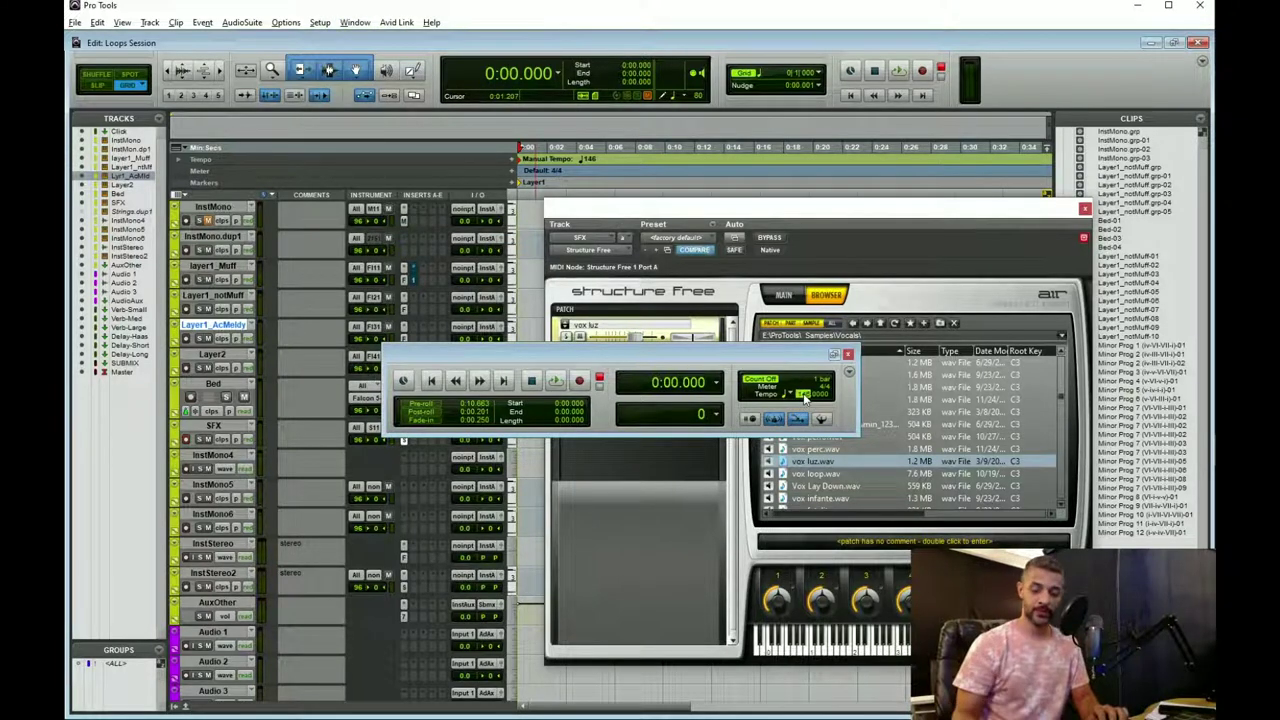
type("115")
key("Return")
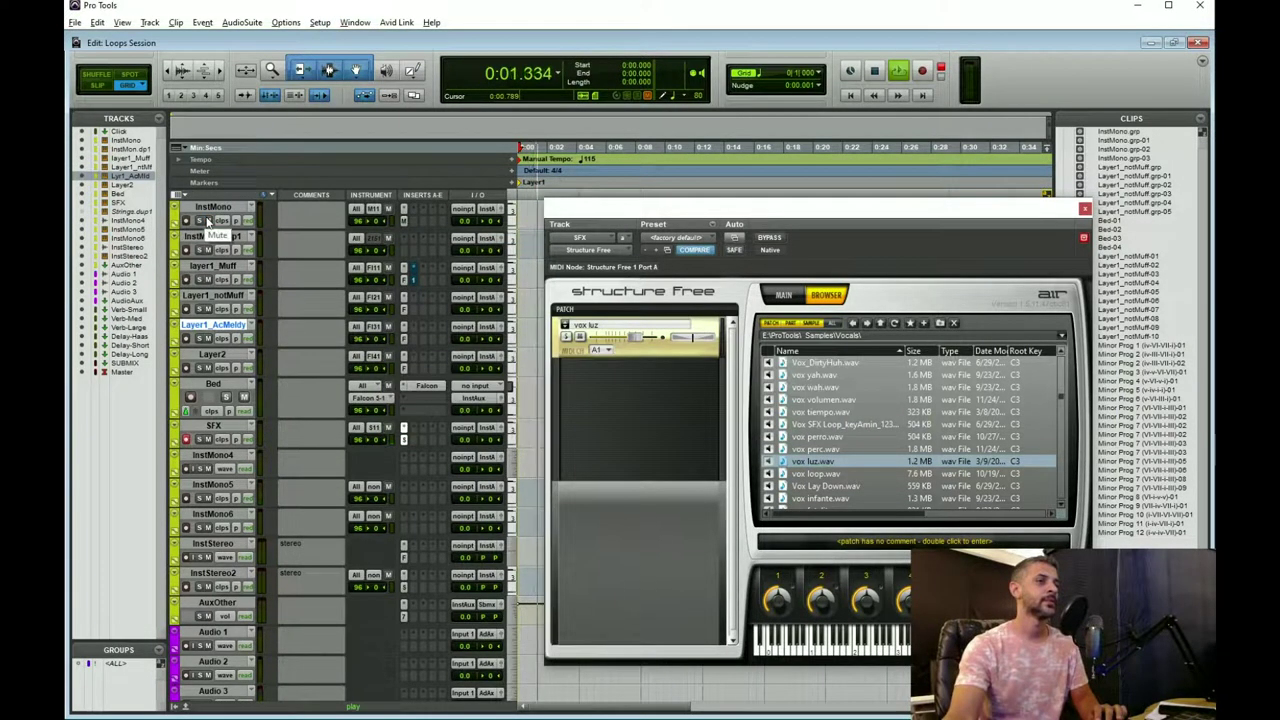
Move the recorded SFX note to the start of bar 1, duplicate it across six bars and play it back.
key("space")
scroll(215, 210, "up", 1)
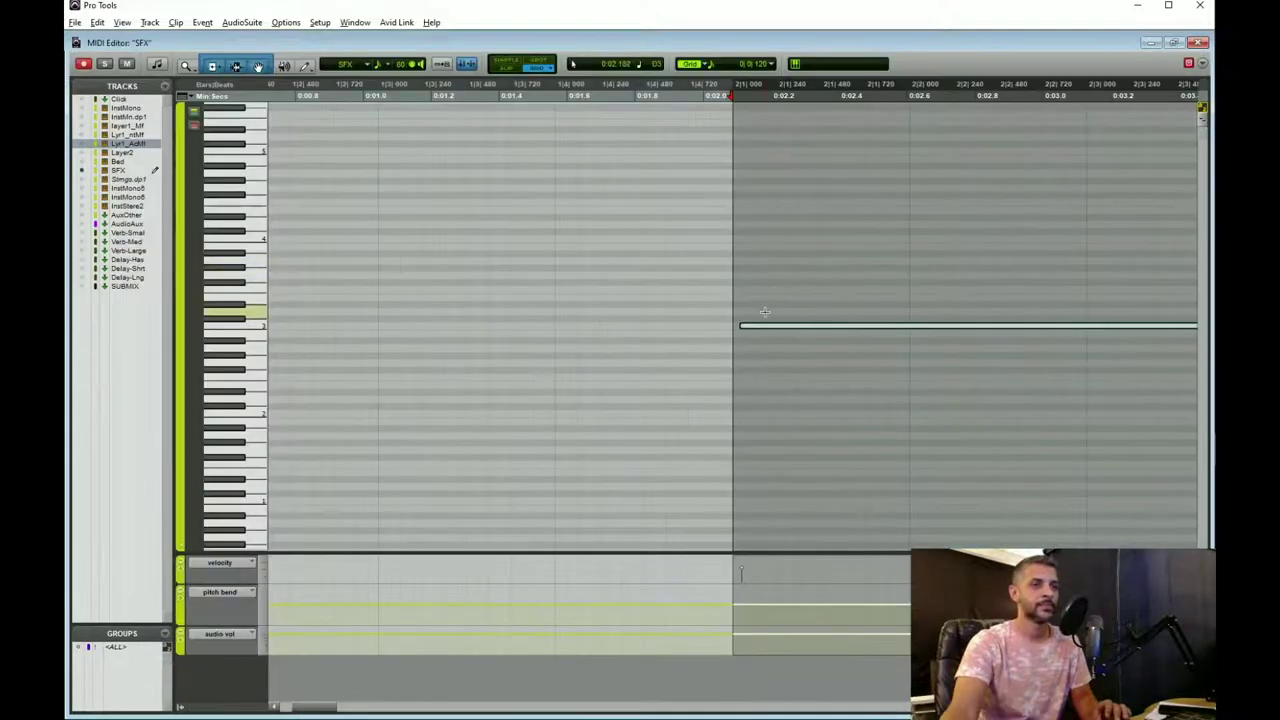
left_click_drag(763, 326, 277, 330)
key("r")
key("r")
key("r")
left_click_drag(282, 269, 394, 408)
key("ctrl+d")
key("ctrl+d")
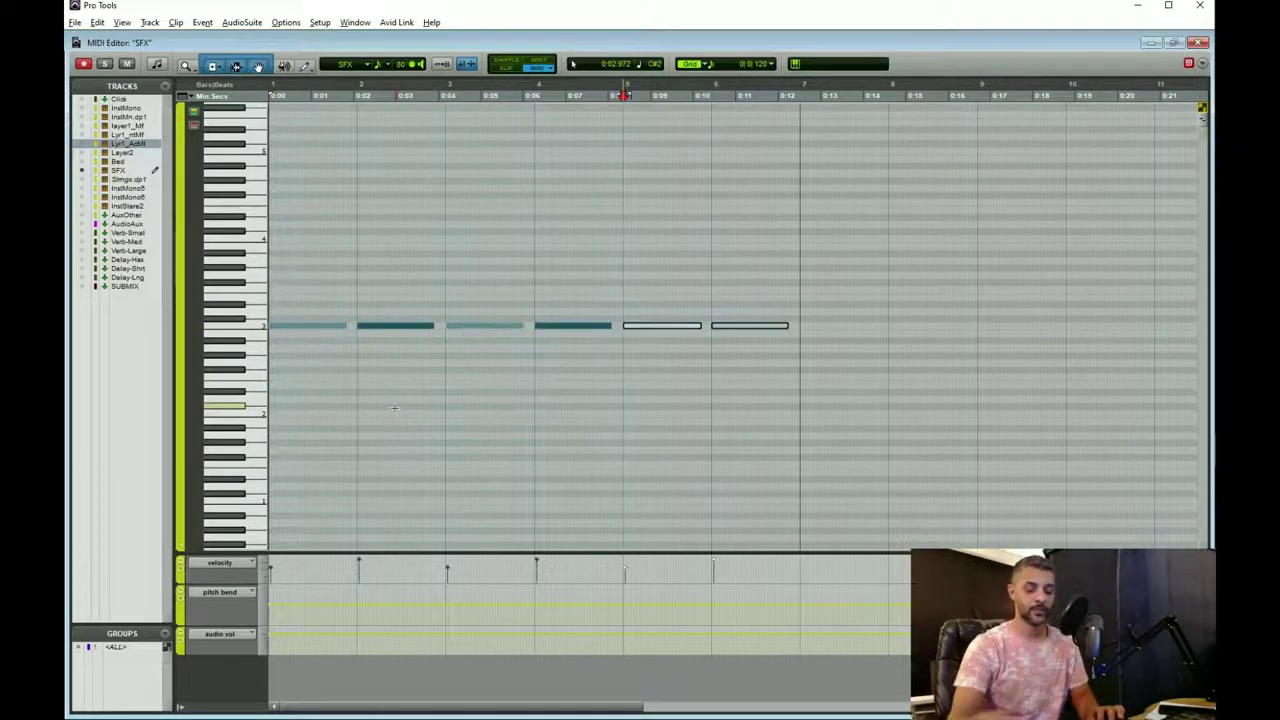
key("space")
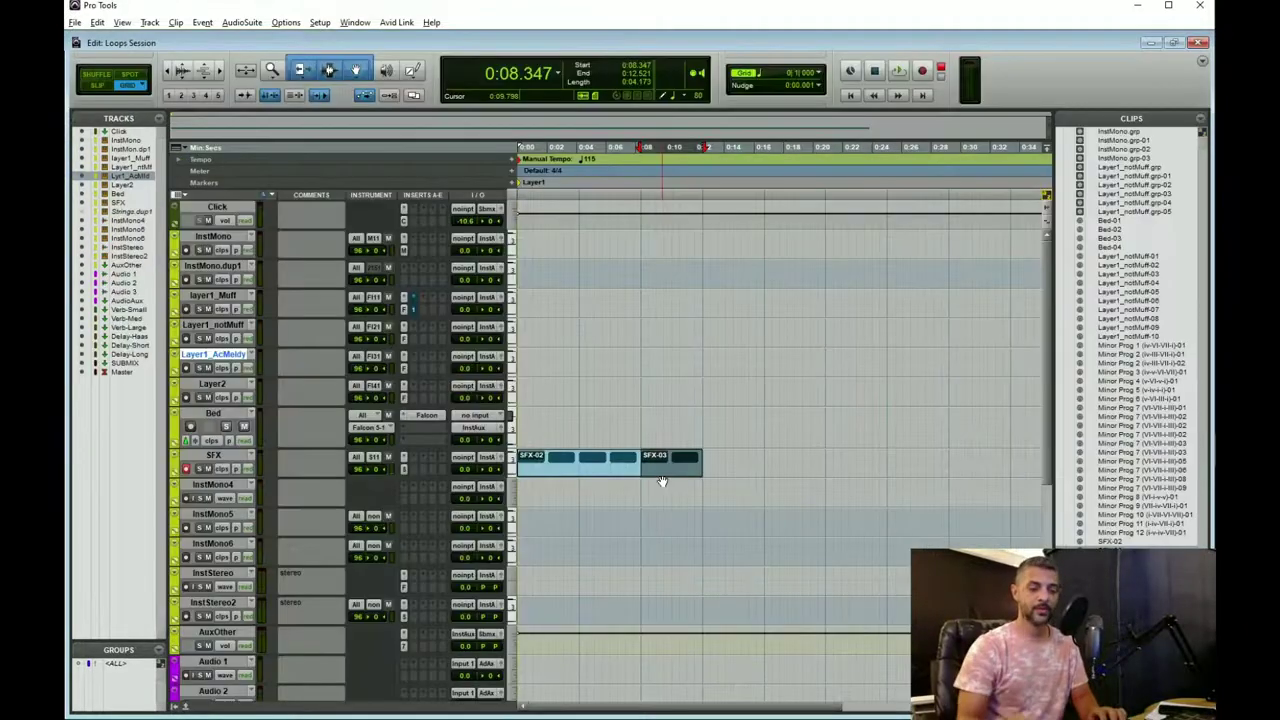
Replace the shorter second SFX clip with a full copy and add a marker named "Layer1 w 2nd Layer" at its end.
left_click(660, 480)
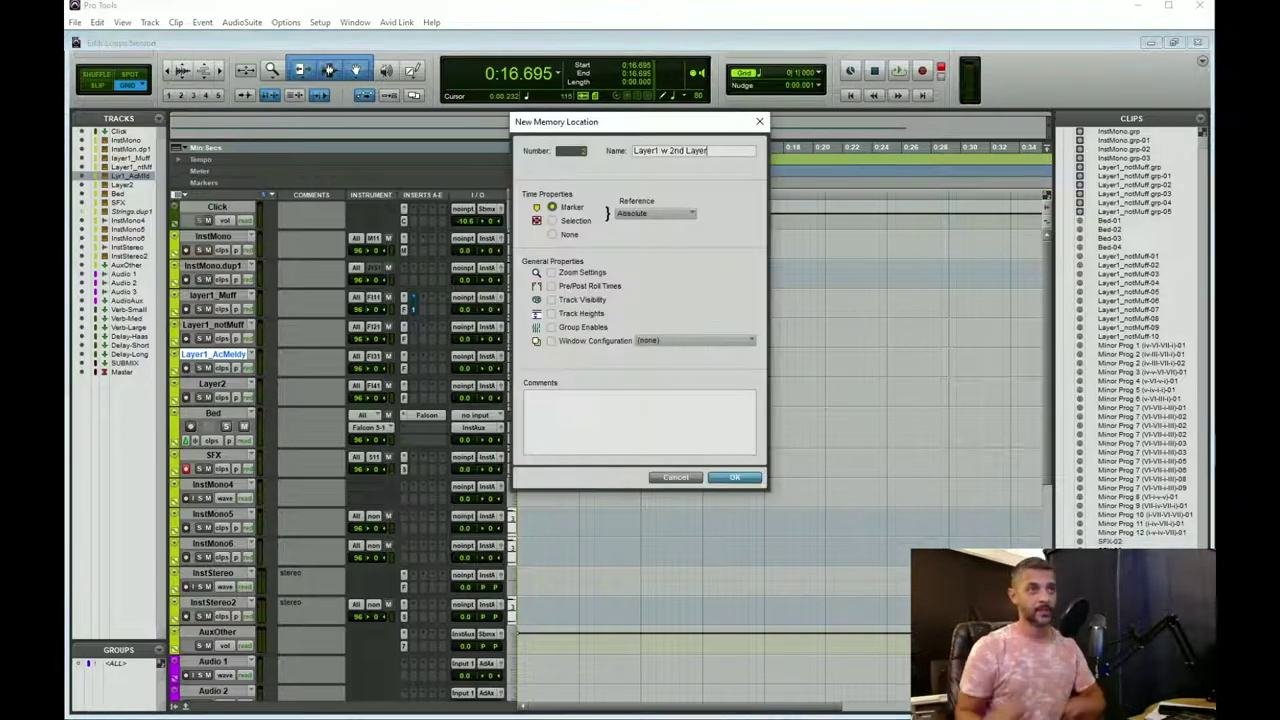
left_click(735, 478)
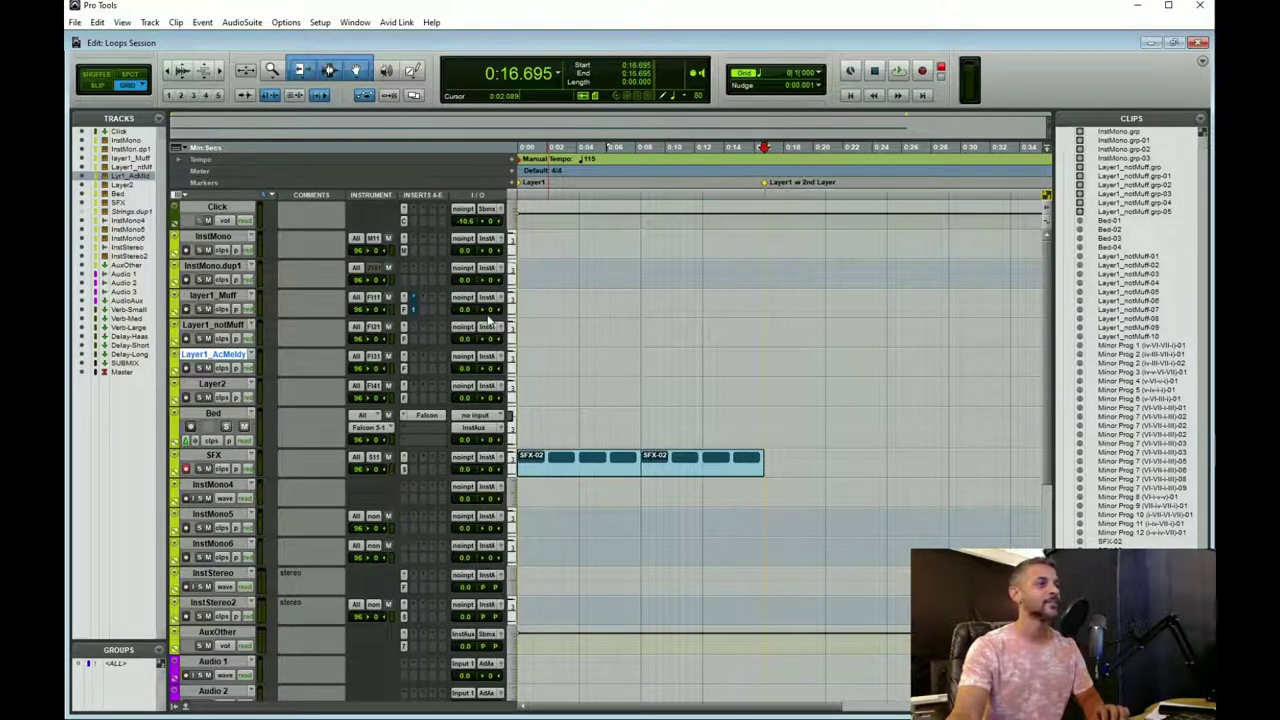
Enlarge the InstMono track and record a Mini Grand melody over its Minor Prog 7 clip from the session start.
left_click(240, 237)
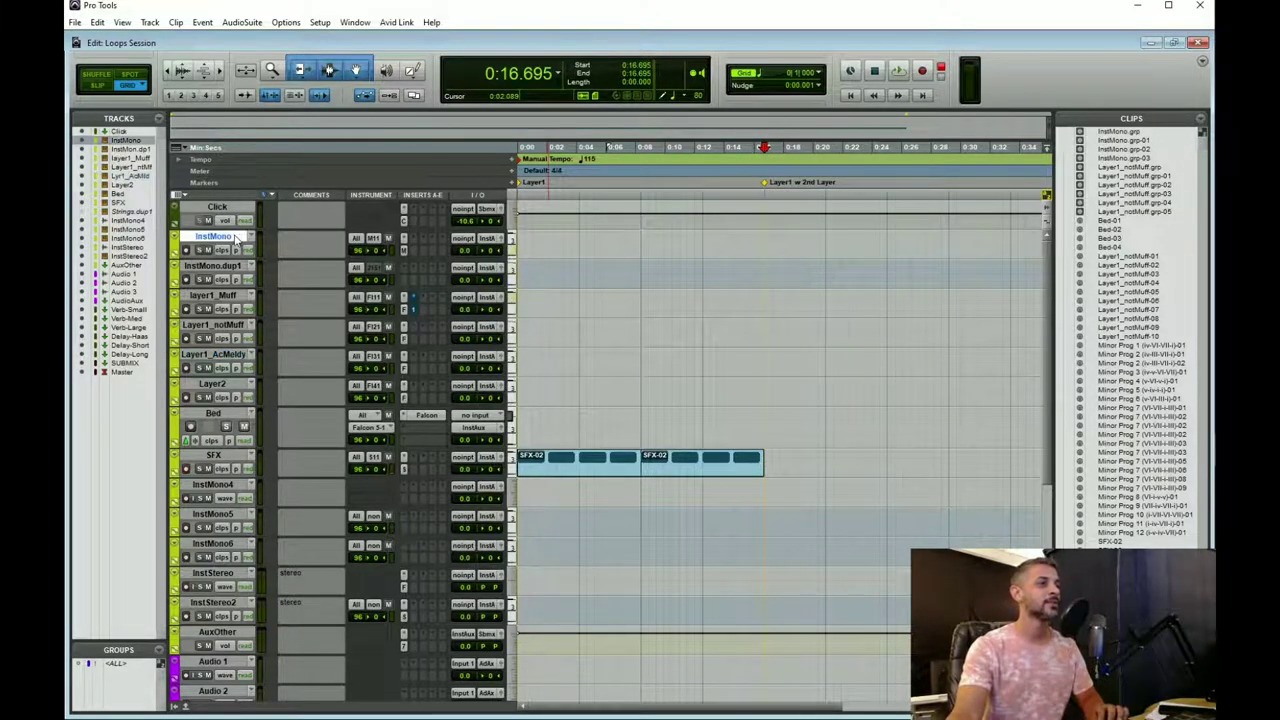
left_click_drag(214, 262, 213, 273)
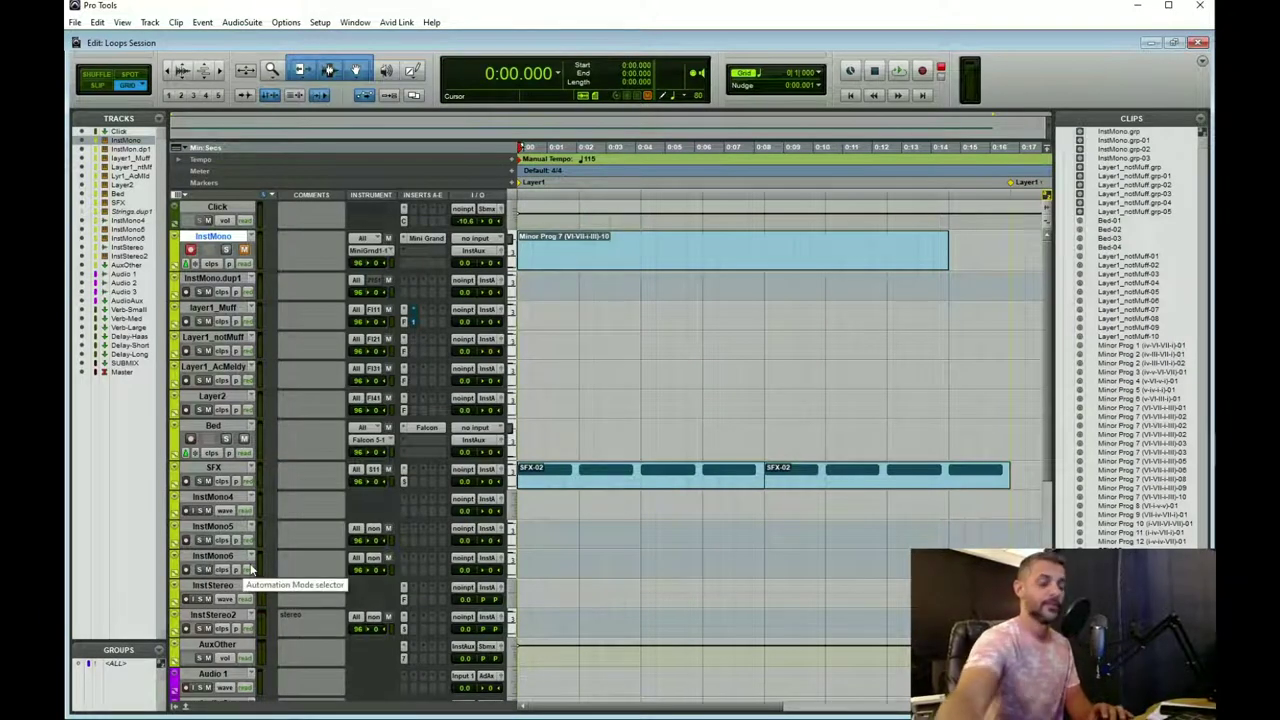
key("space")
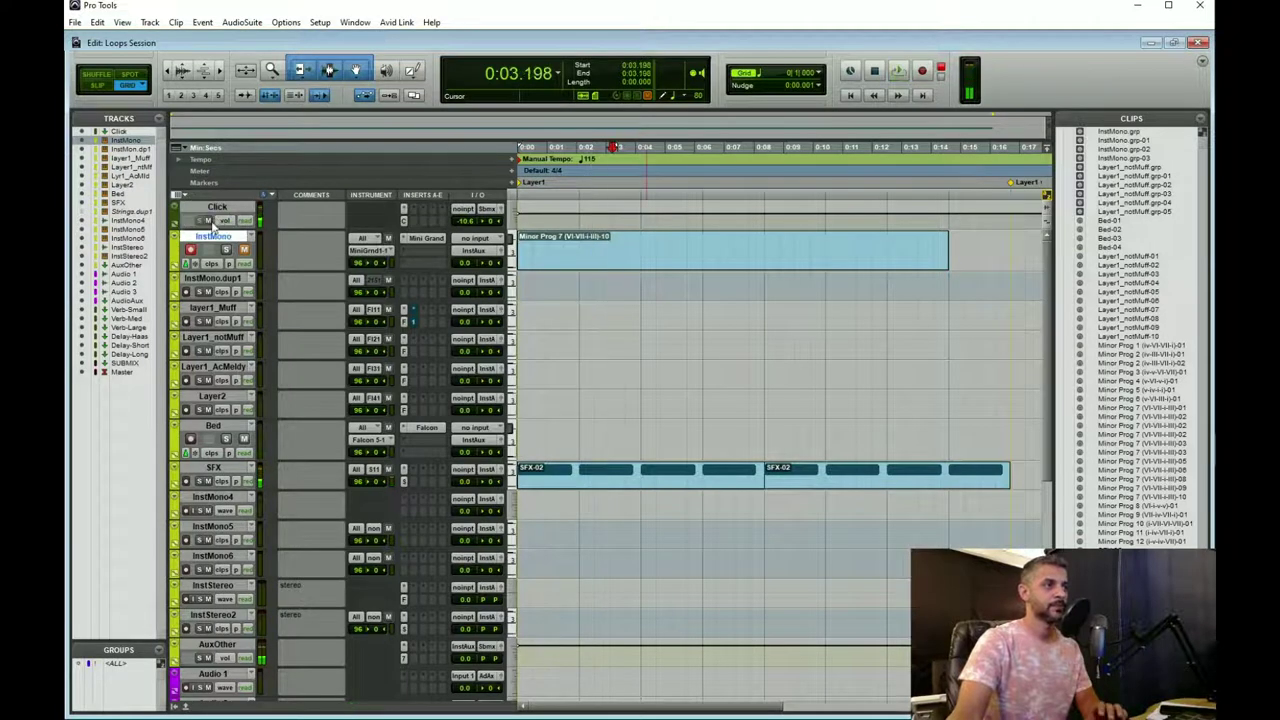
key("space")
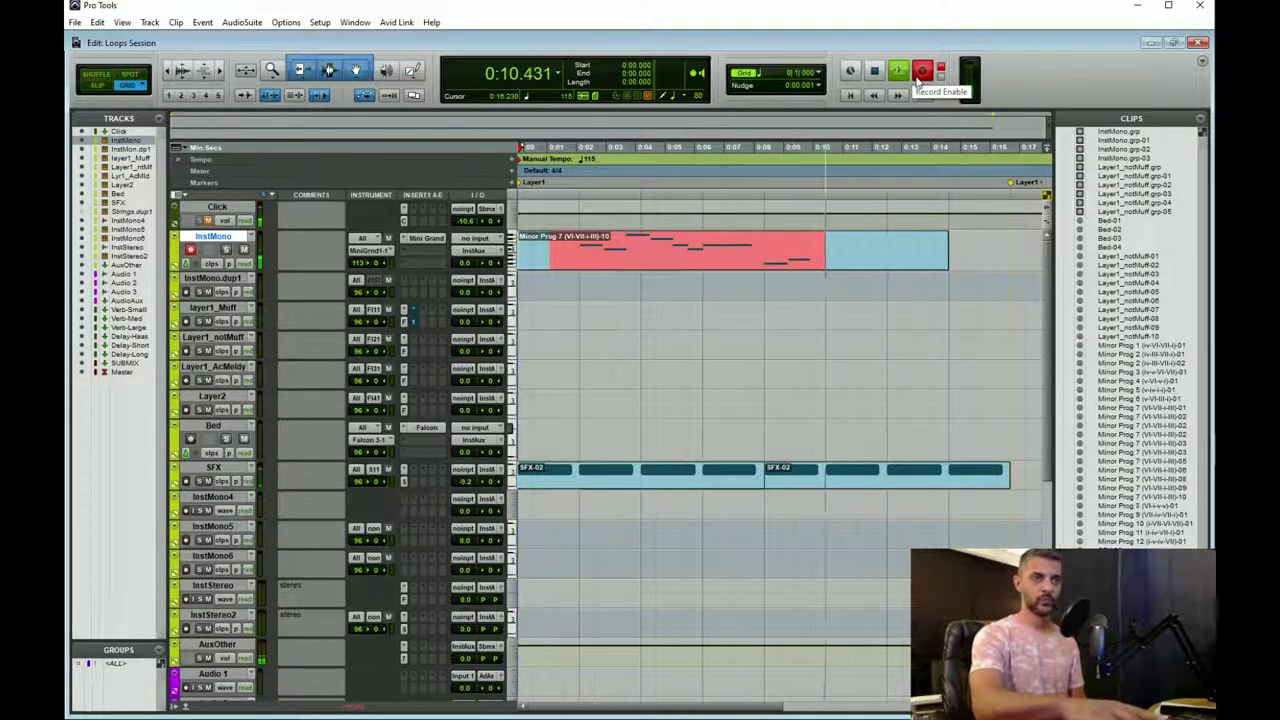
key("space")
Duplicate the recorded Minor Prog 7 clip on the InstMono track and select both copies.
left_click(720, 258)
key("ctrl+d")
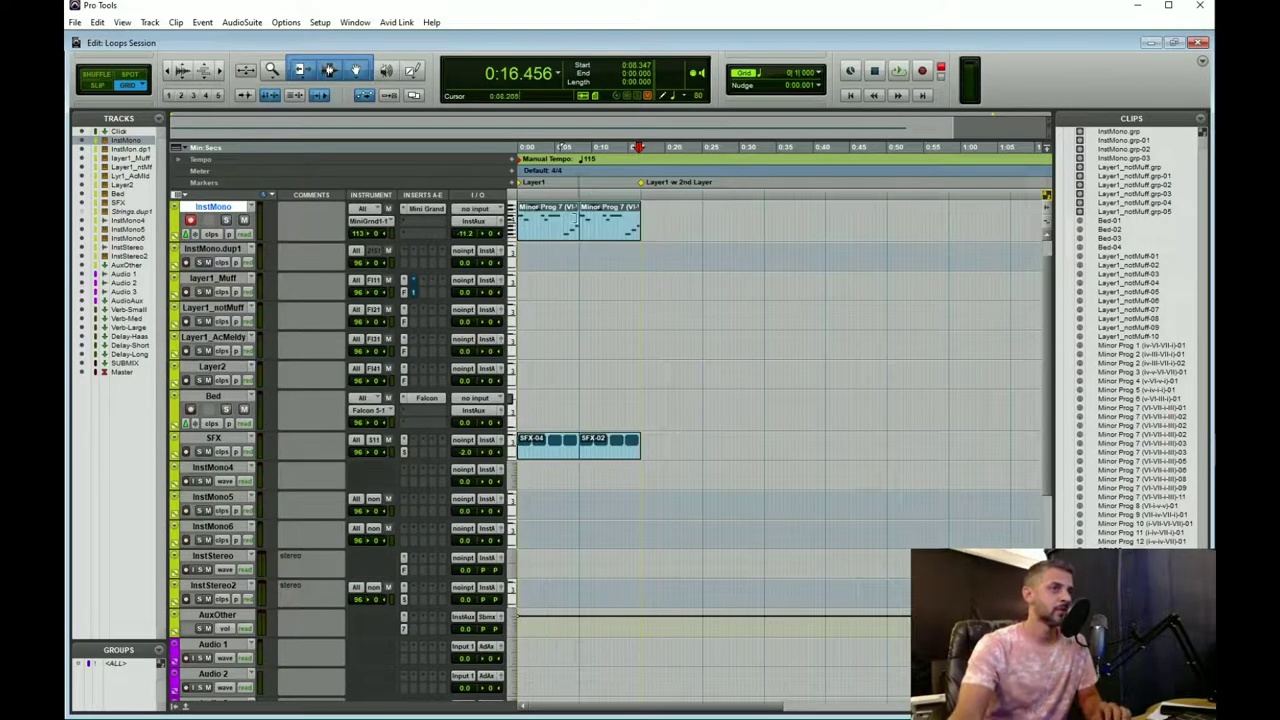
left_click(553, 237)
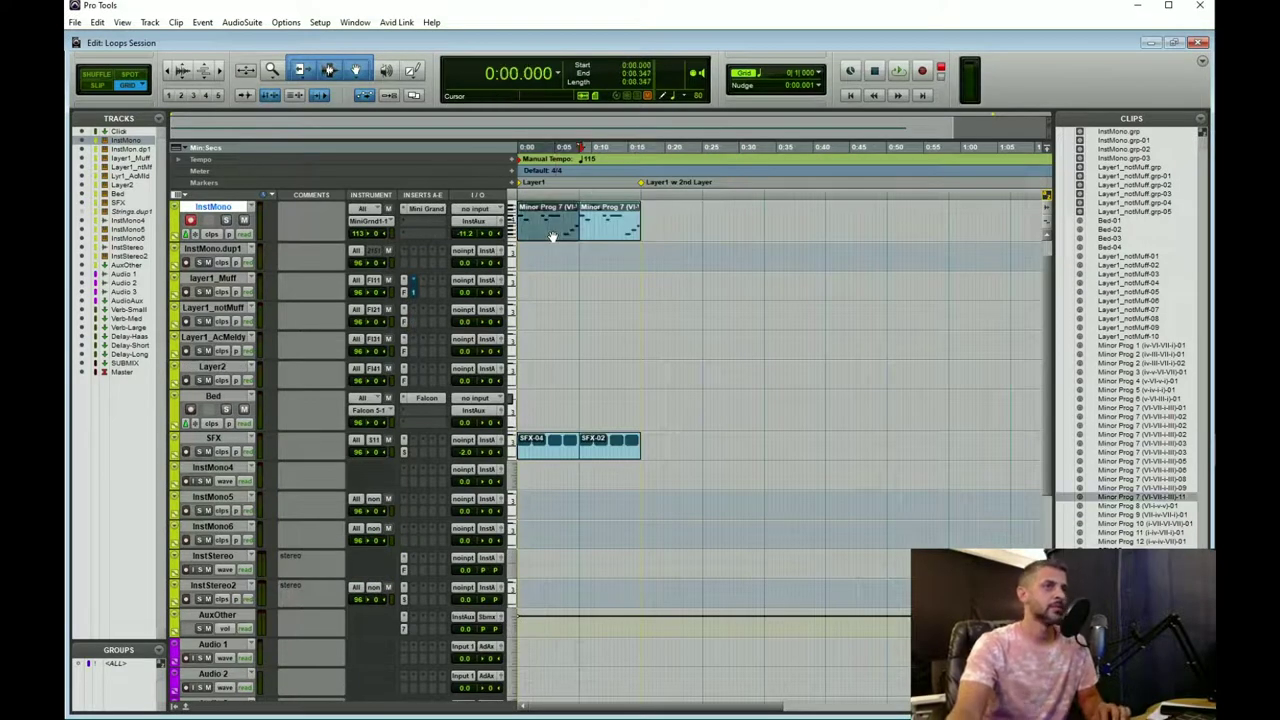
left_click(609, 233, "shift")
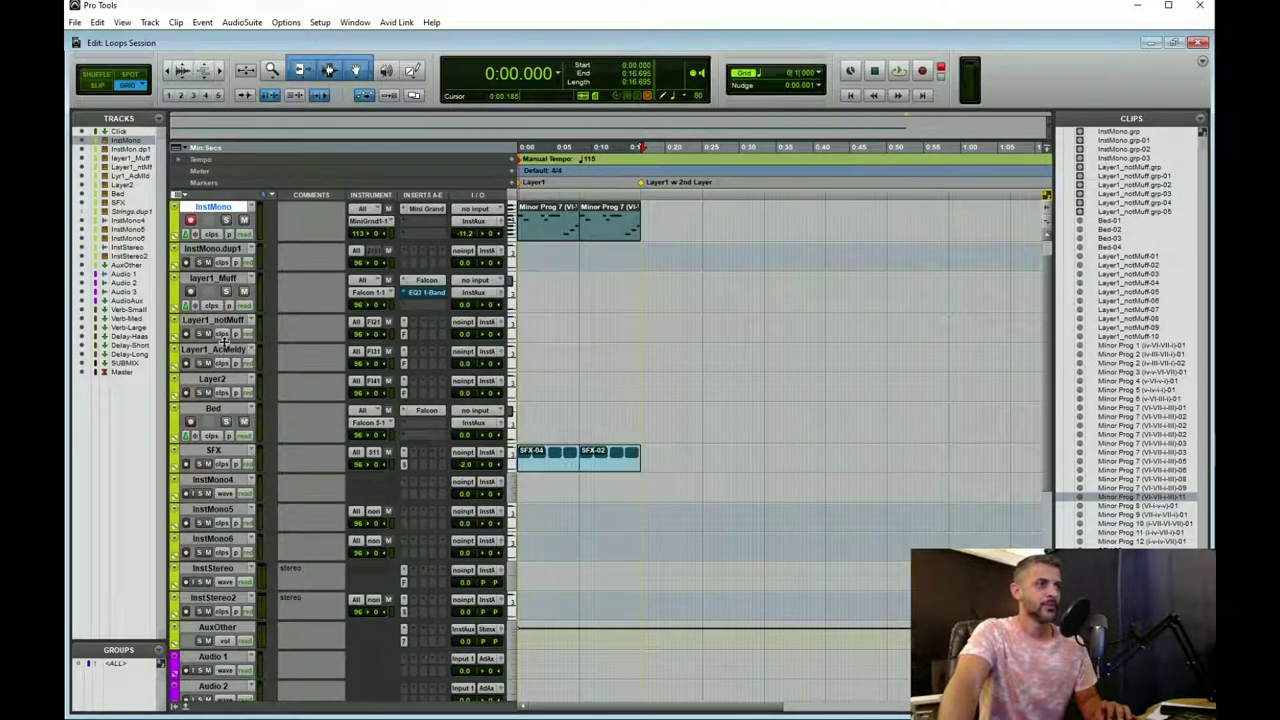
Enlarge the Layer1_notMuff track and audition the layer1_Muff melody with Falcon's Distortion EP and its notes in the MIDI Editor.
left_click_drag(218, 345, 212, 362)
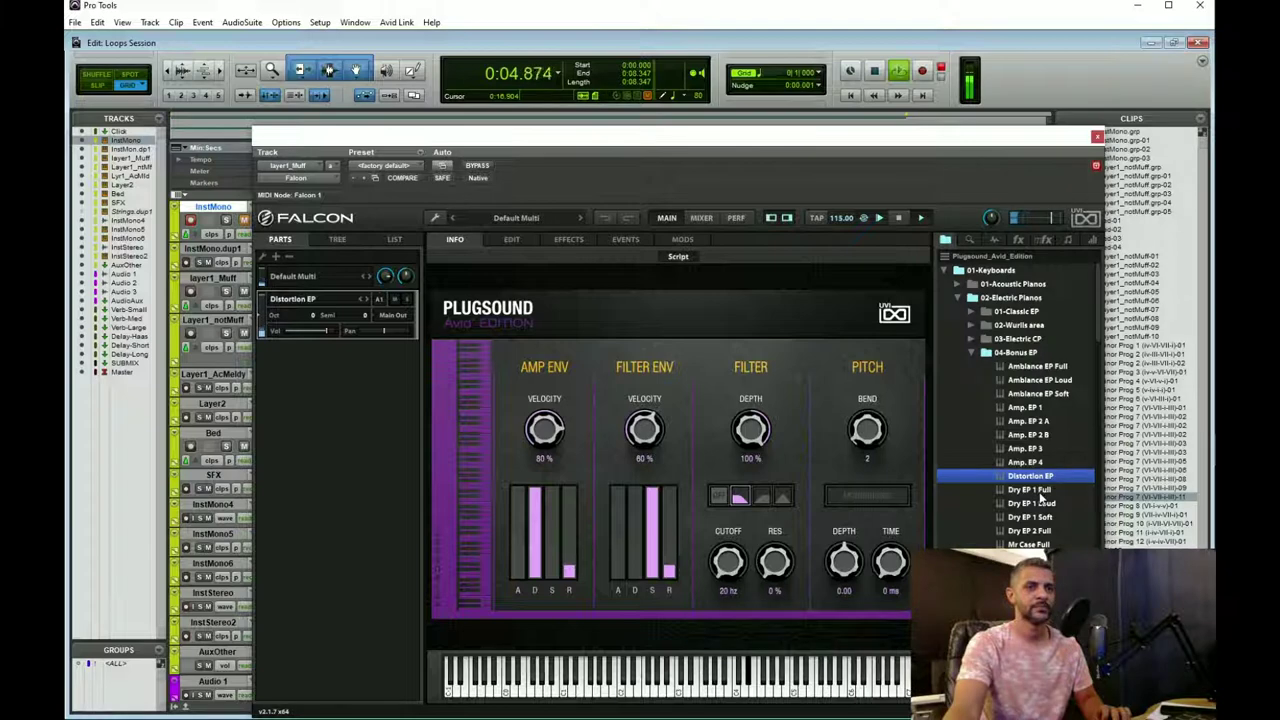
key("space")
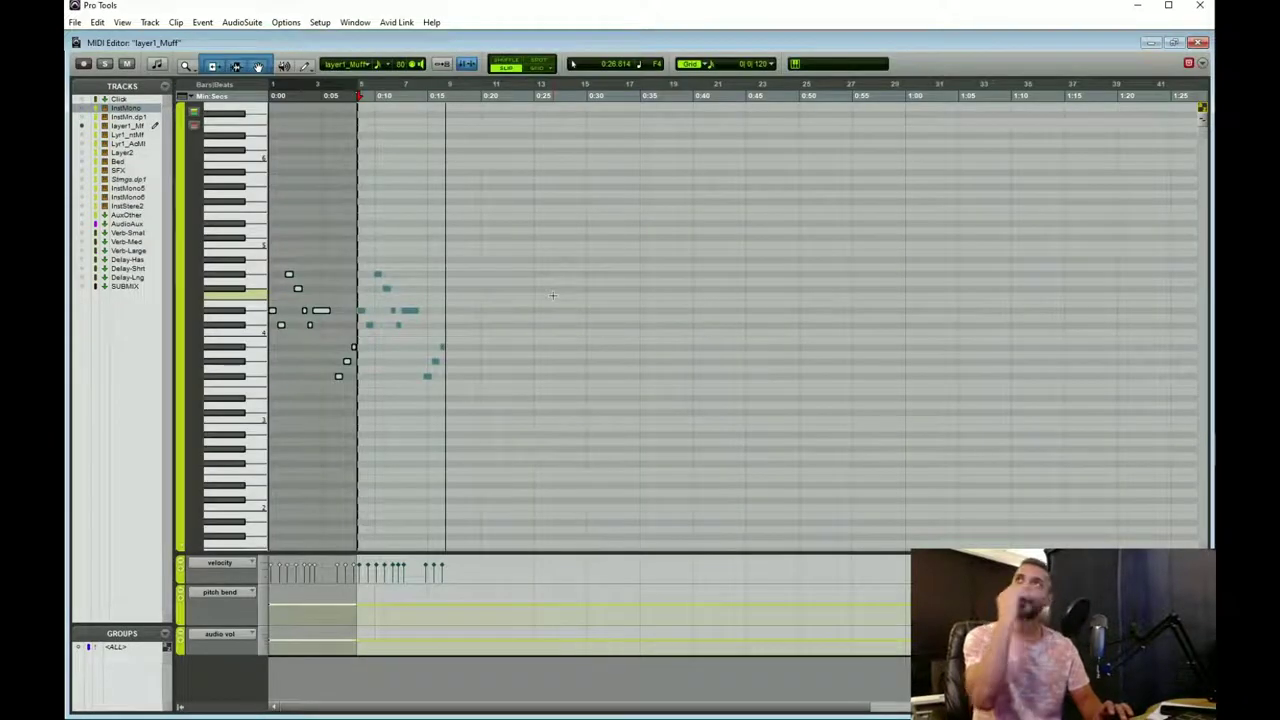
scroll(481, 328, "up", 3)
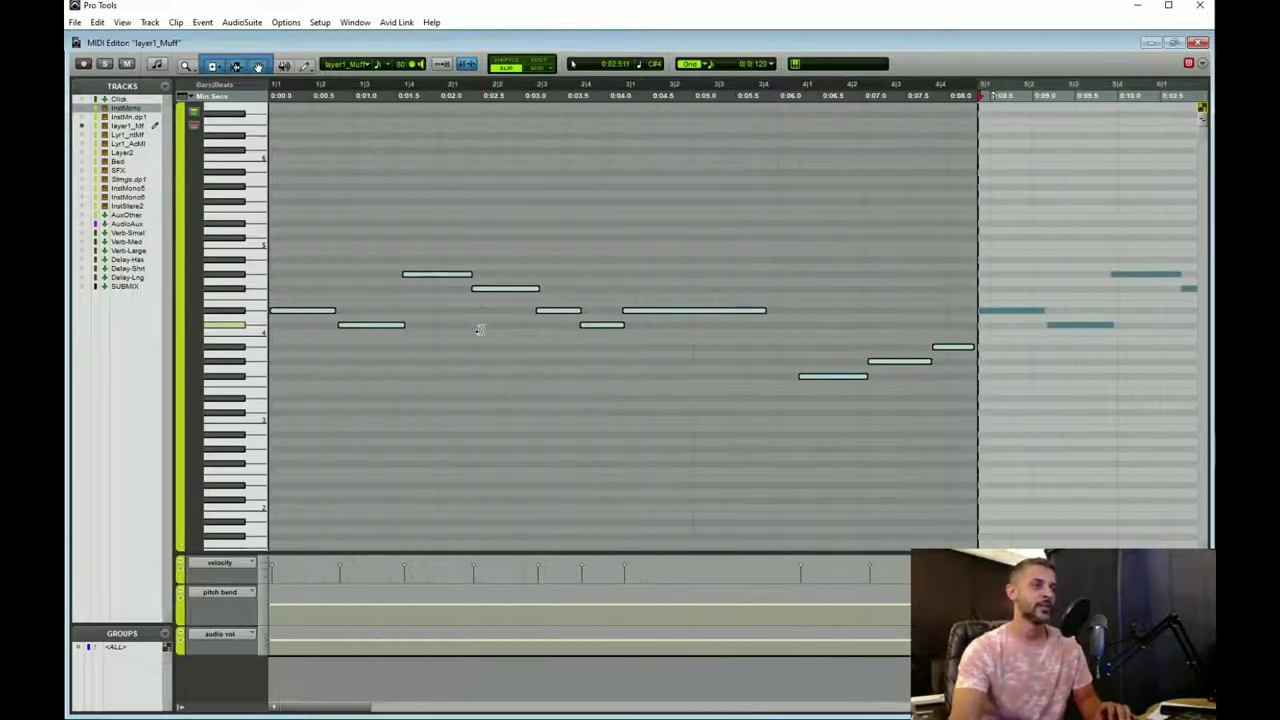
key("space")
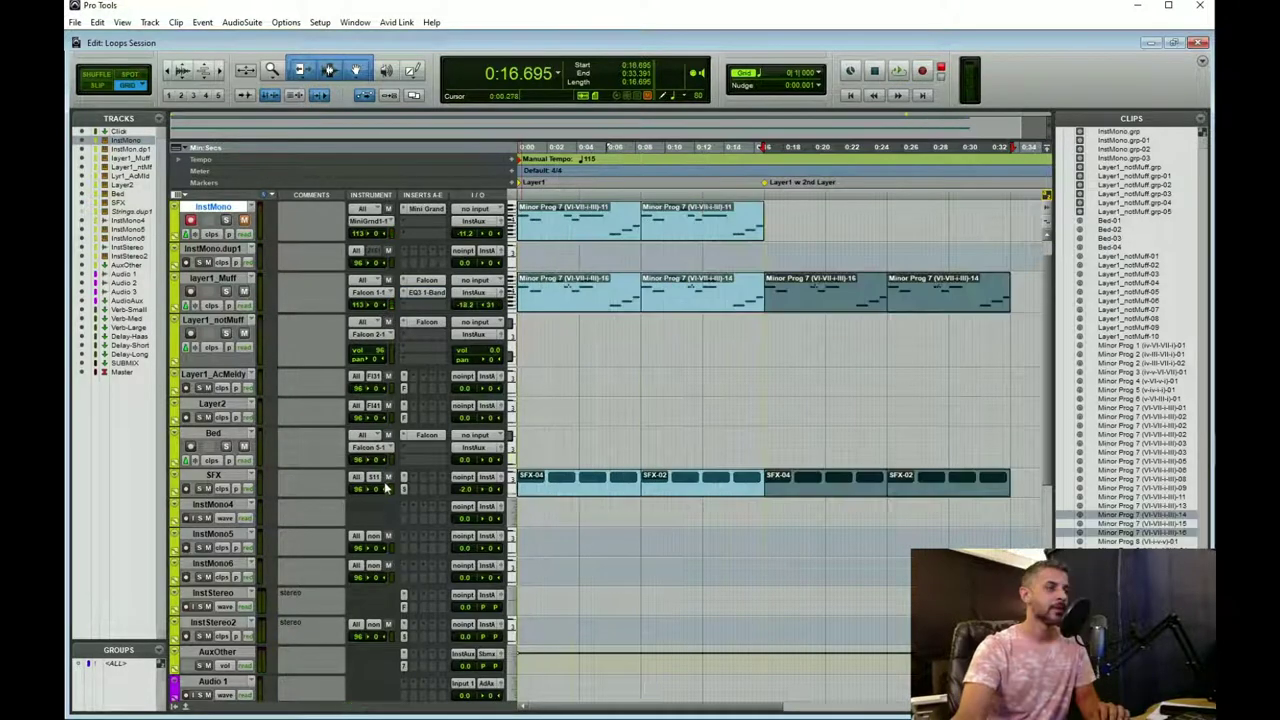
Audition the Concertina and Cyberspace presets from Pulsar's Atmospheres folder in the Bed track's Falcon, leaving Cyberspace loaded.
left_click(428, 437)
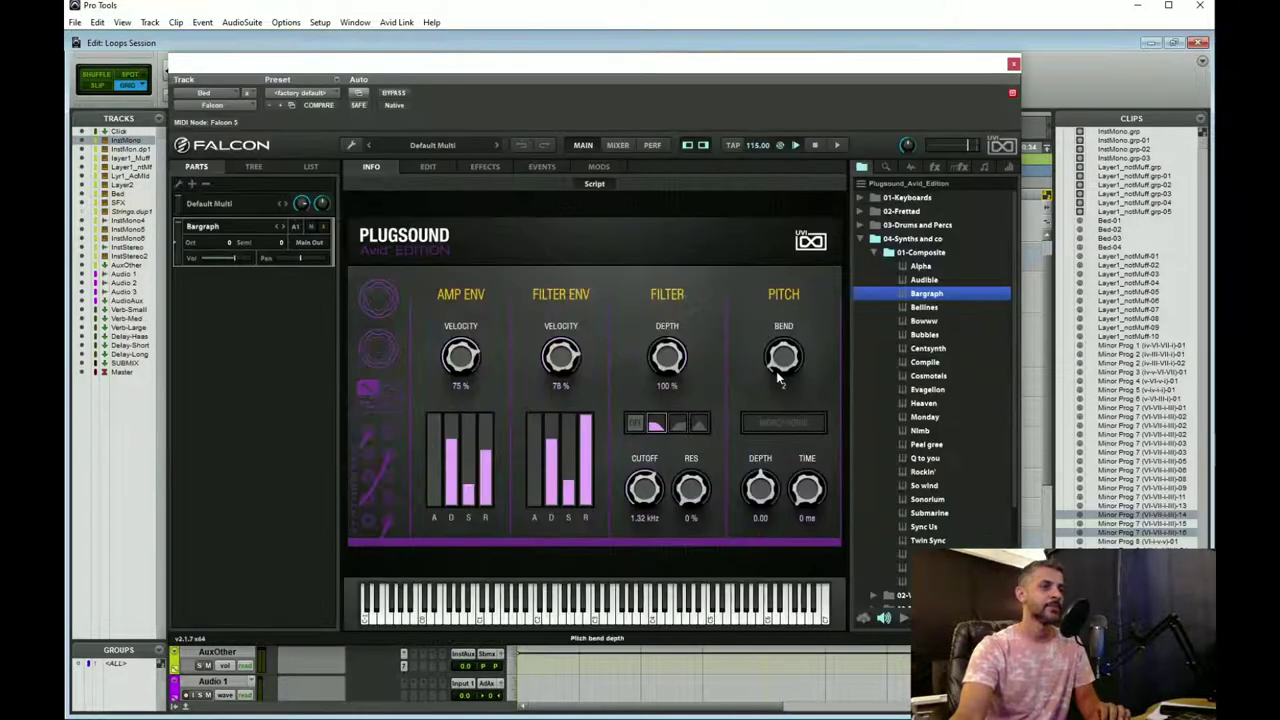
left_click(1013, 64)
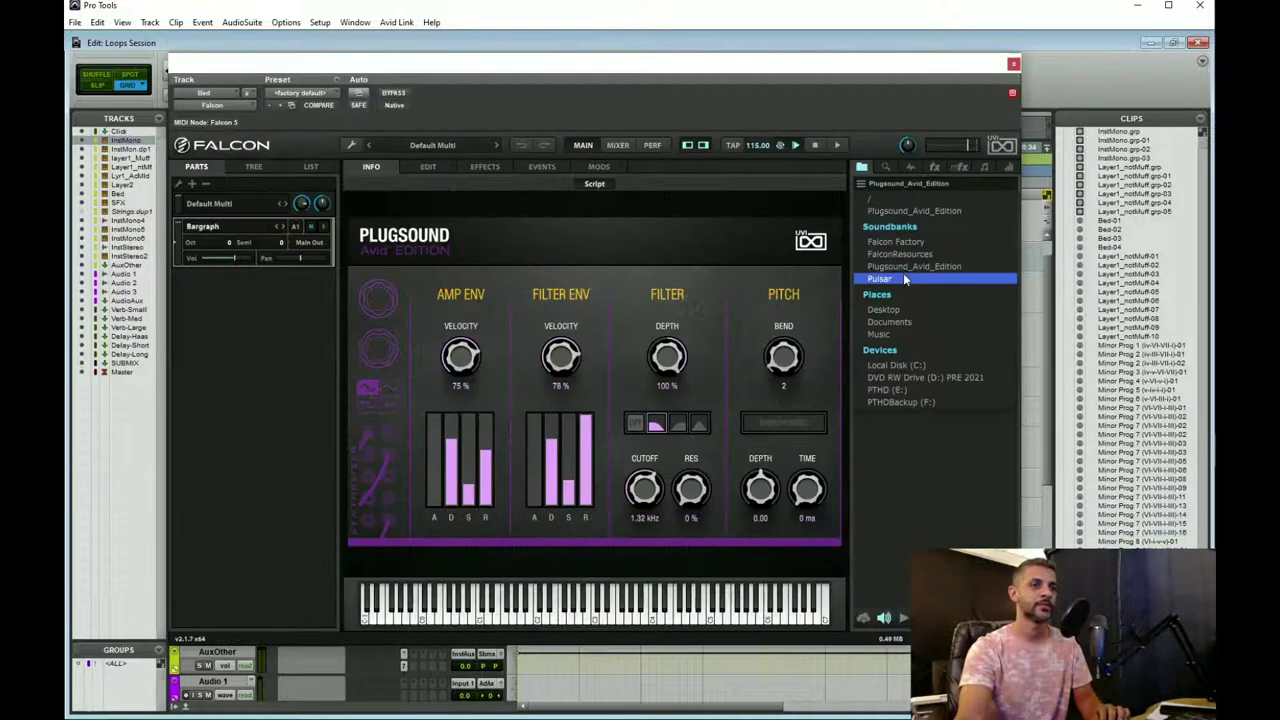
left_click(903, 273)
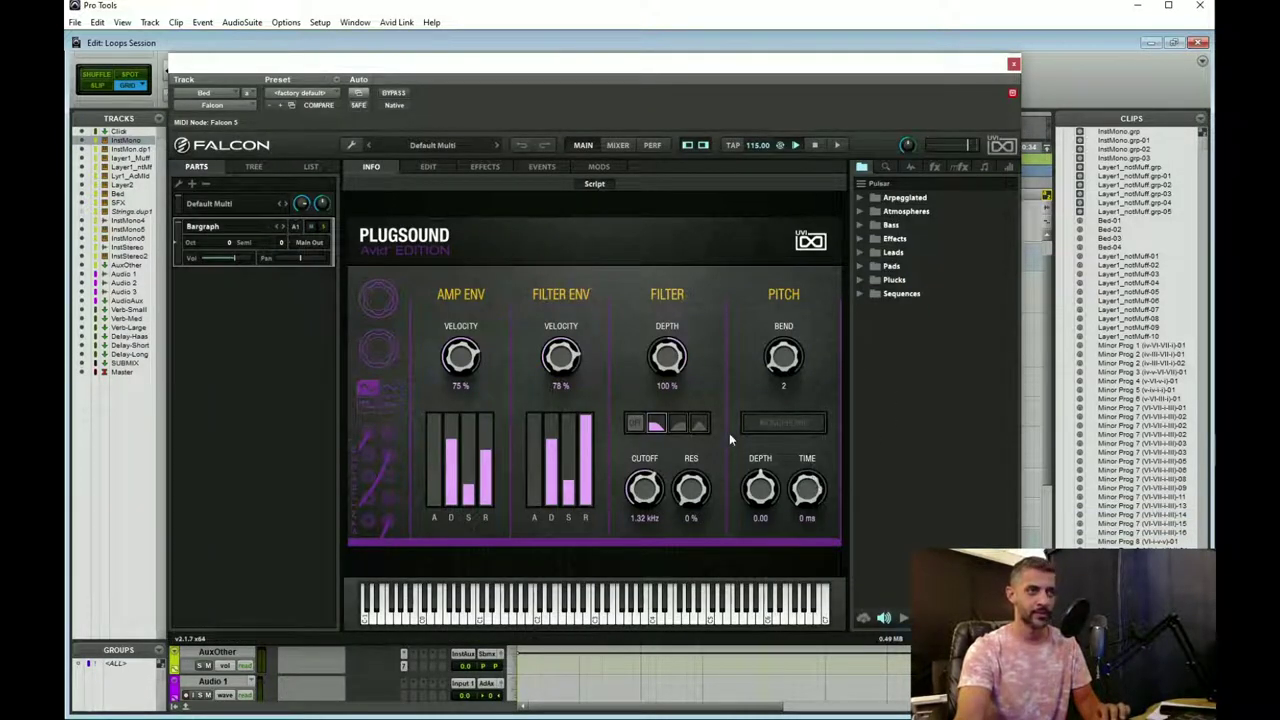
double_click(915, 280)
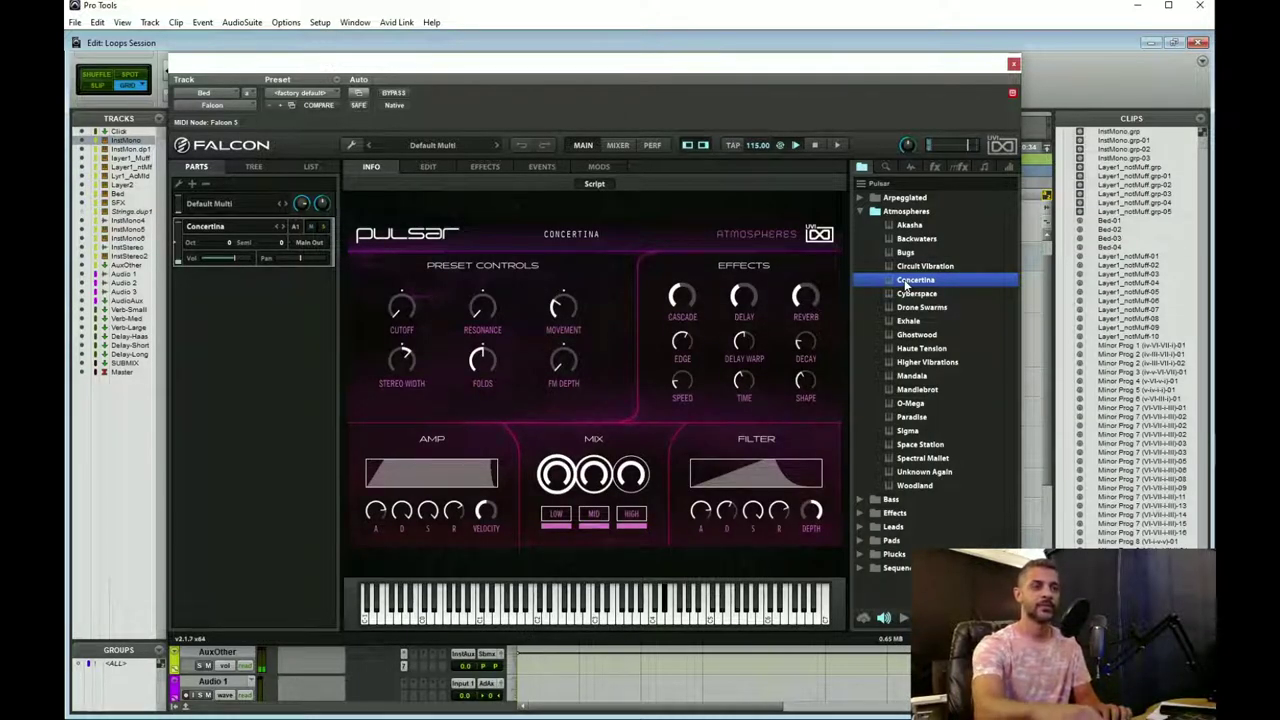
double_click(910, 293)
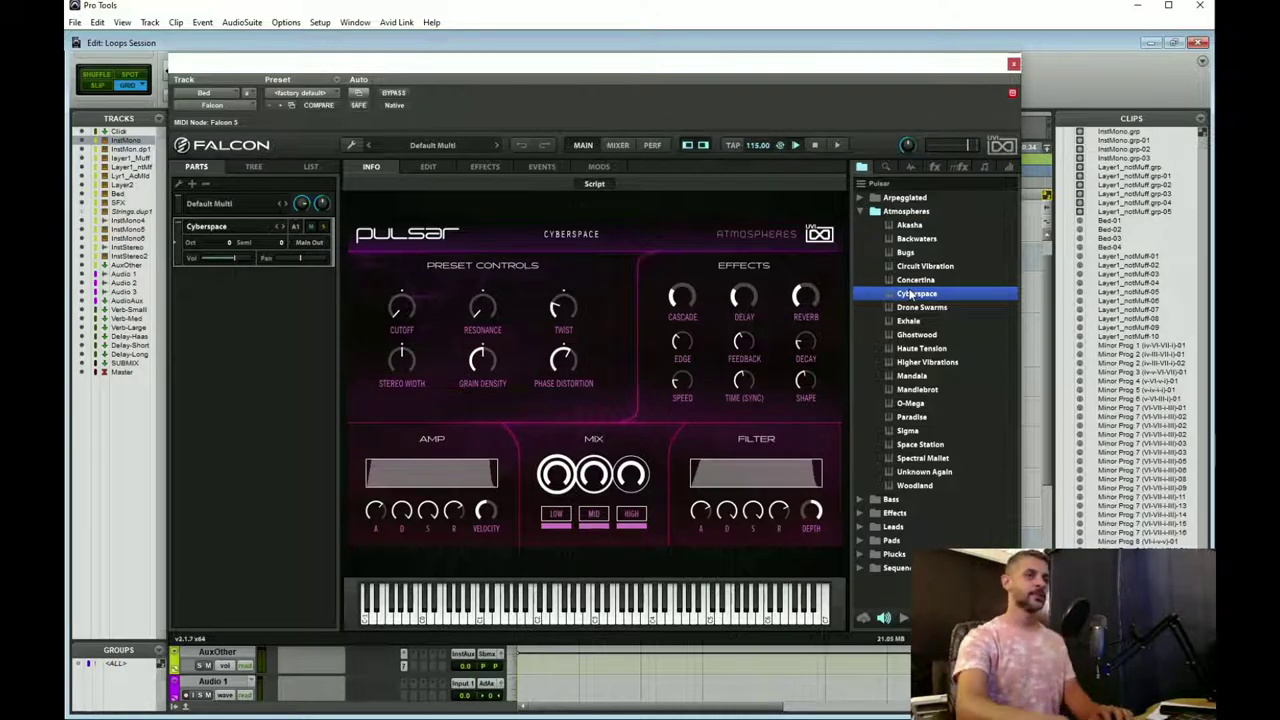
Load Pulsar's Paradise preset in the Bed track's Falcon, close the plug-in window and play the session from the start.
double_click(985, 414)
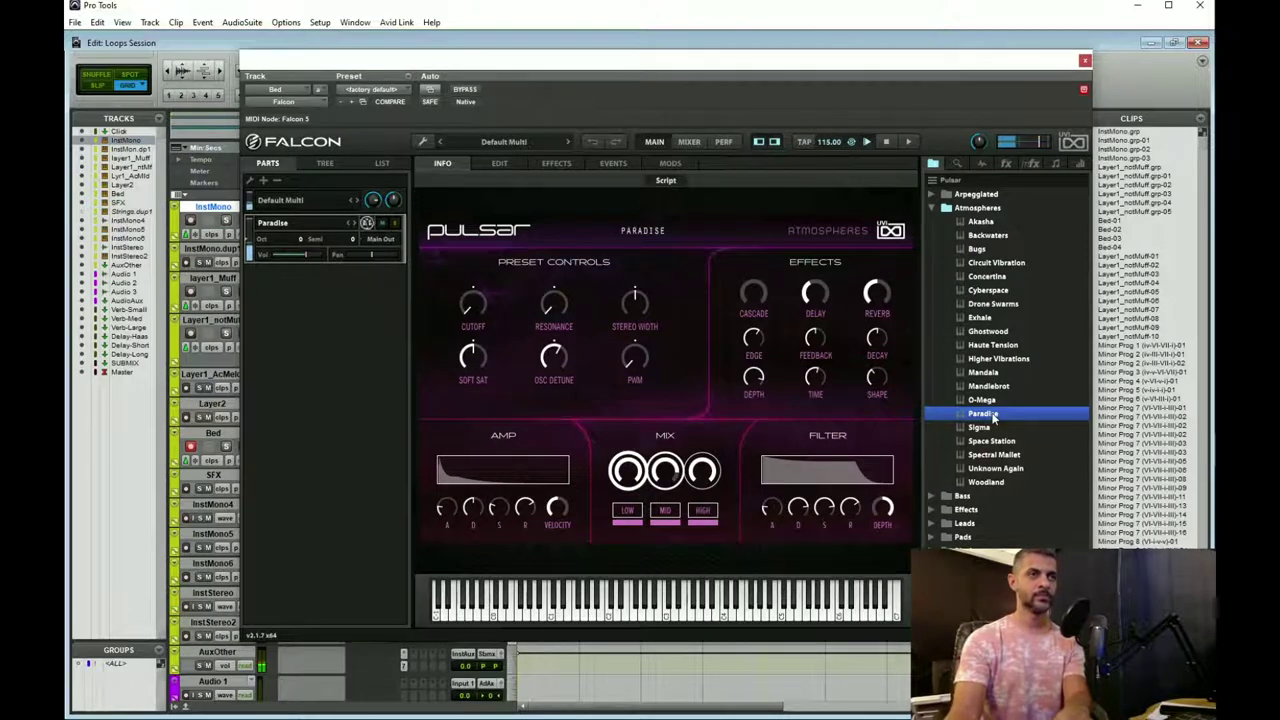
left_click(1085, 61)
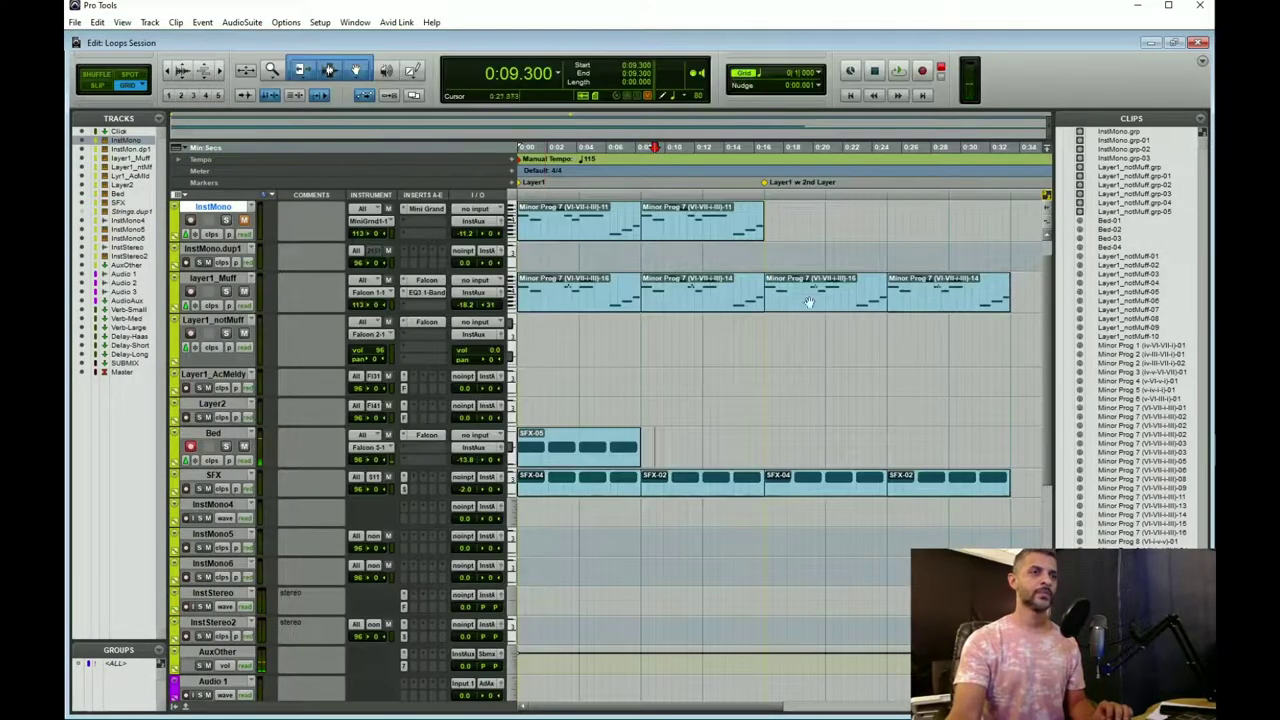
key("Return")
key("space")
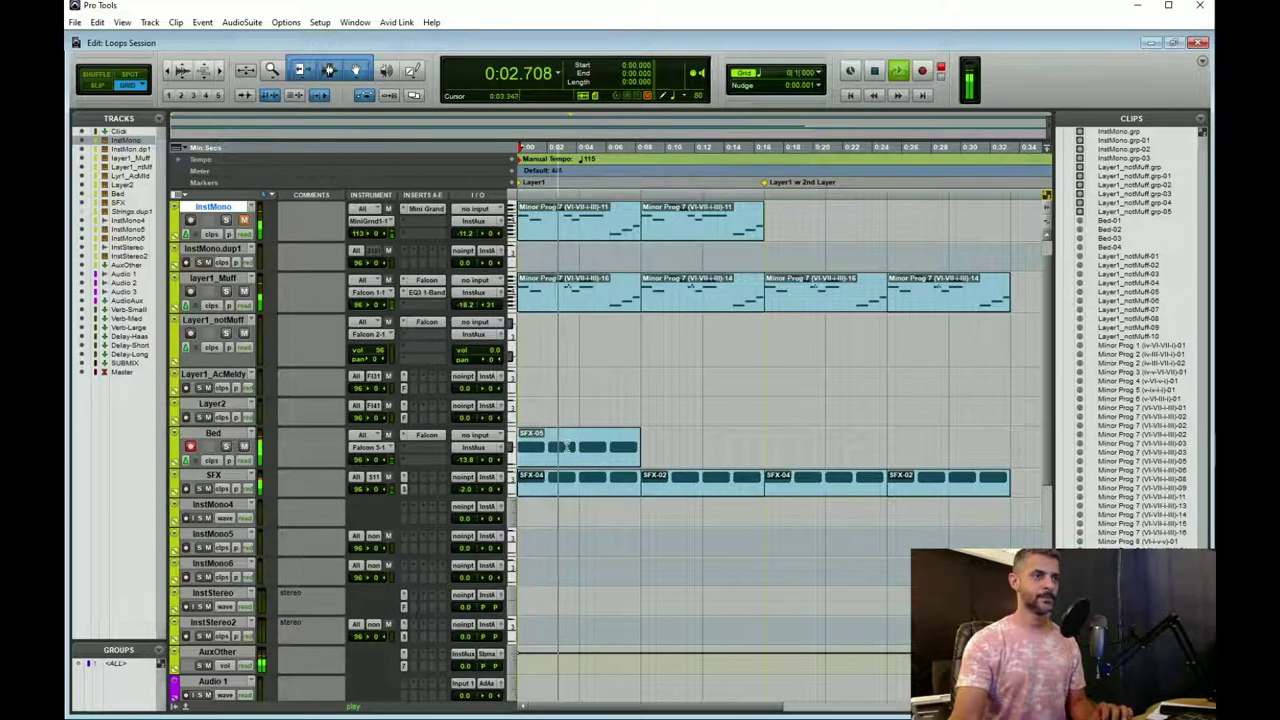
Lower the Bed track's volume to -26.8 dB during playback, view the mixer briefly and stop playback.
left_click_drag(465, 458, 462, 461)
key("ctrl+=")
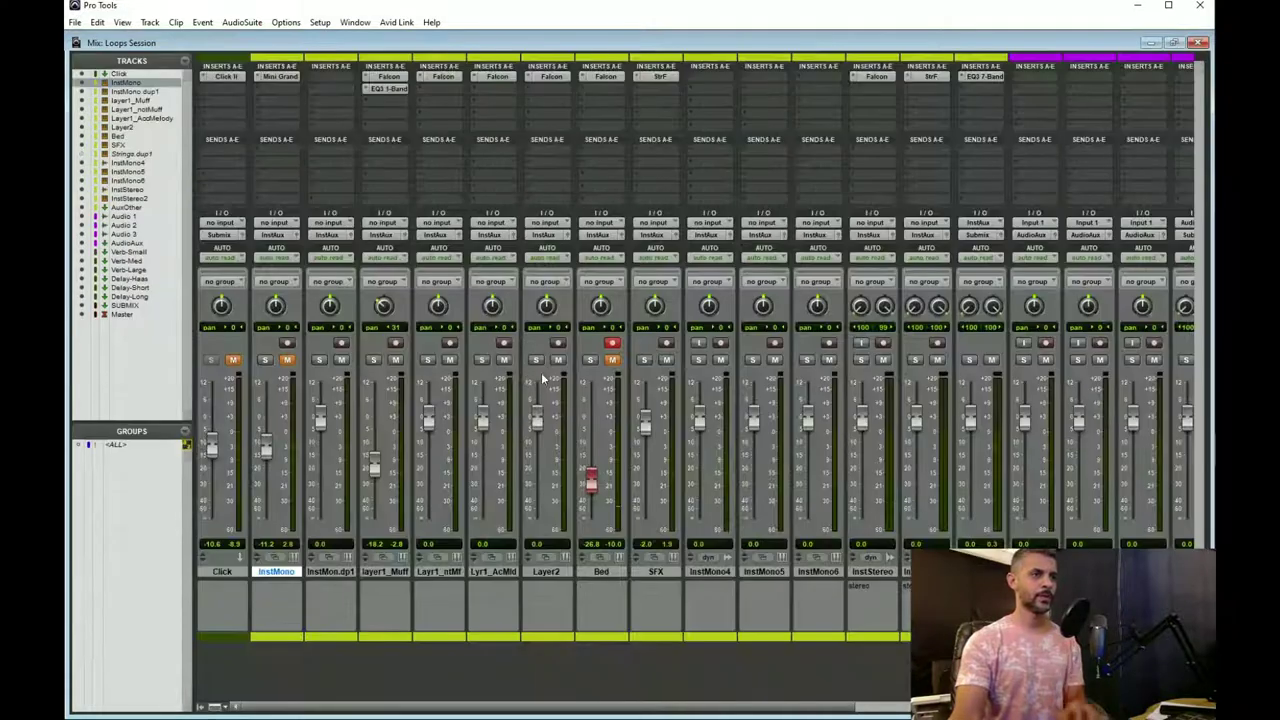
key("ctrl+=")
key("space")
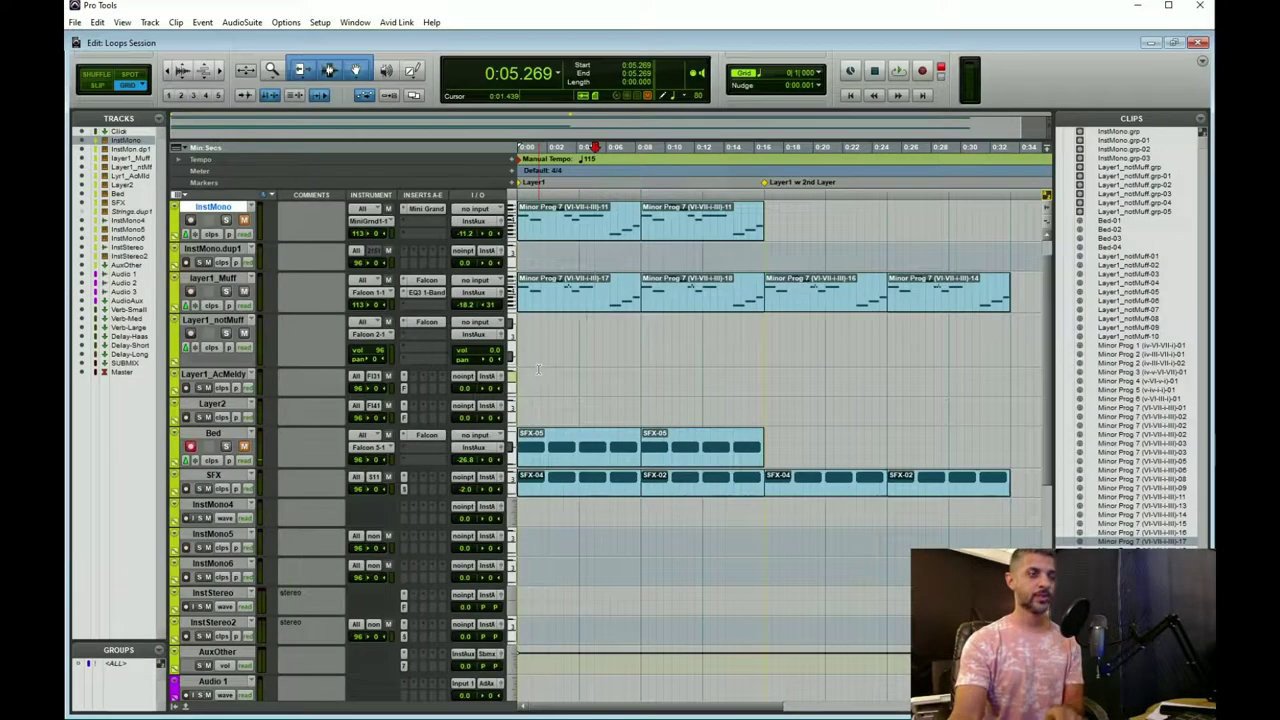
Play the first clip on the layer1_Muff track and inspect its notes in the MIDI Editor.
left_click(546, 303)
key("space")
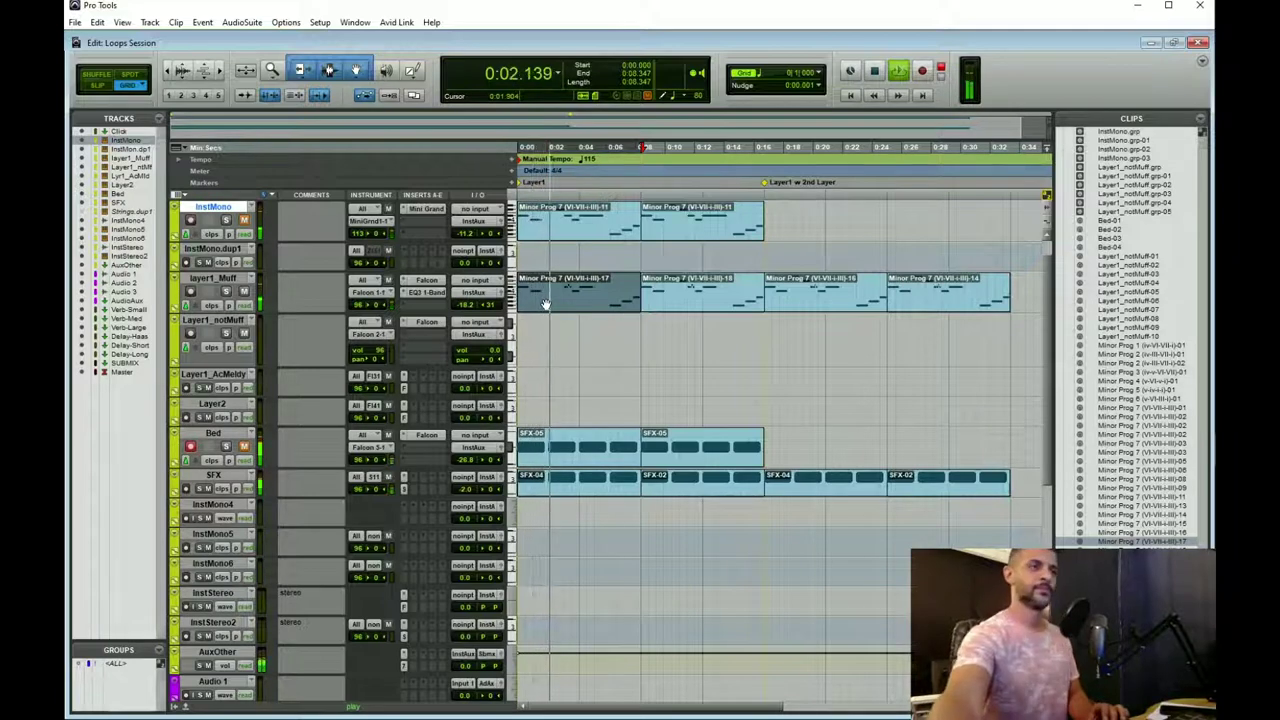
double_click(546, 303)
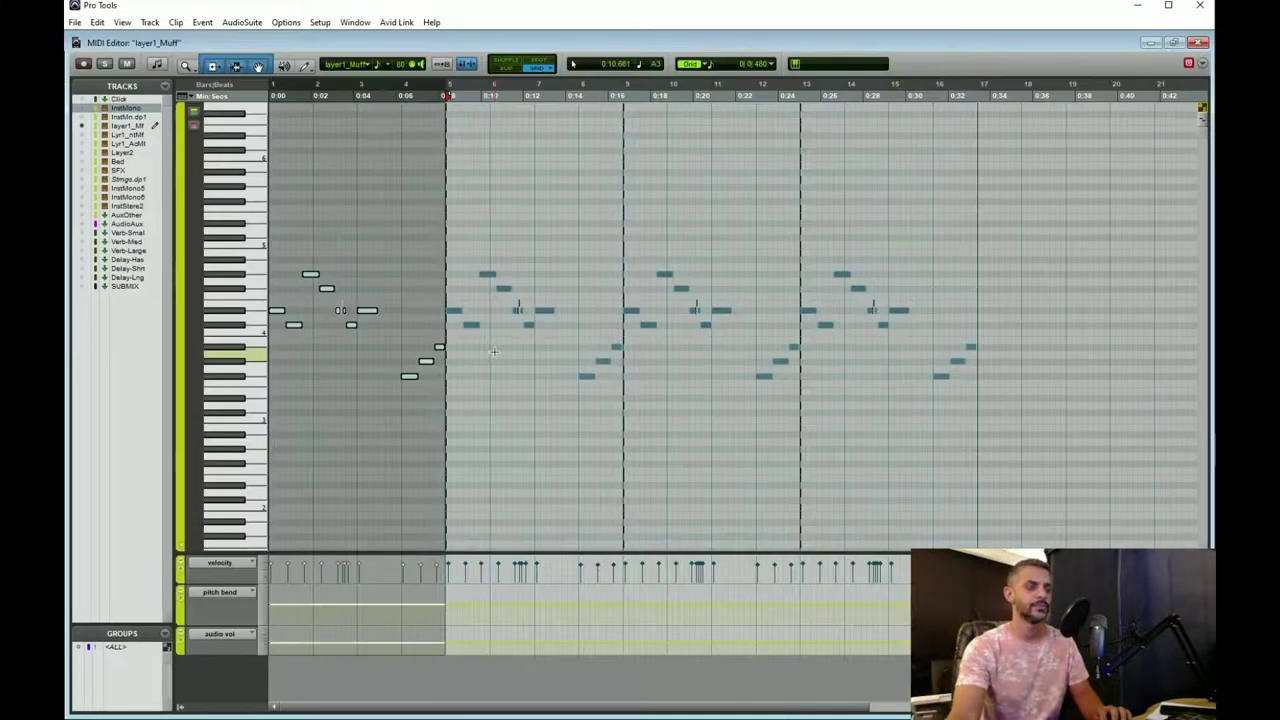
key("ctrl+w")
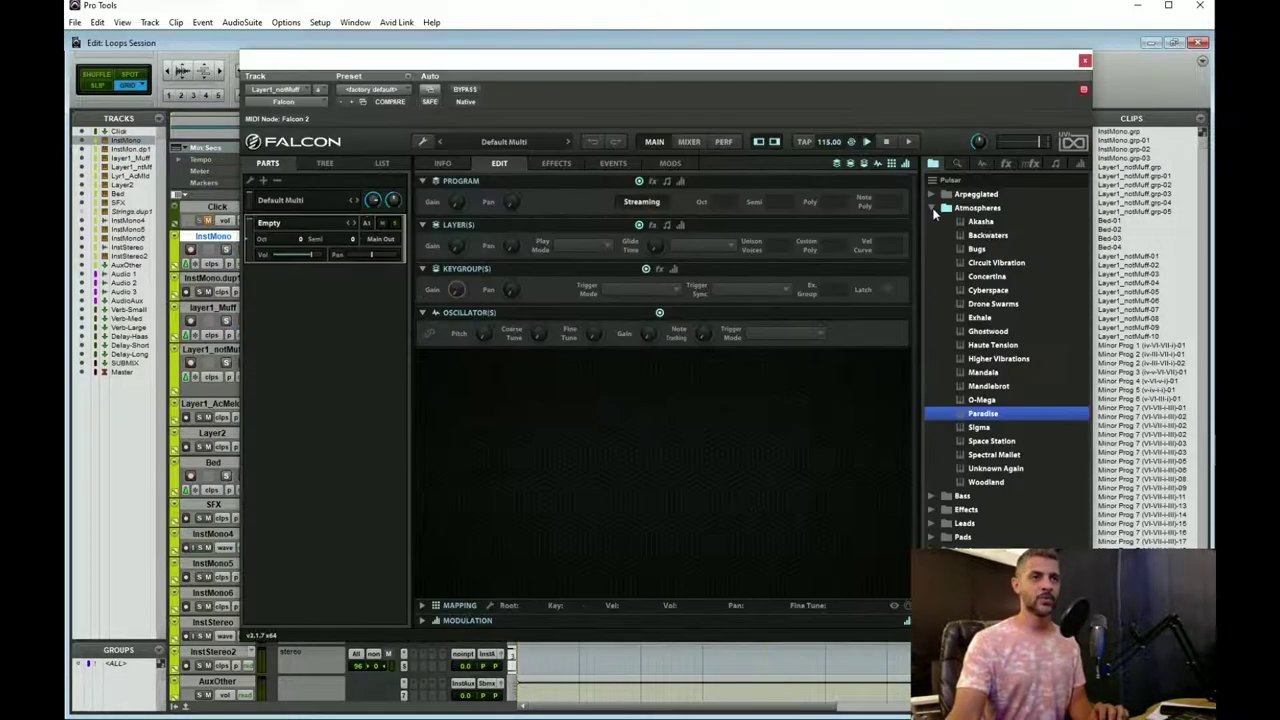
Collapse the Atmospheres folder in Layer1_notMuff's Falcon and move the Layer1_notMuff-12 clip from layer1_Muff to the Layer1_AcMeldy track.
left_click(933, 208)
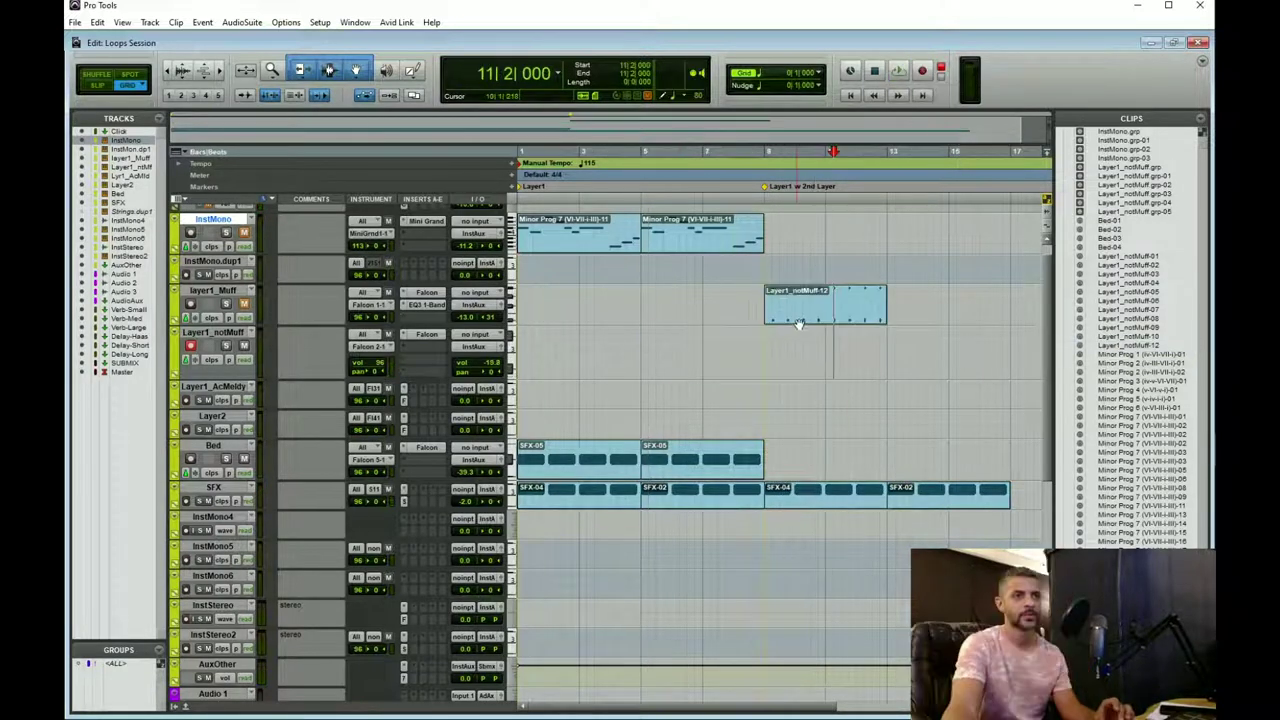
left_click_drag(805, 320, 806, 396)
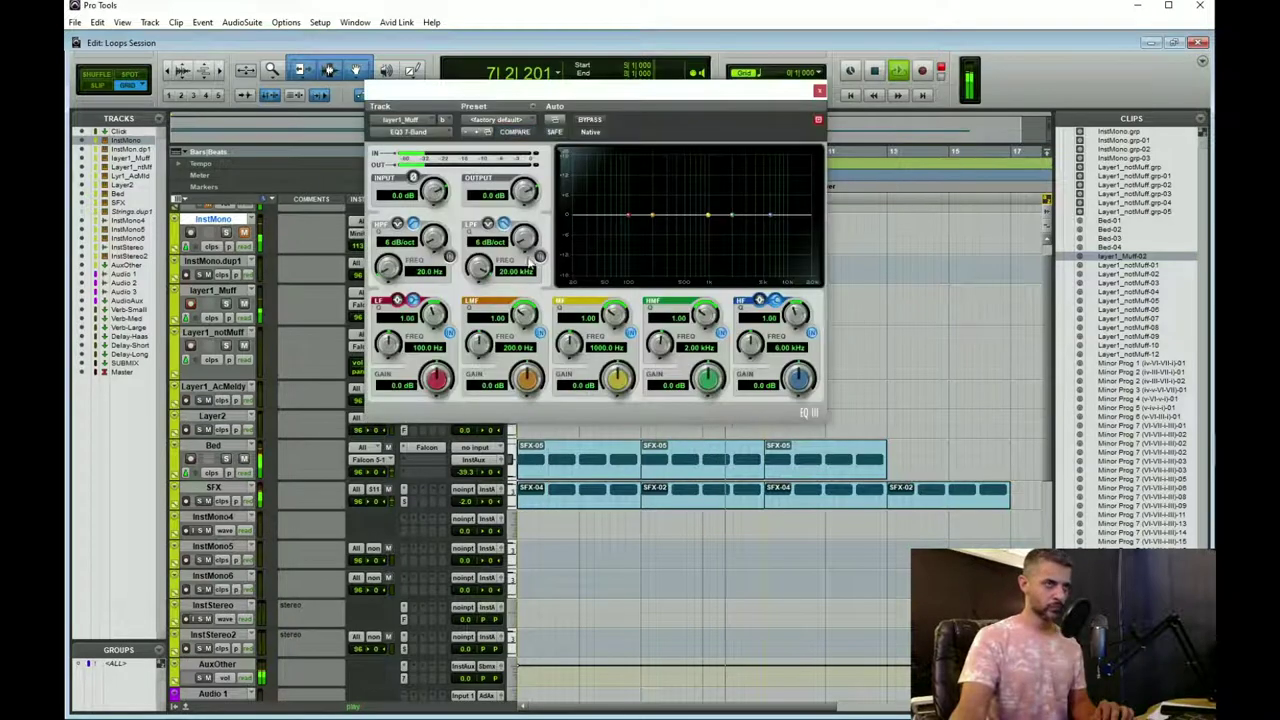
Enable the high-pass filter in layer1_Muff's EQ3 7-Band with a 24 dB/oct slope at about 148 Hz.
left_click(450, 257)
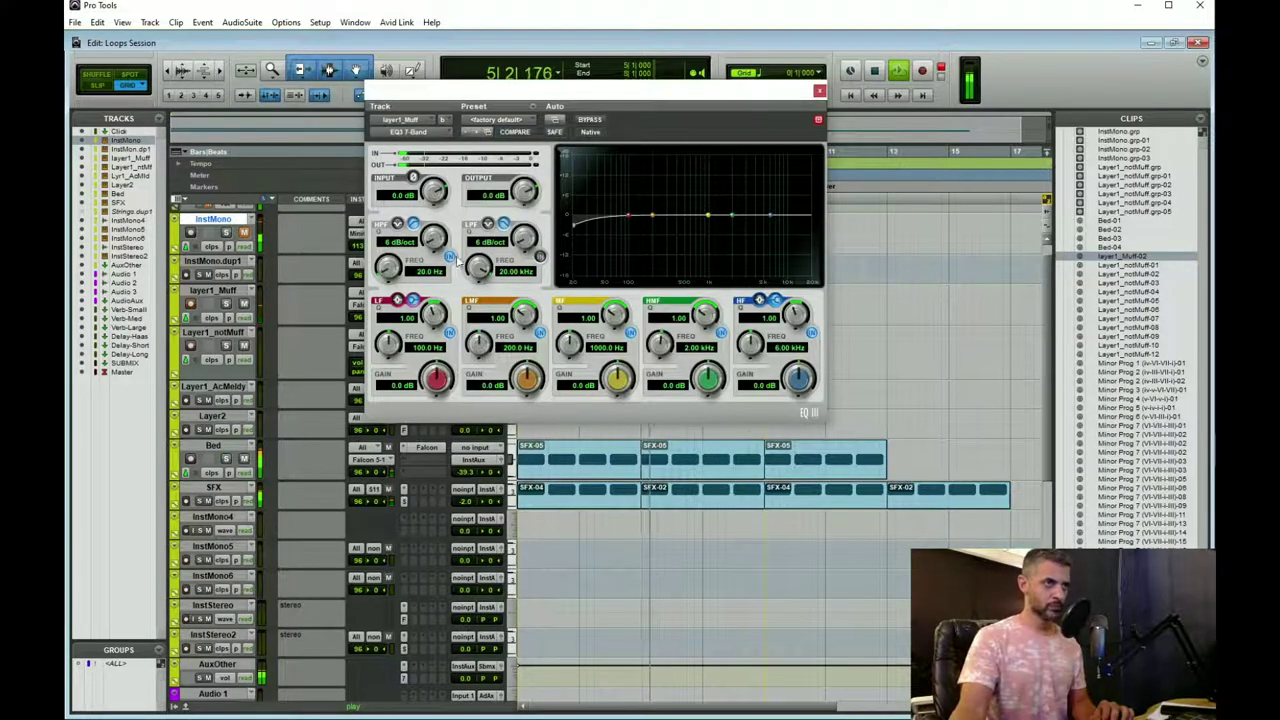
left_click_drag(434, 234, 437, 86)
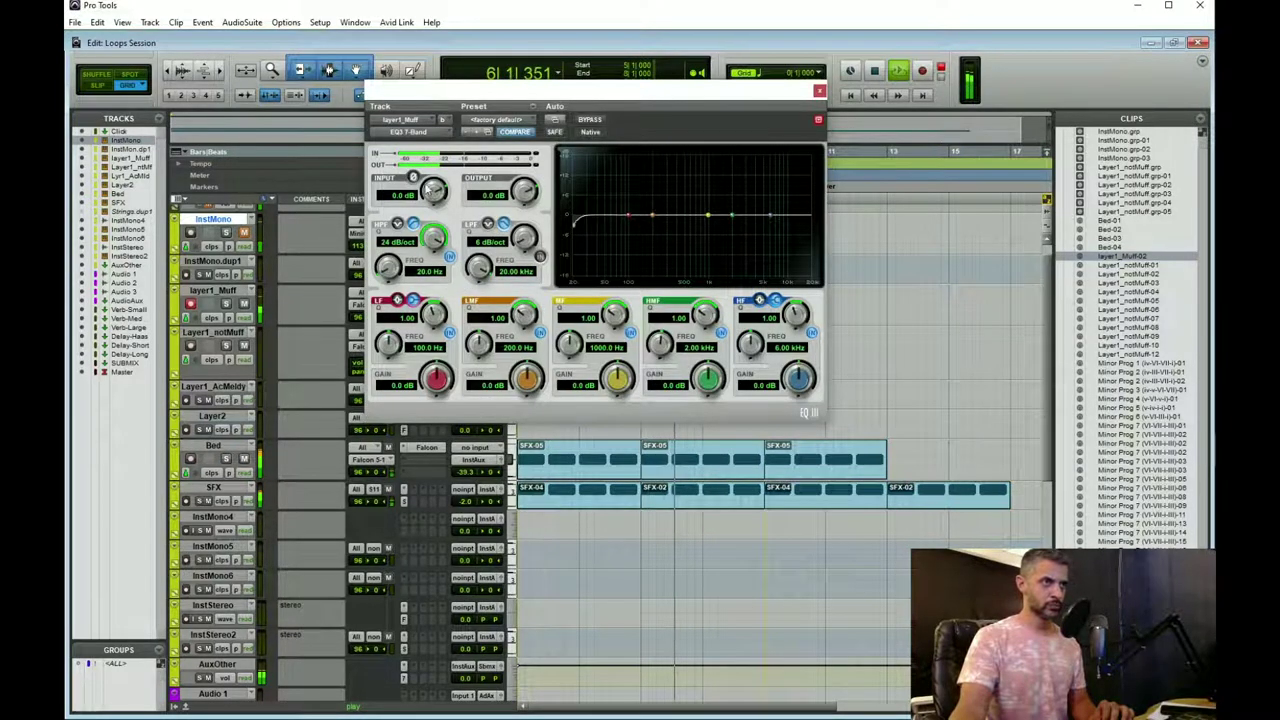
left_click_drag(388, 267, 405, 240)
left_click_drag(415, 220, 423, 209)
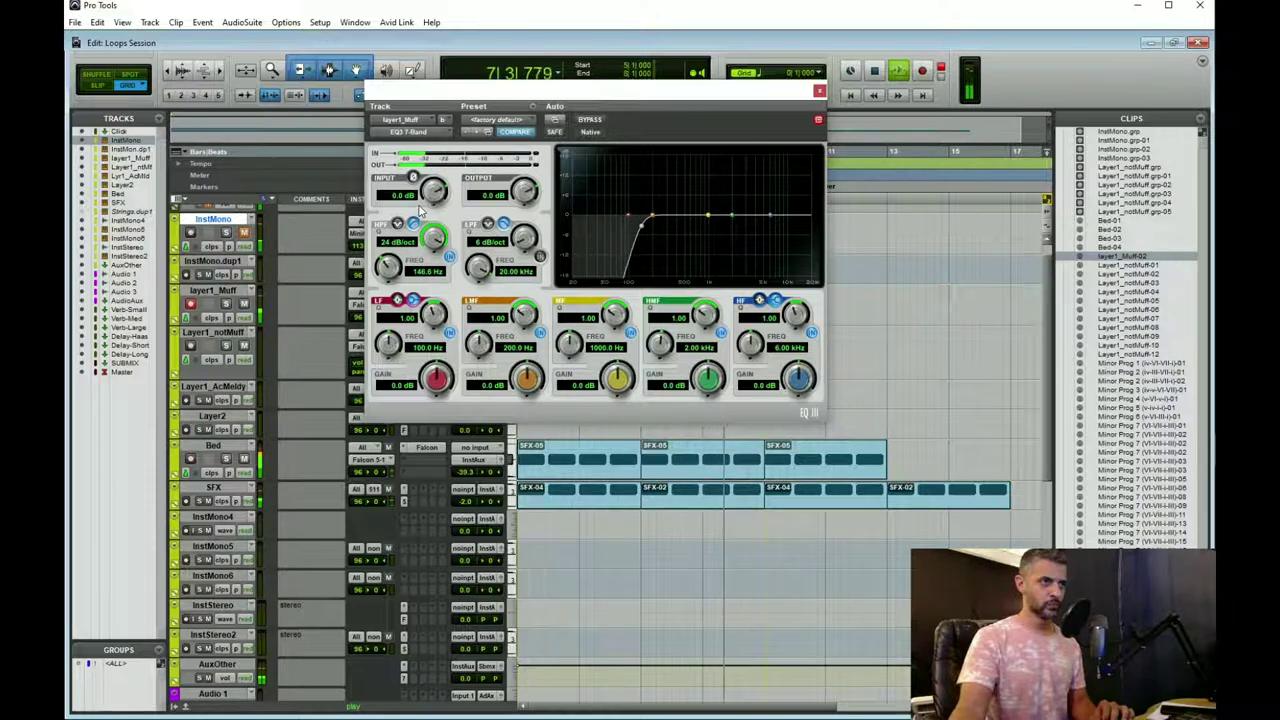
Enable the low-pass filter in layer1_Muff's EQ3 7-Band with a 24 dB/oct slope and lower its cutoff frequency.
left_click(540, 257)
left_click_drag(524, 238, 514, 11)
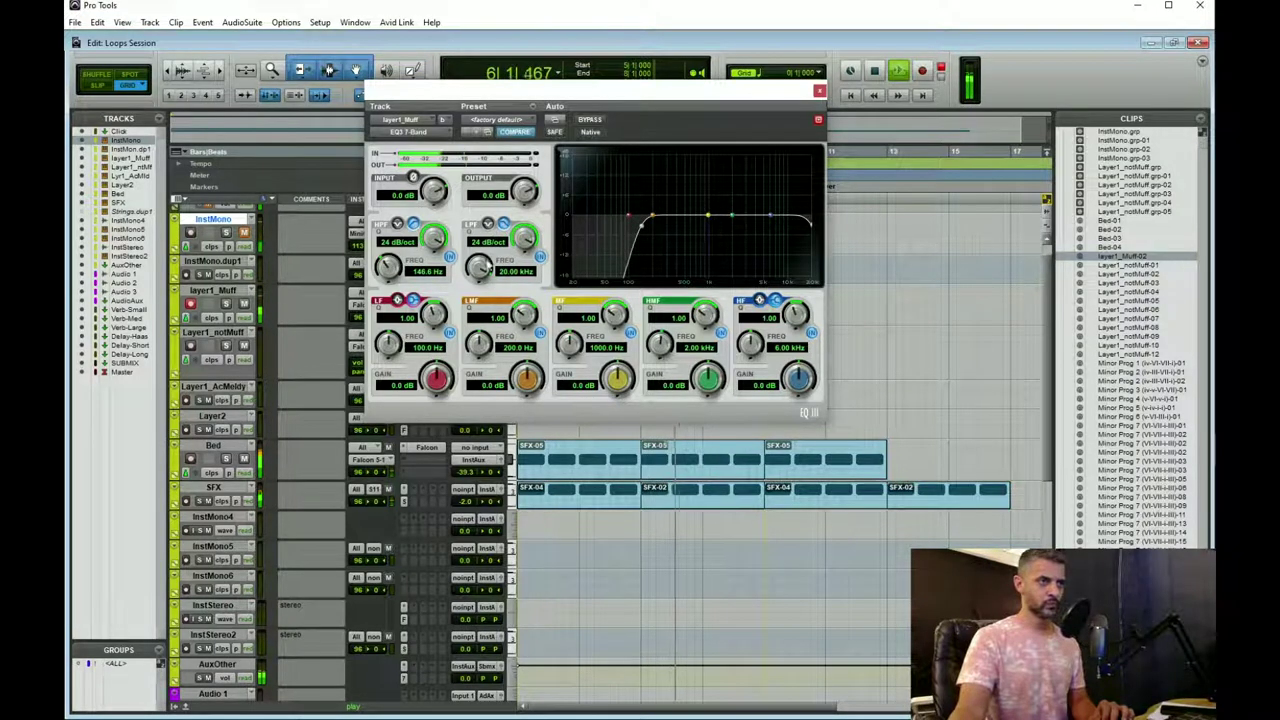
left_click_drag(479, 265, 473, 372)
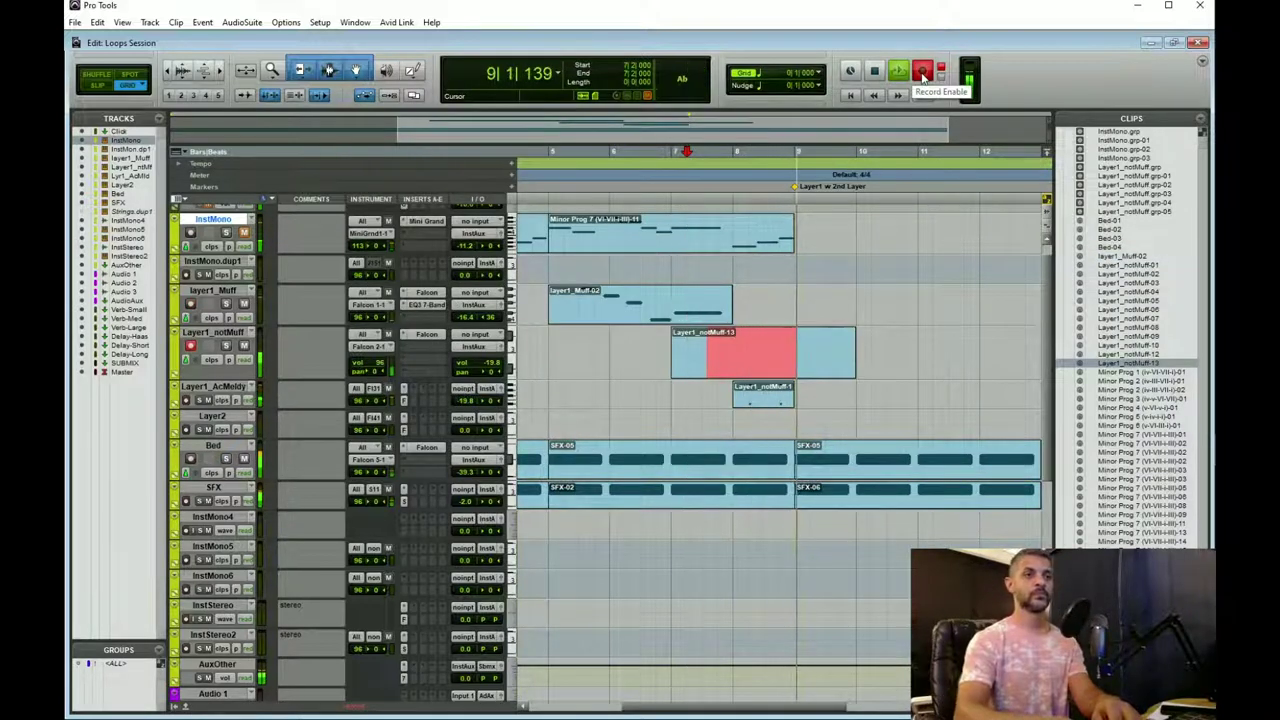
Finish recording on Layer1_notMuff and audition Dry EP 1 Full and Dry EP 1 Loud in its Falcon, leaving Dry EP 1 Loud loaded.
key("space")
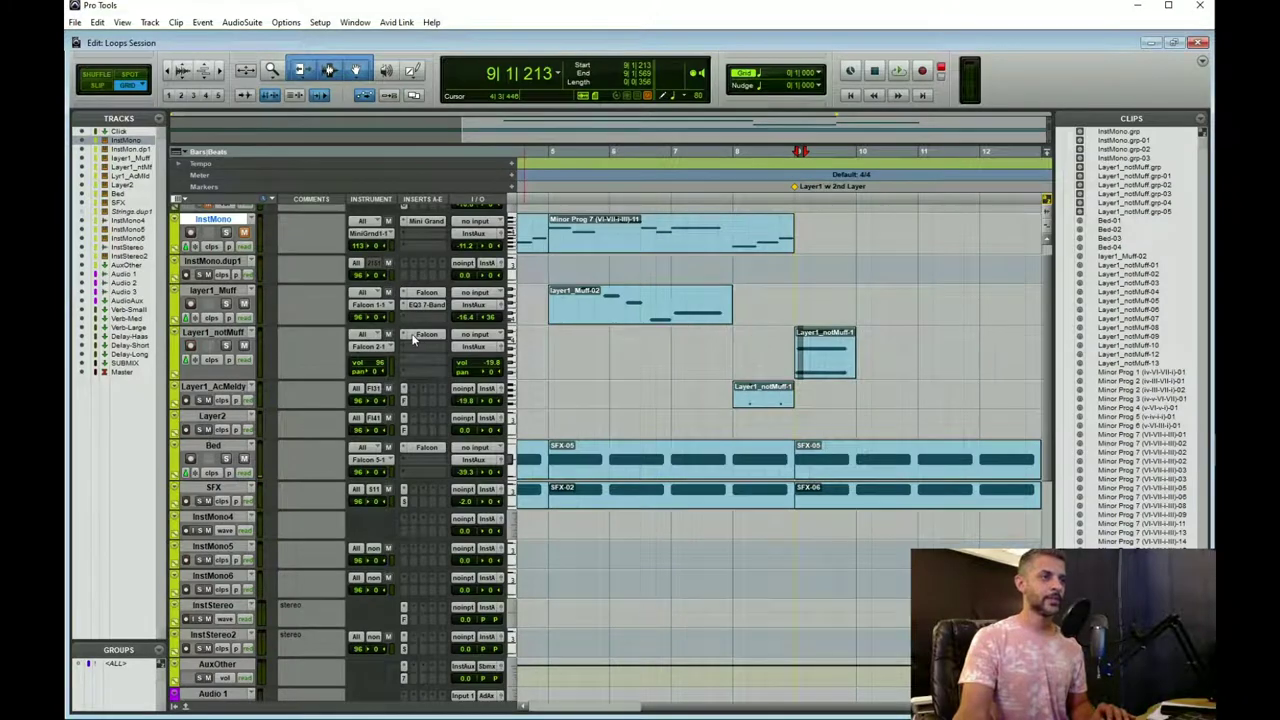
left_click(413, 340)
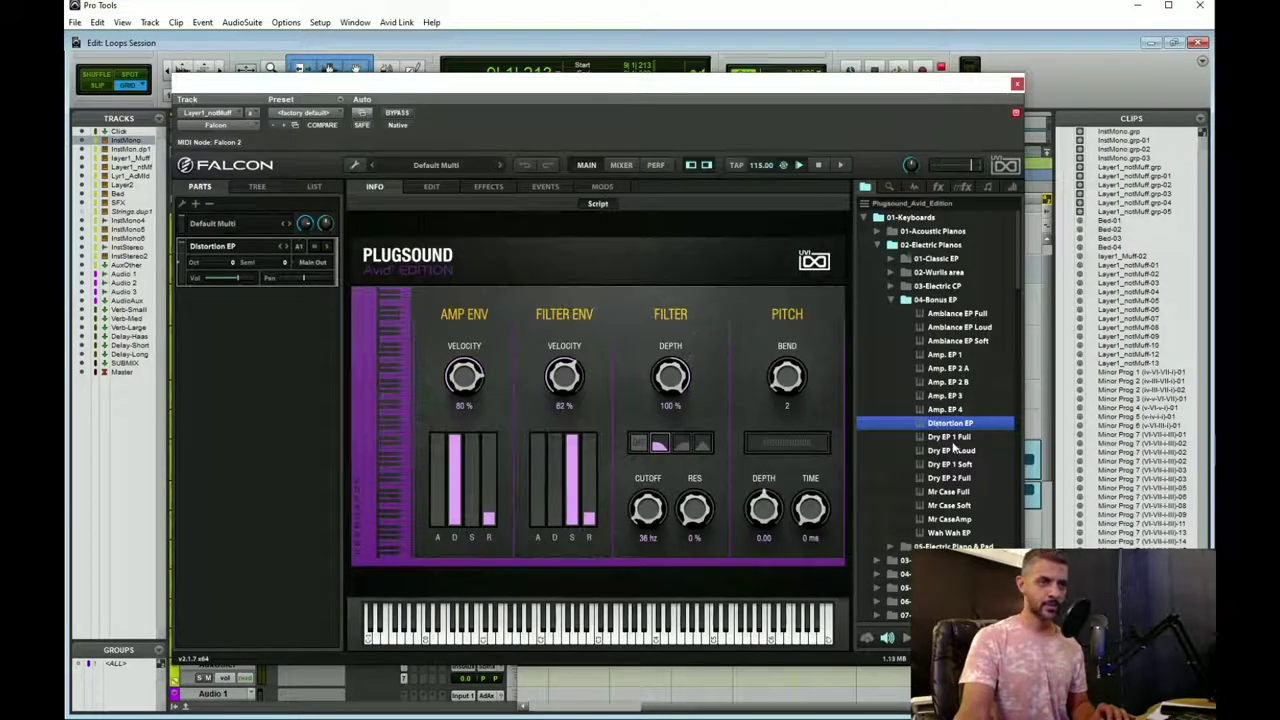
left_click(950, 437)
left_click_drag(989, 90, 918, 446)
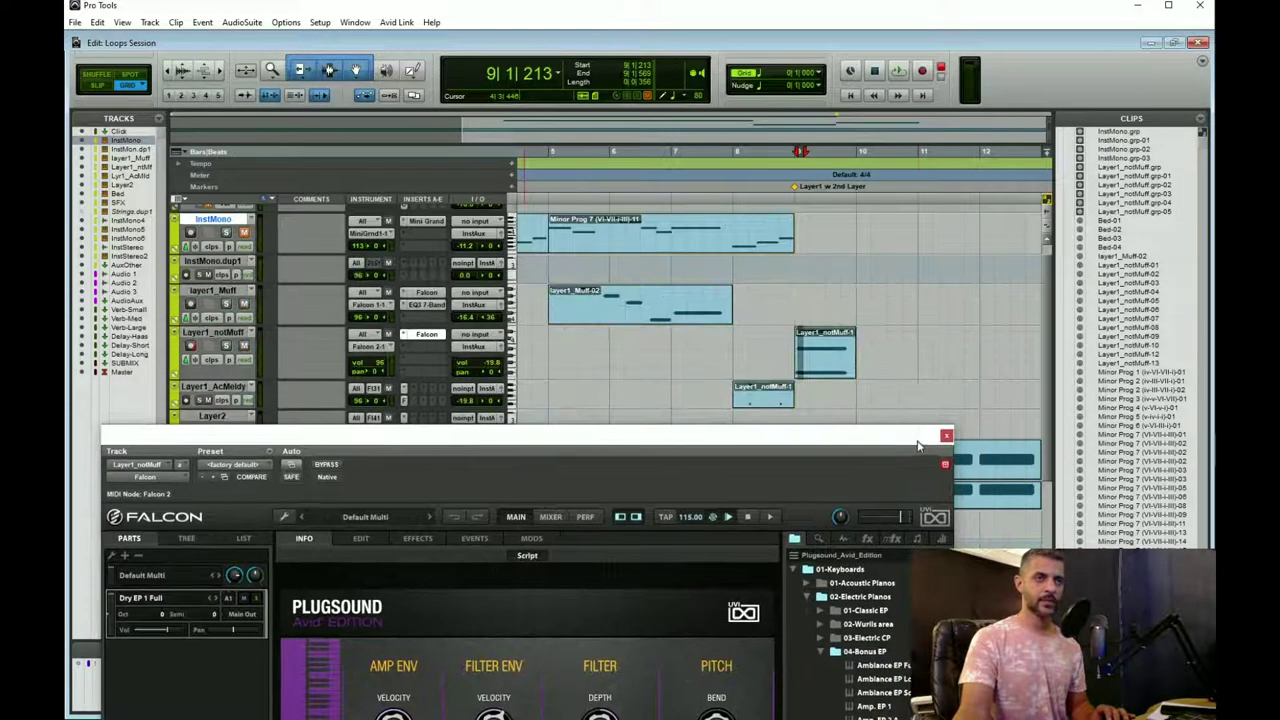
left_click(828, 376)
key("space")
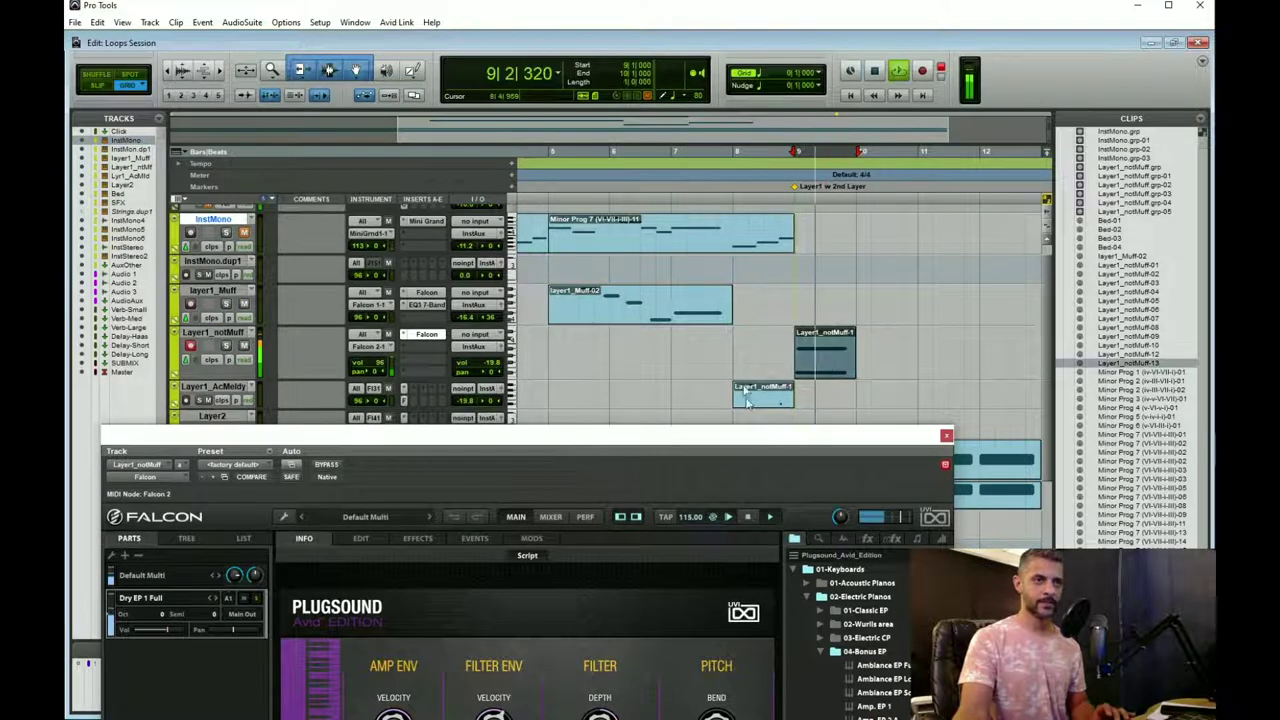
left_click_drag(760, 437, 703, 190)
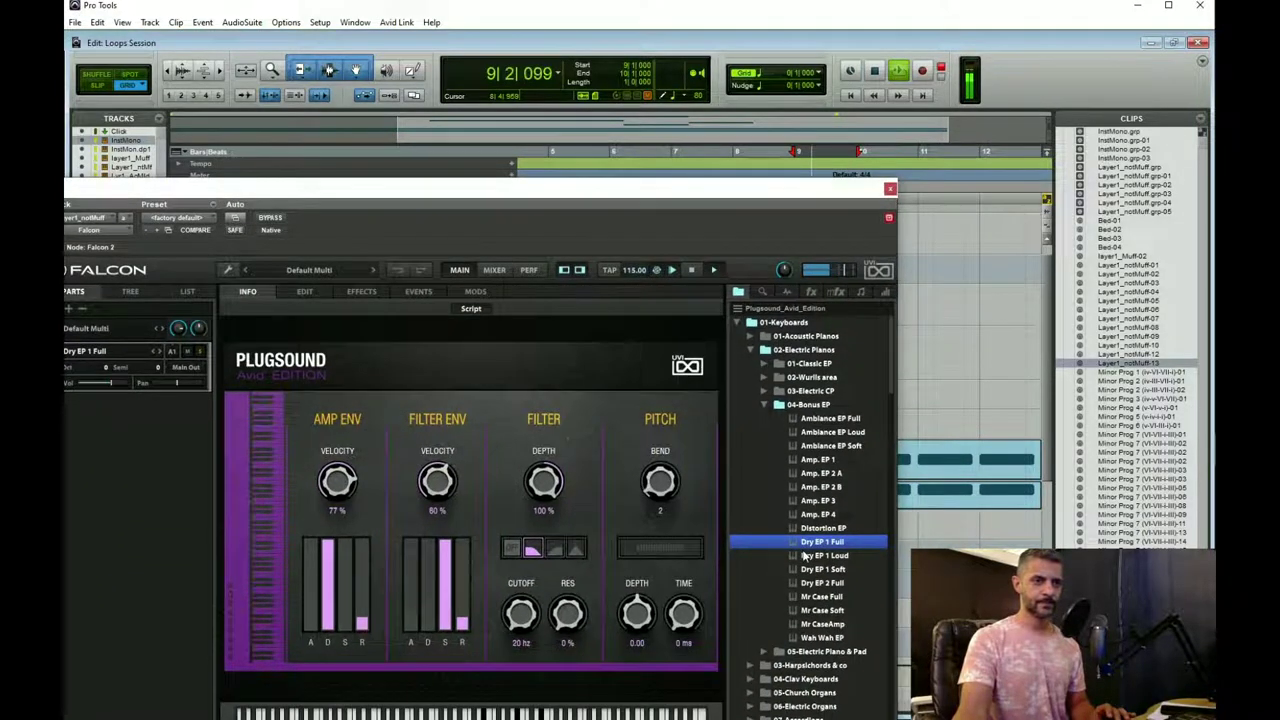
left_click(812, 558)
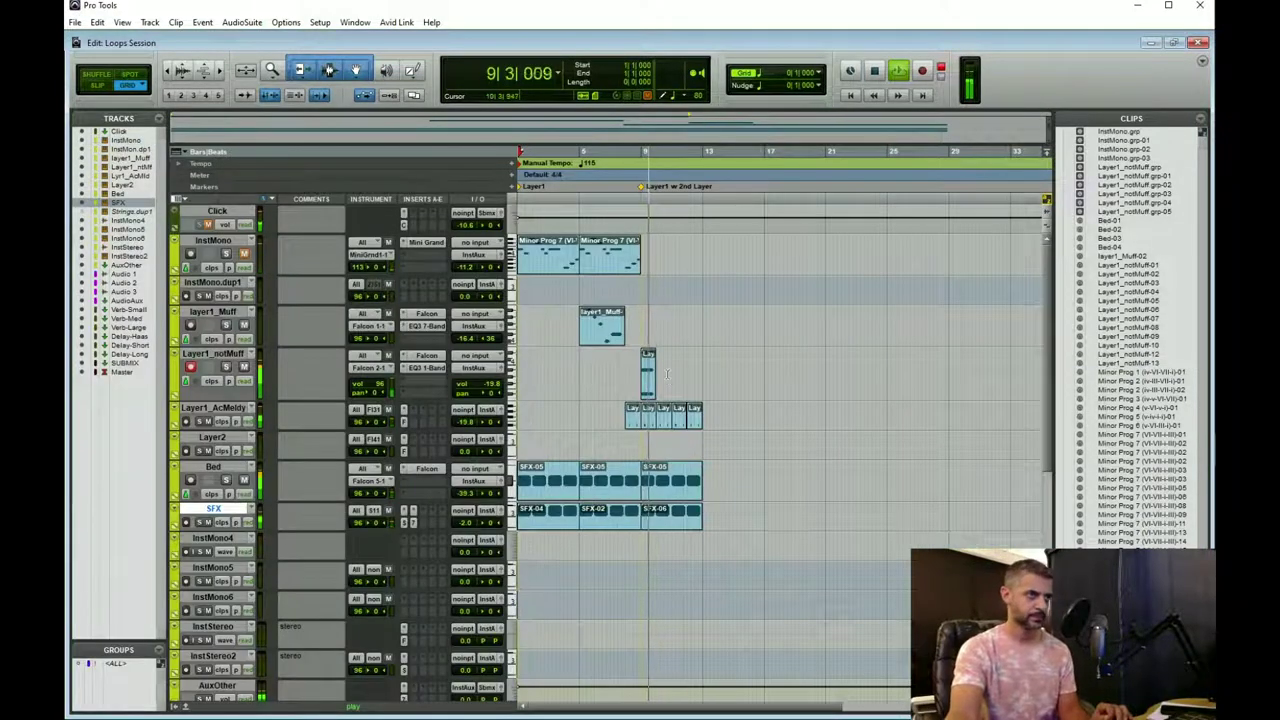
Duplicate the one-bar Layer1_notMuff clip at bar 9 repeatedly so that copies follow it back to back.
left_click(648, 392)
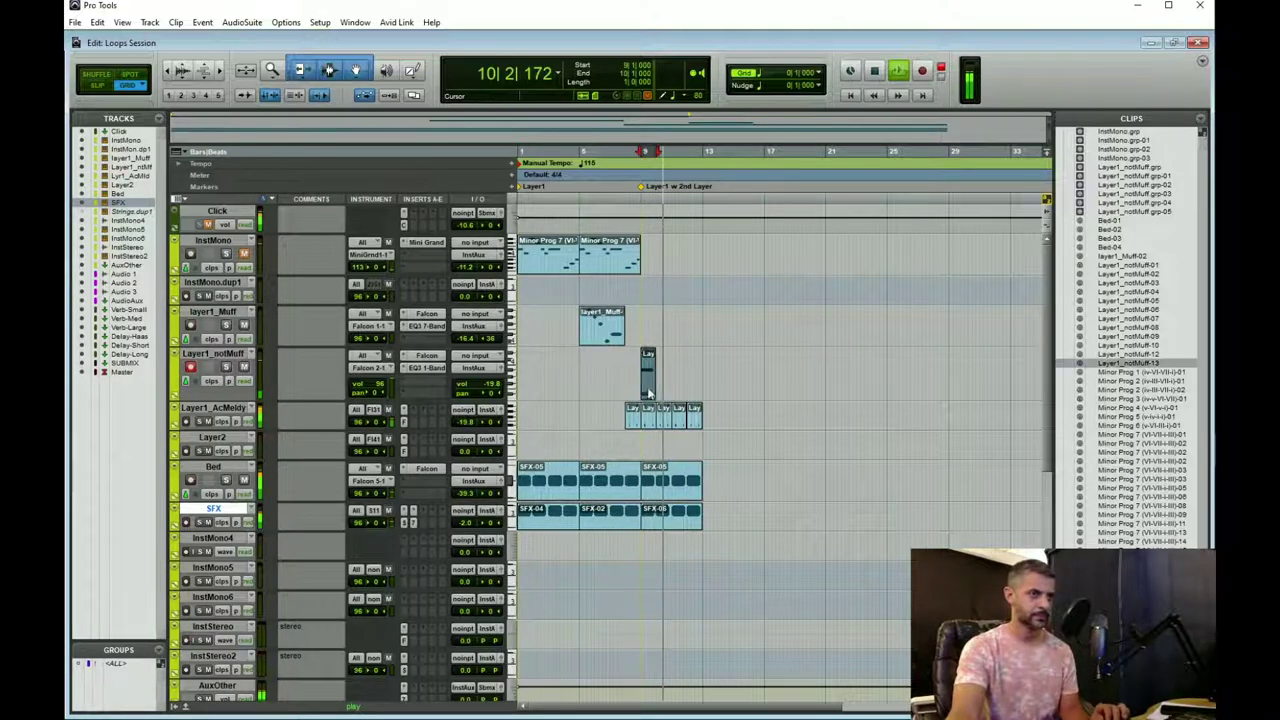
key("ctrl+d")
key("ctrl+d")
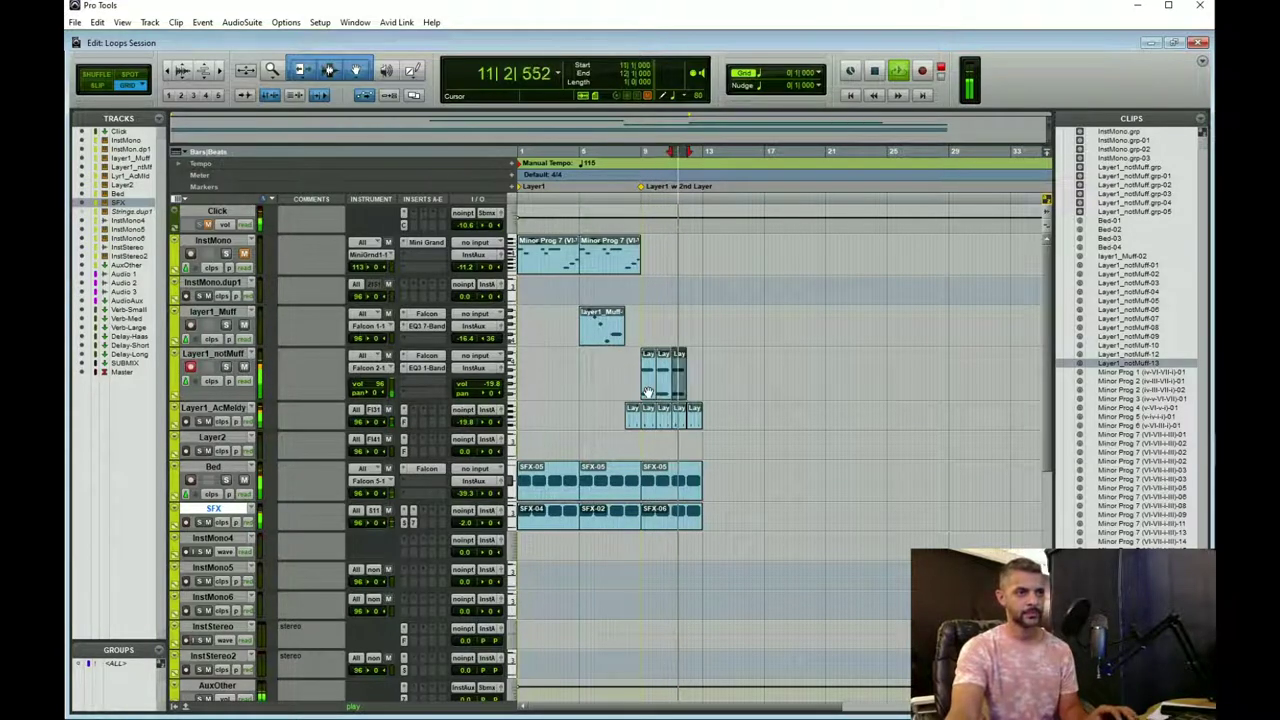
Create one duplicate of the SFX track with its playlists, automation, inserts and sends, inserted after the original.
key("ctrl+[")
right_click(241, 512)
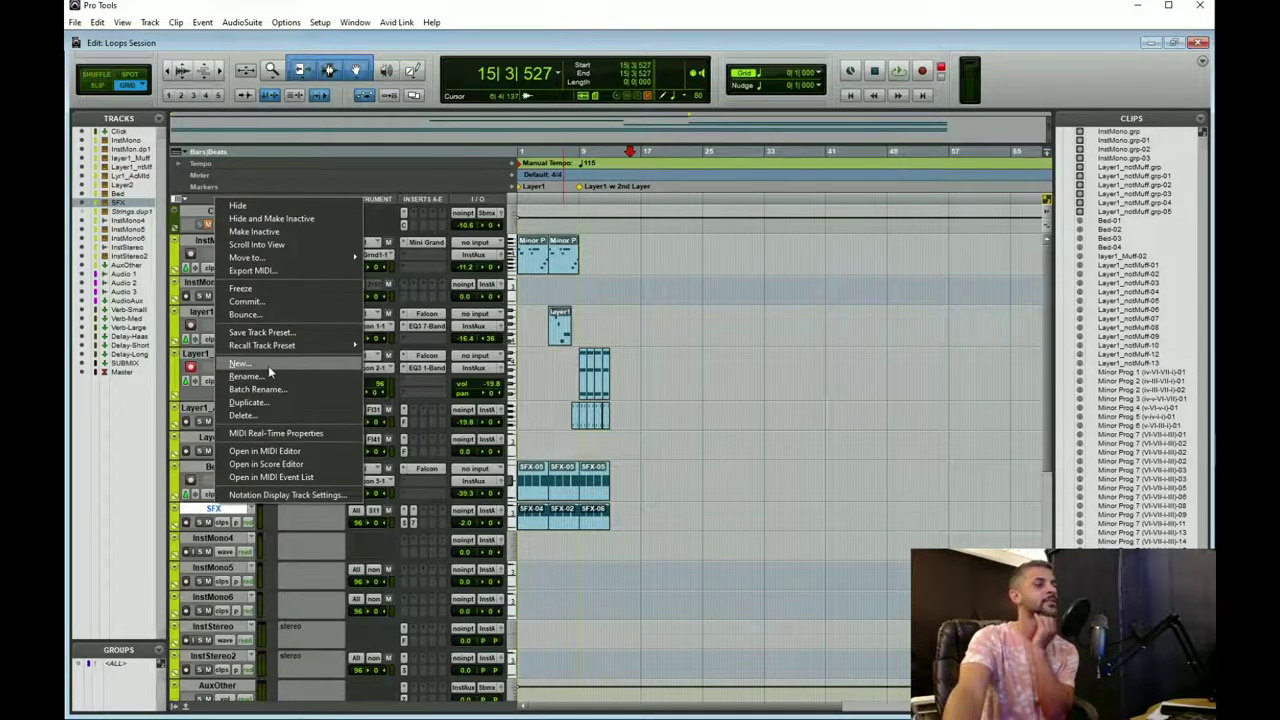
left_click(278, 399)
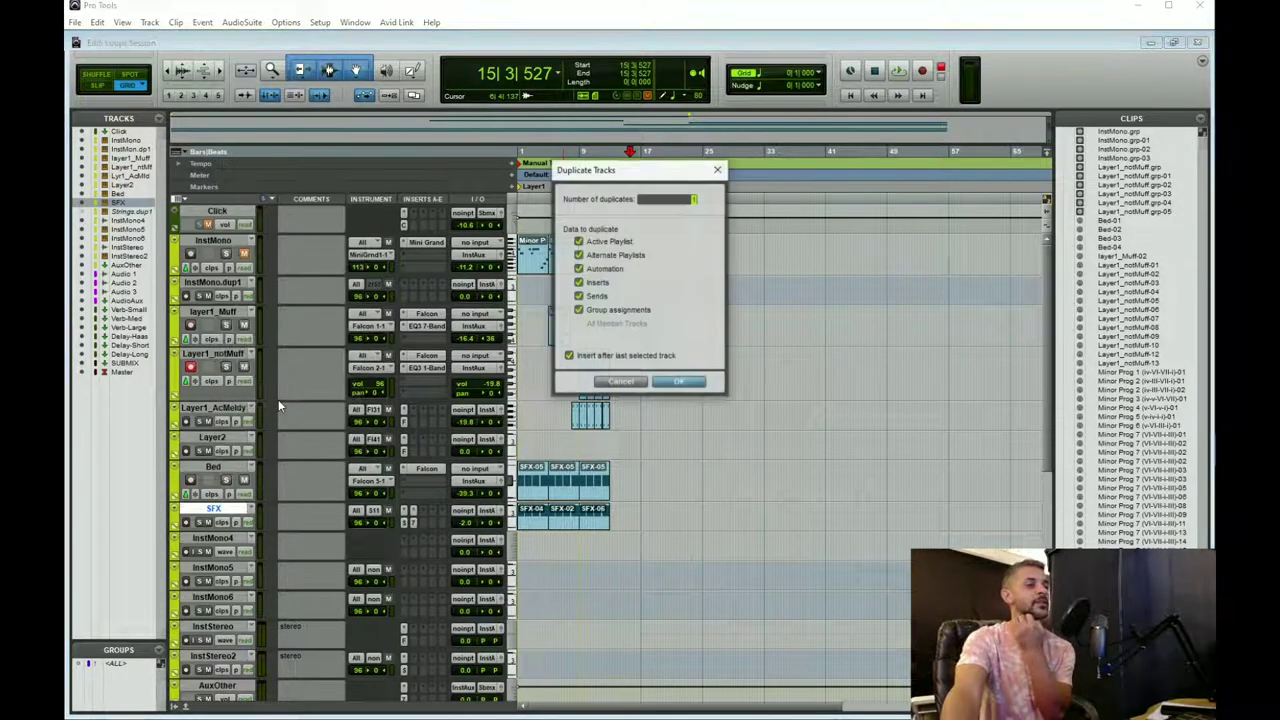
left_click(680, 384)
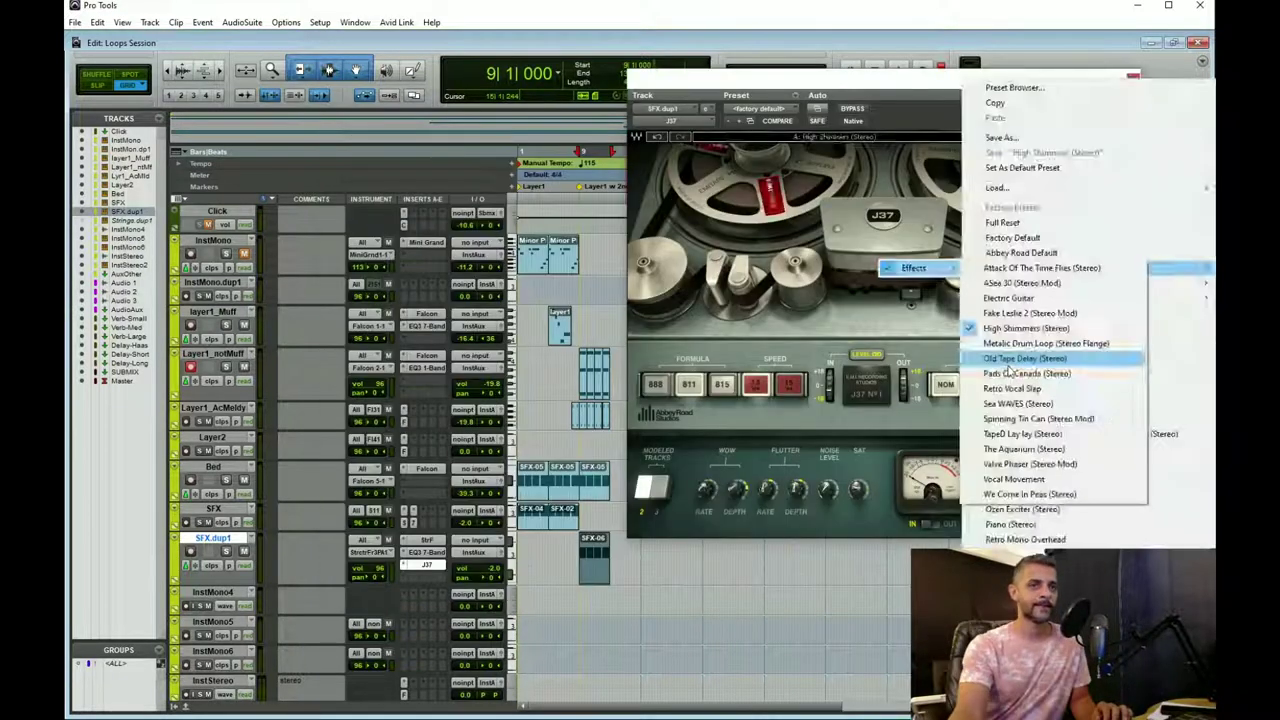
Load the Old Tape Delay (Stereo) preset in SFX.dup1's J37 and place the playback cursor at 7|4|000.
left_click(1007, 360)
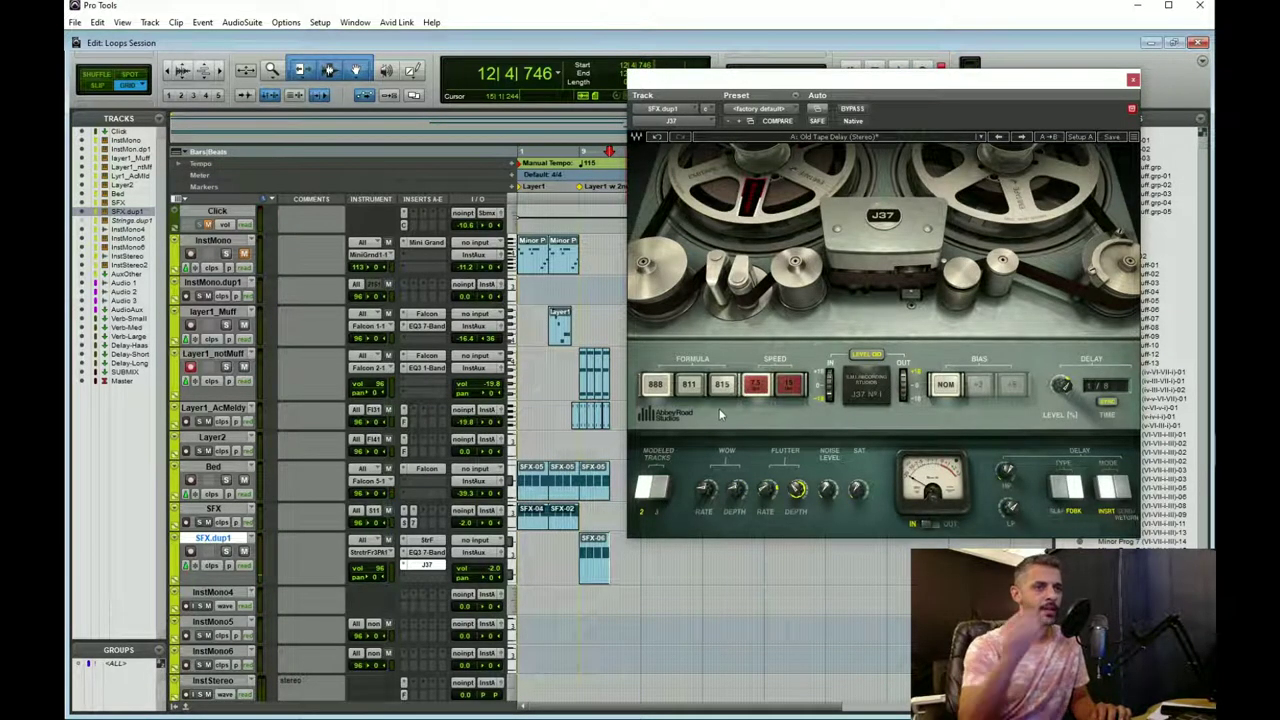
left_click(591, 584)
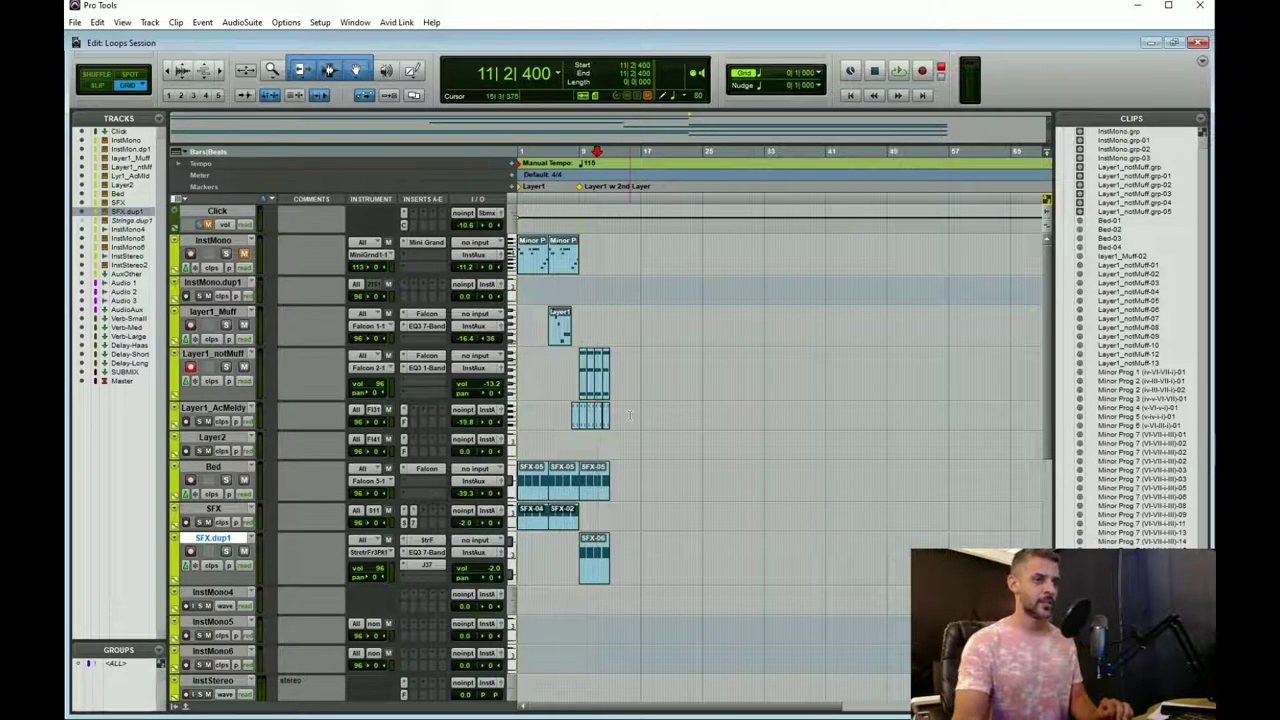
key("t")
key("t")
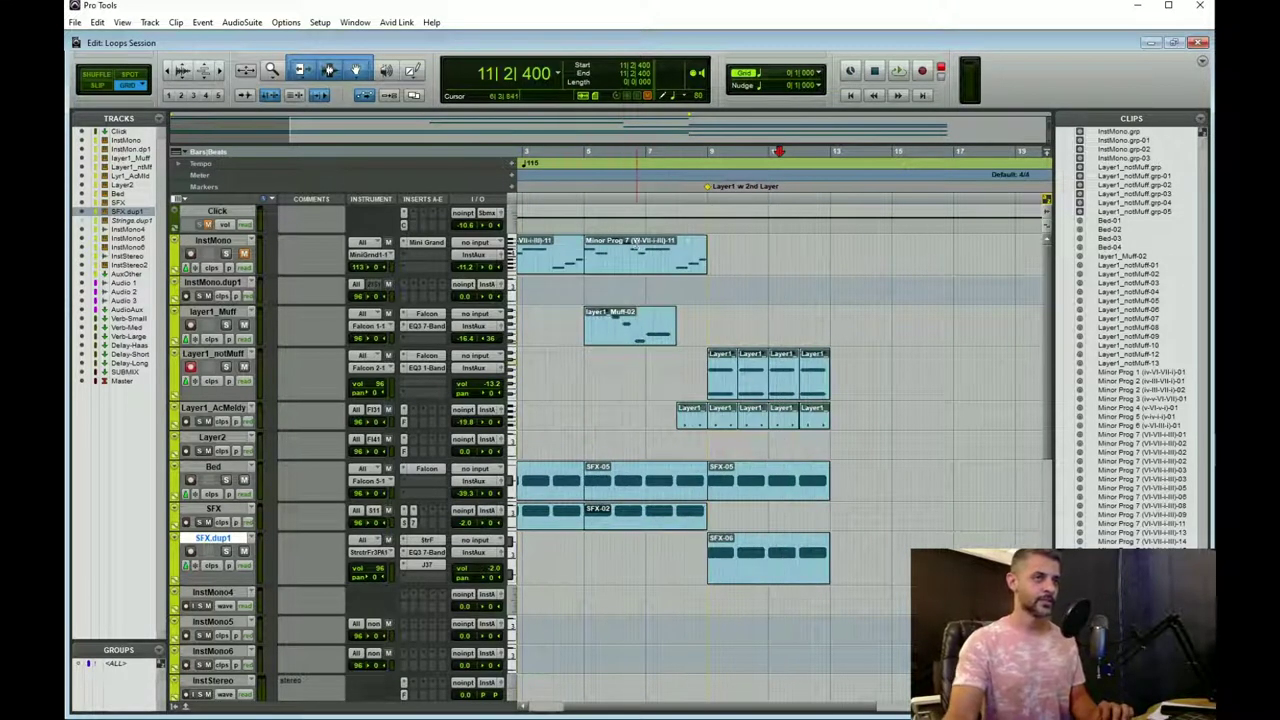
left_click(684, 152)
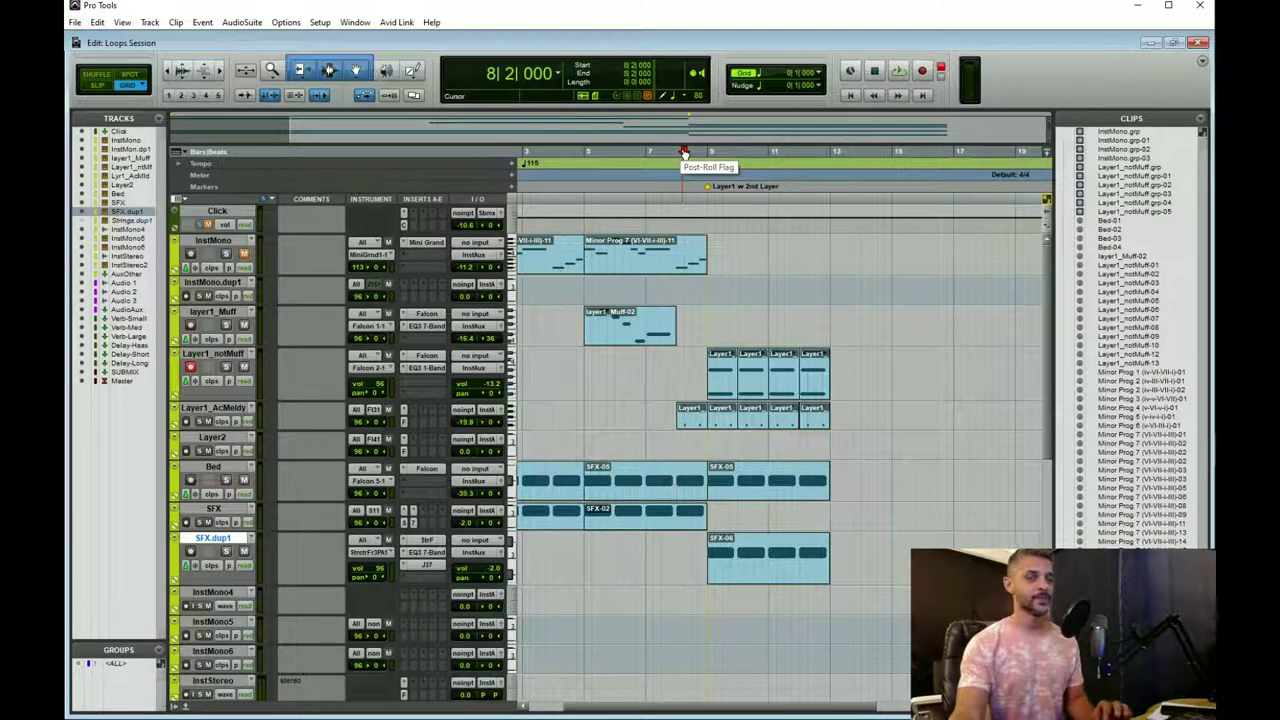
left_click(671, 153)
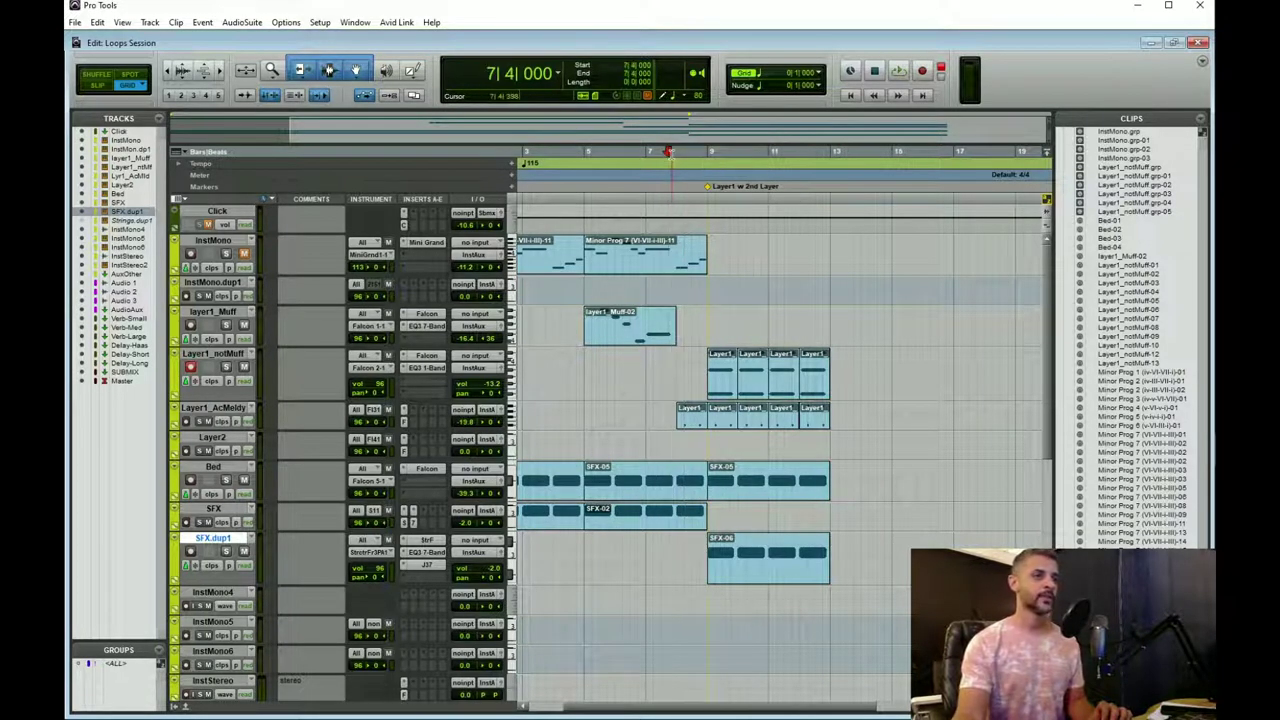
Commit the SFX.dup1 track to a new audio track.
right_click(224, 538)
left_click(272, 330)
key("Return")
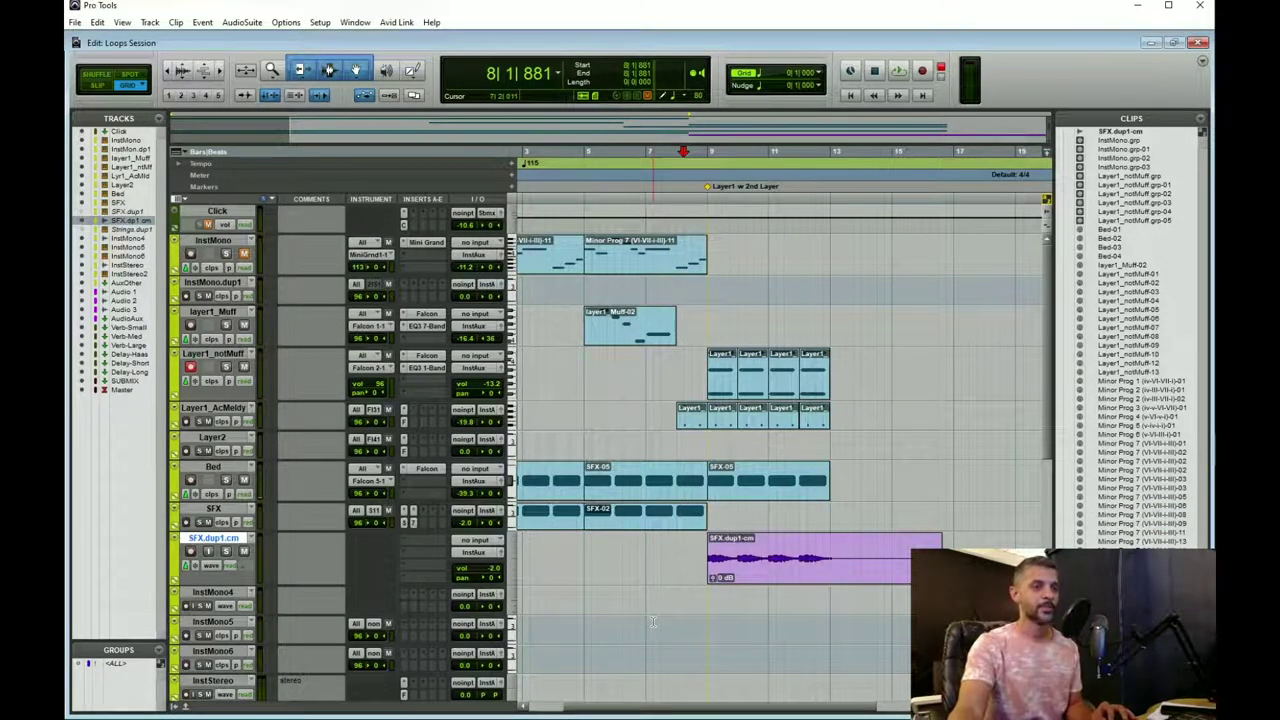
Cut out the section from 9|4|000 to 10|1|000 of the SFX.dup1.cm clip and play back from 8|4|000.
key("t")
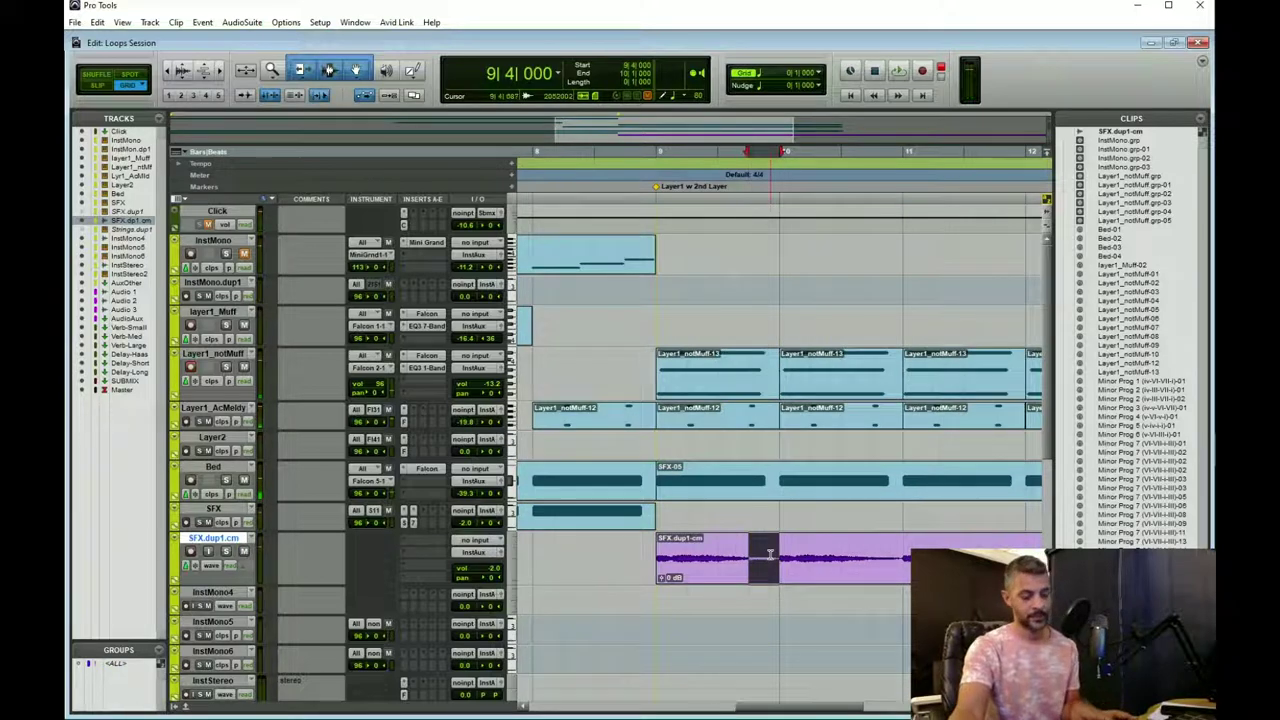
key("b")
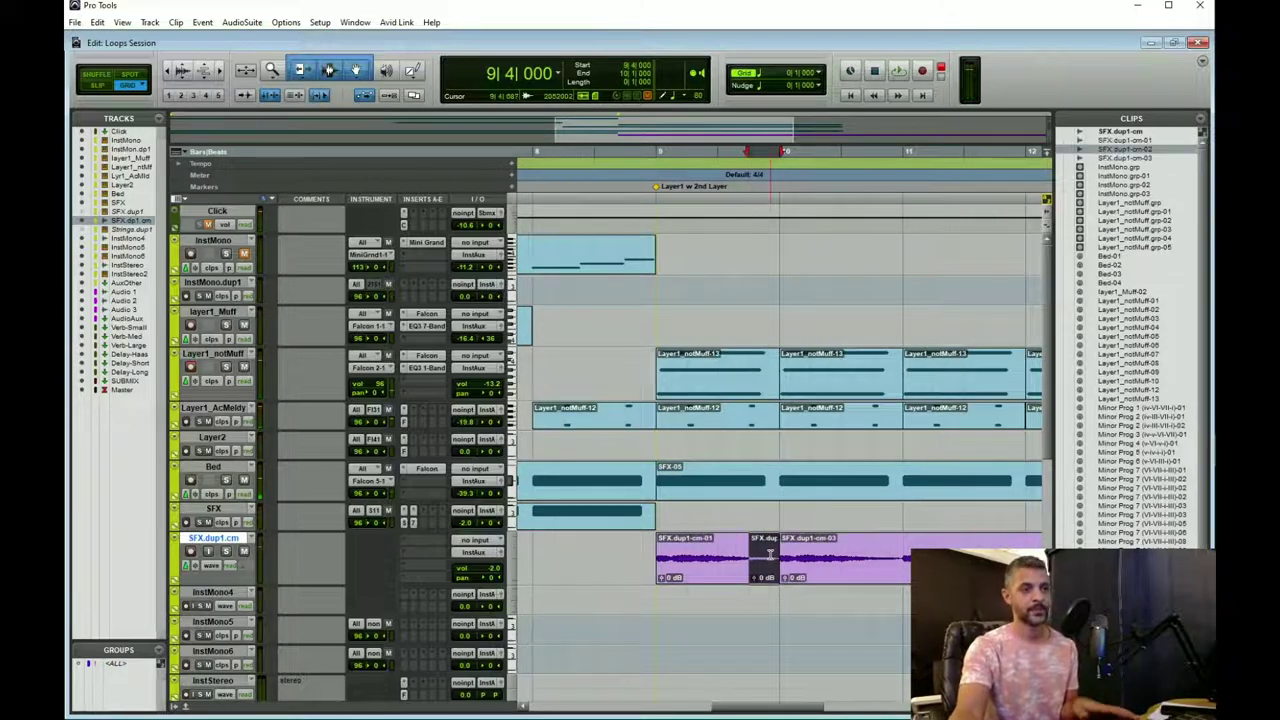
key("Delete")
left_click(627, 152)
key("space")
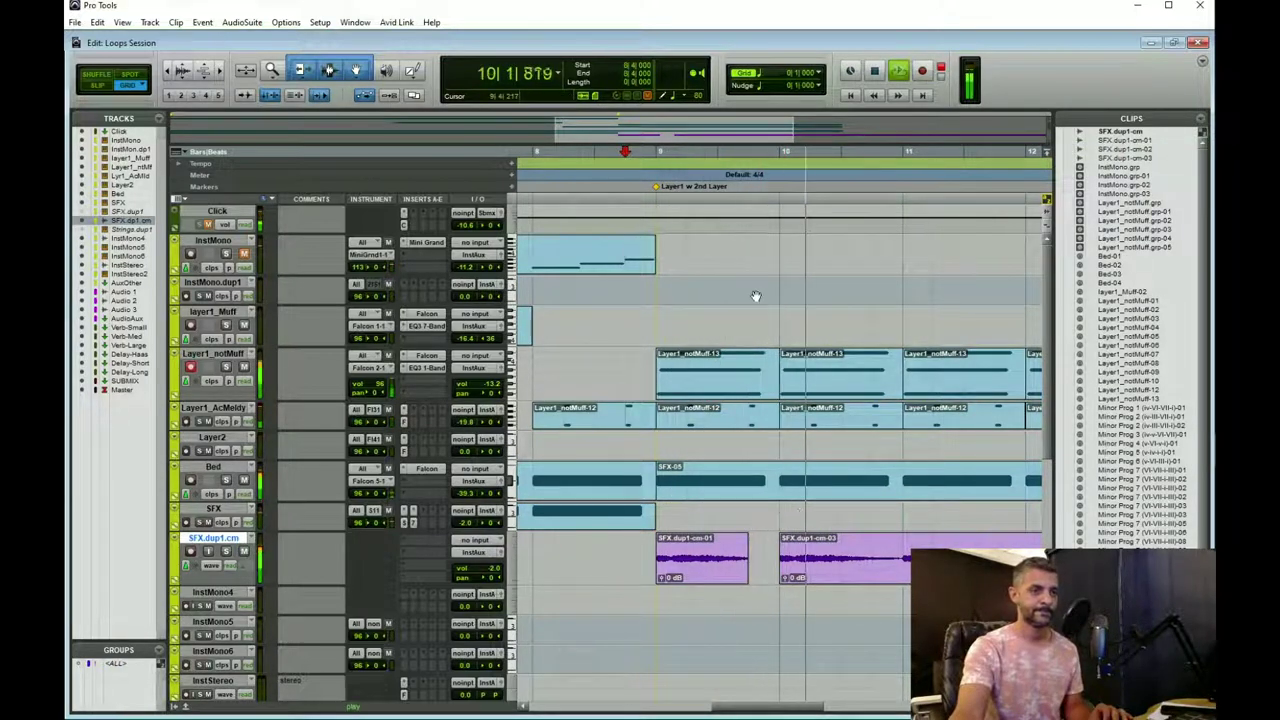
Stop playback, add a send from SFX.dup1.cm to Delay-Haas at 0.0 dB panned 67 left, and pan the track 64 right.
key("space")
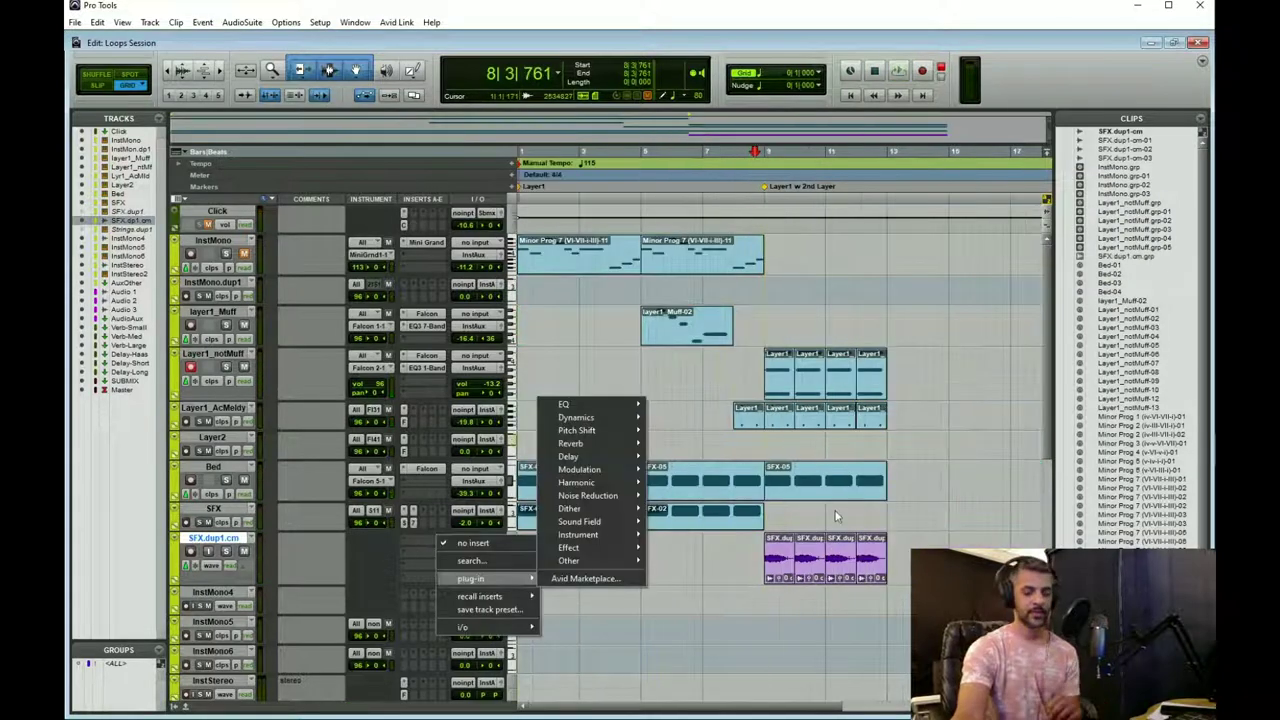
left_click(926, 516)
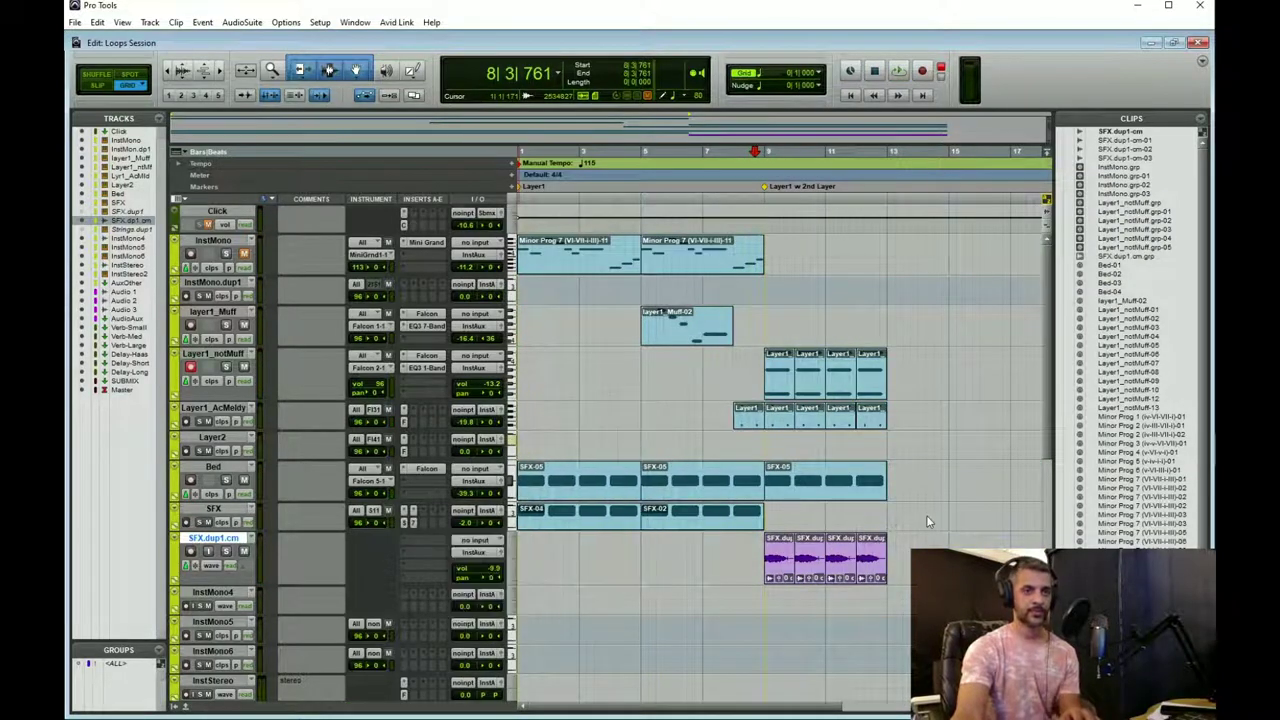
left_click(926, 517)
key("ctrl+equal")
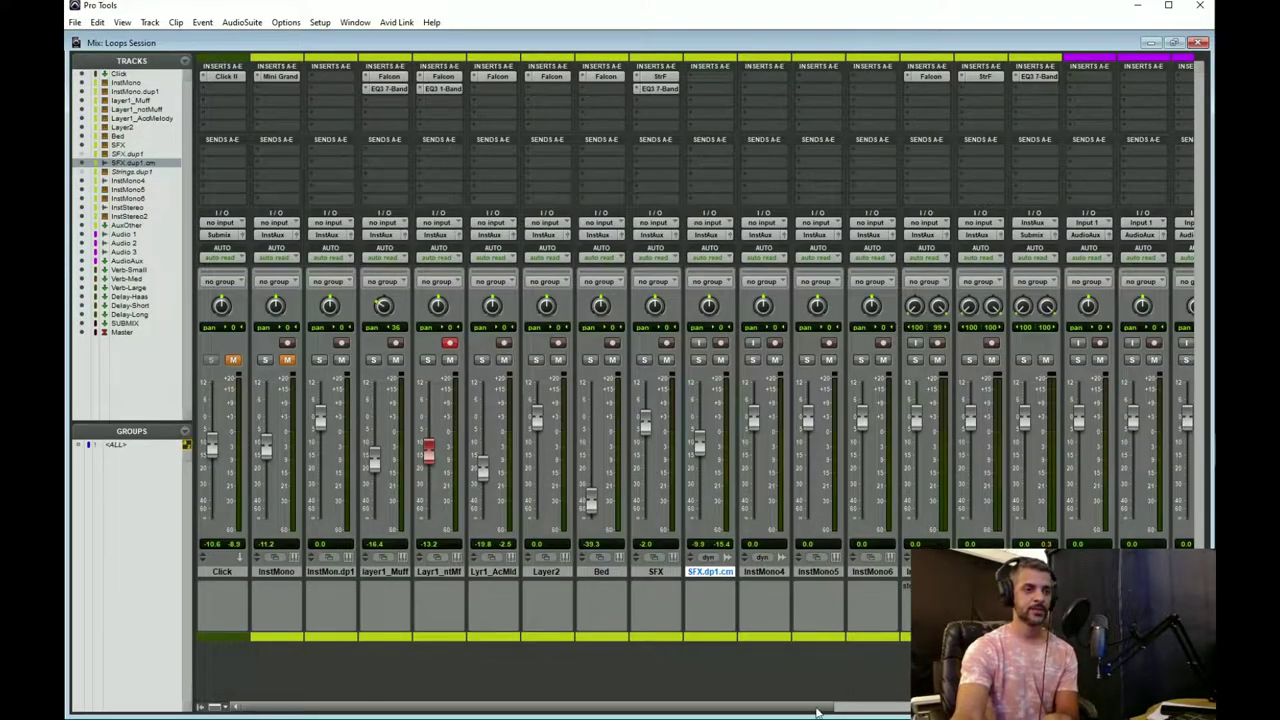
left_click_drag(818, 711, 1073, 711)
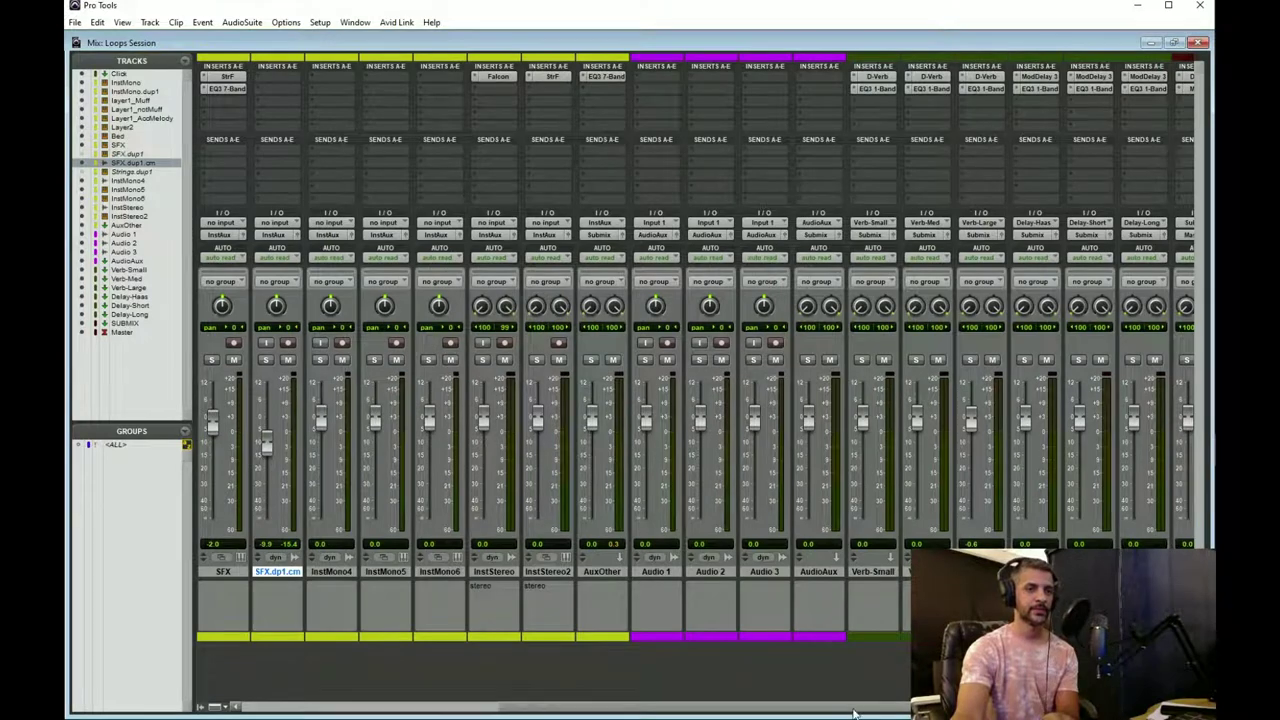
left_click_drag(855, 713, 925, 712)
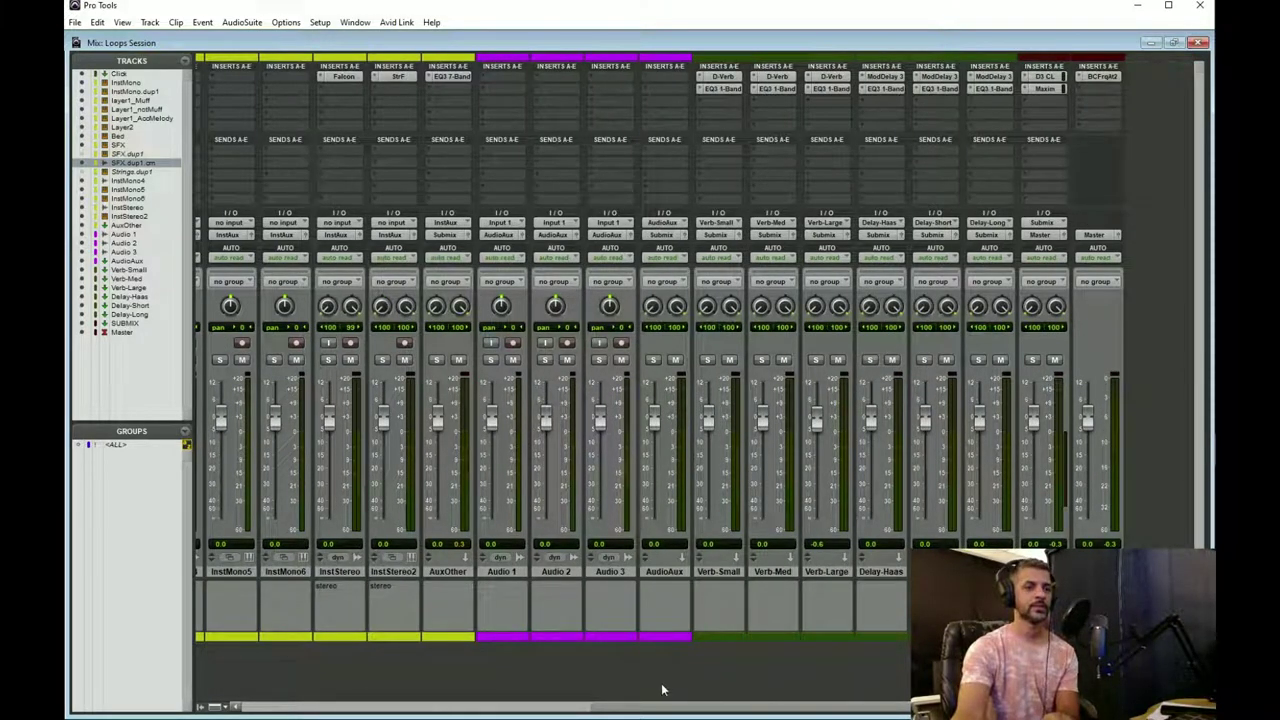
left_click_drag(676, 712, 390, 716)
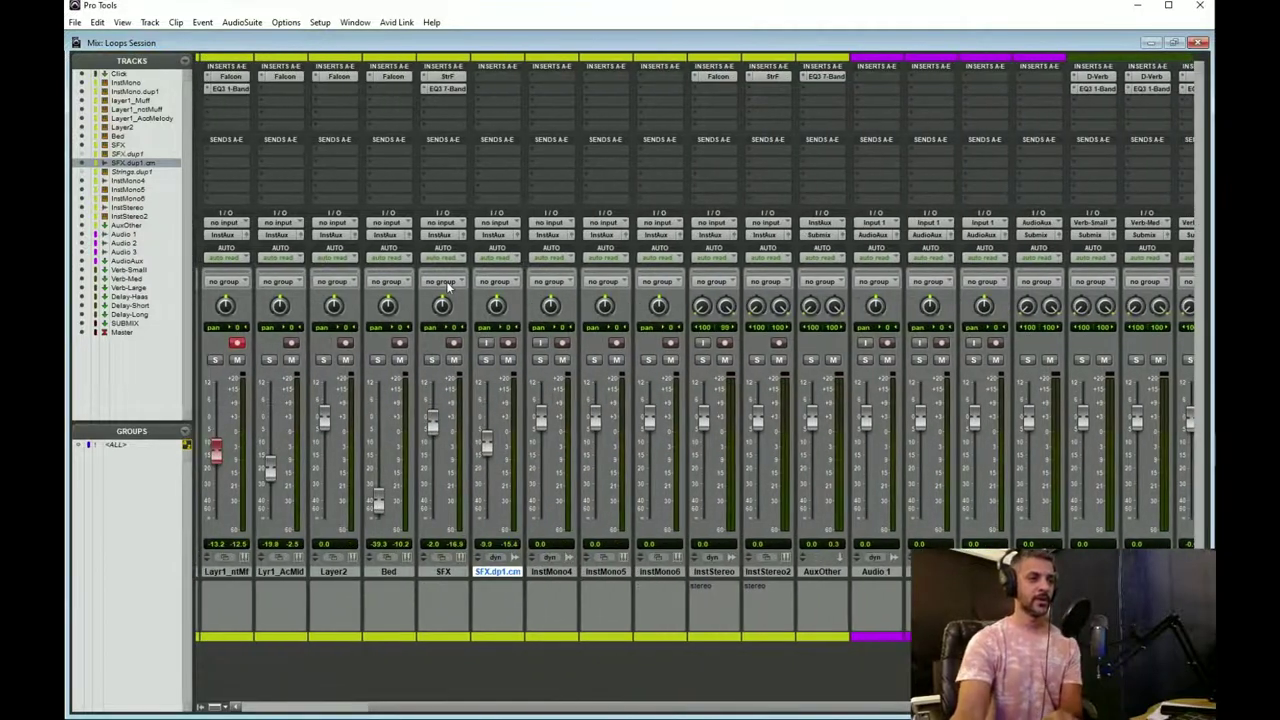
left_click(500, 149)
left_click(643, 528)
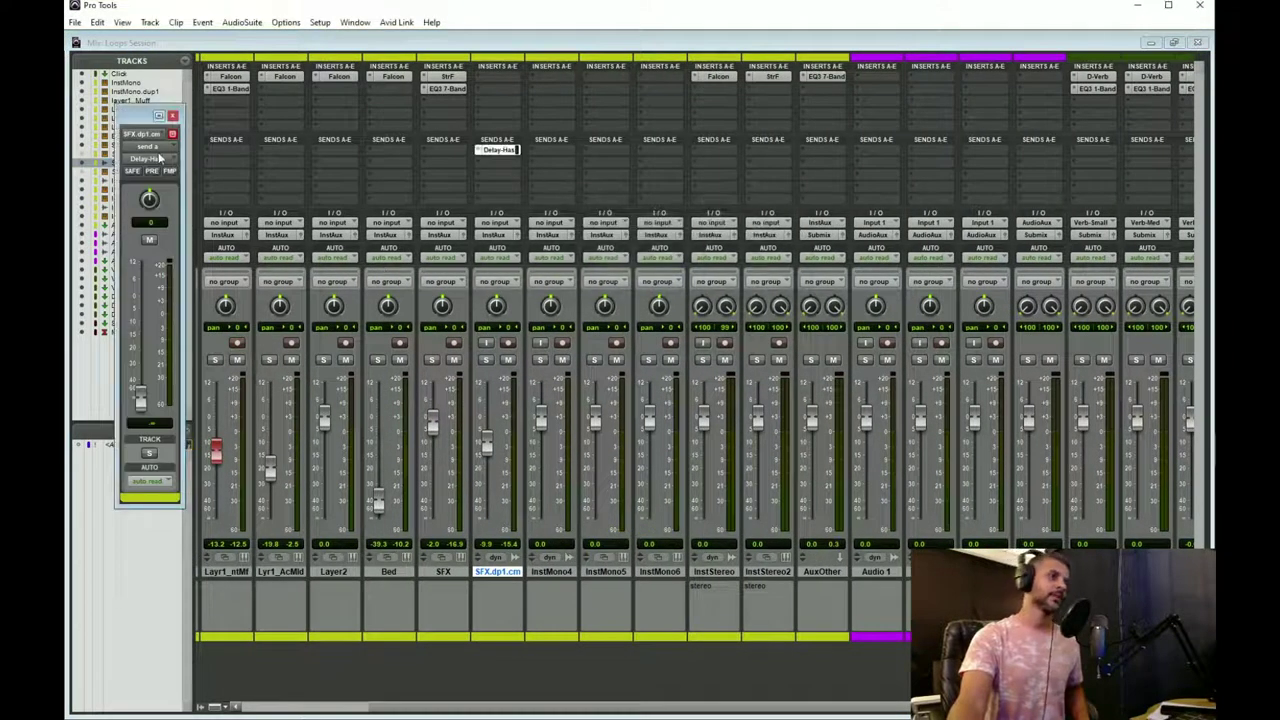
left_click_drag(148, 204, 132, 266)
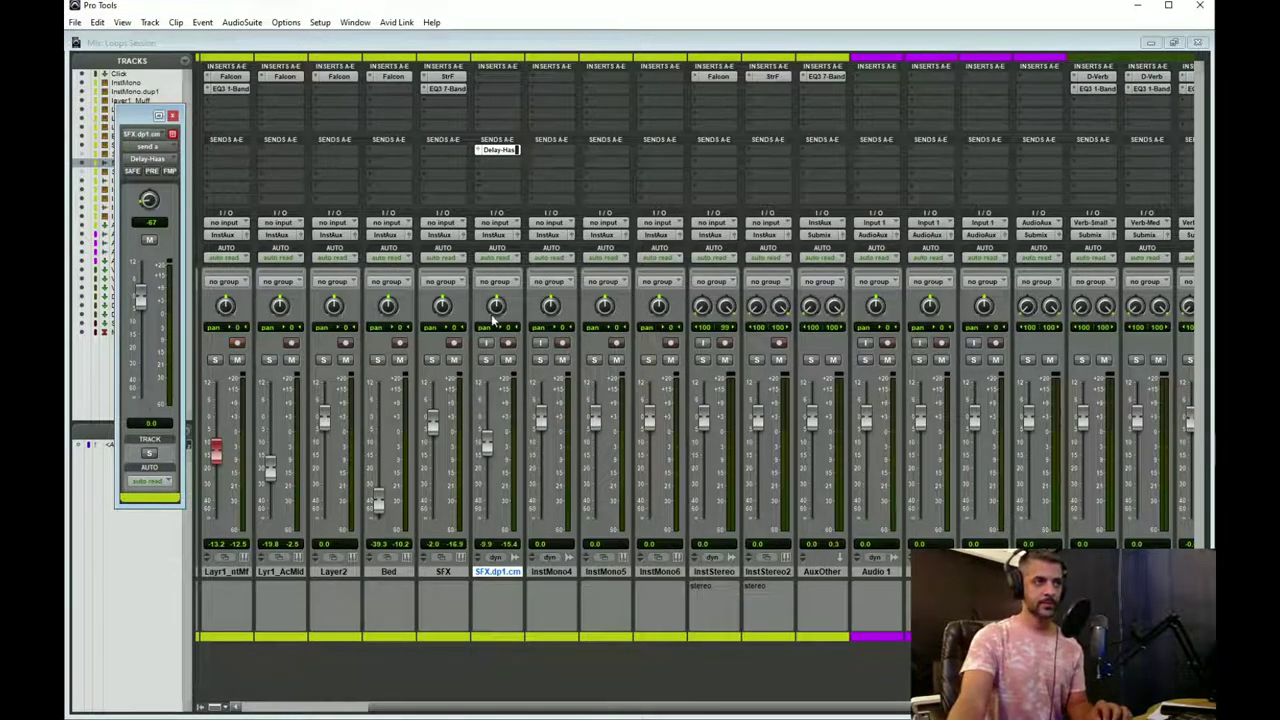
left_click_drag(503, 302, 504, 304)
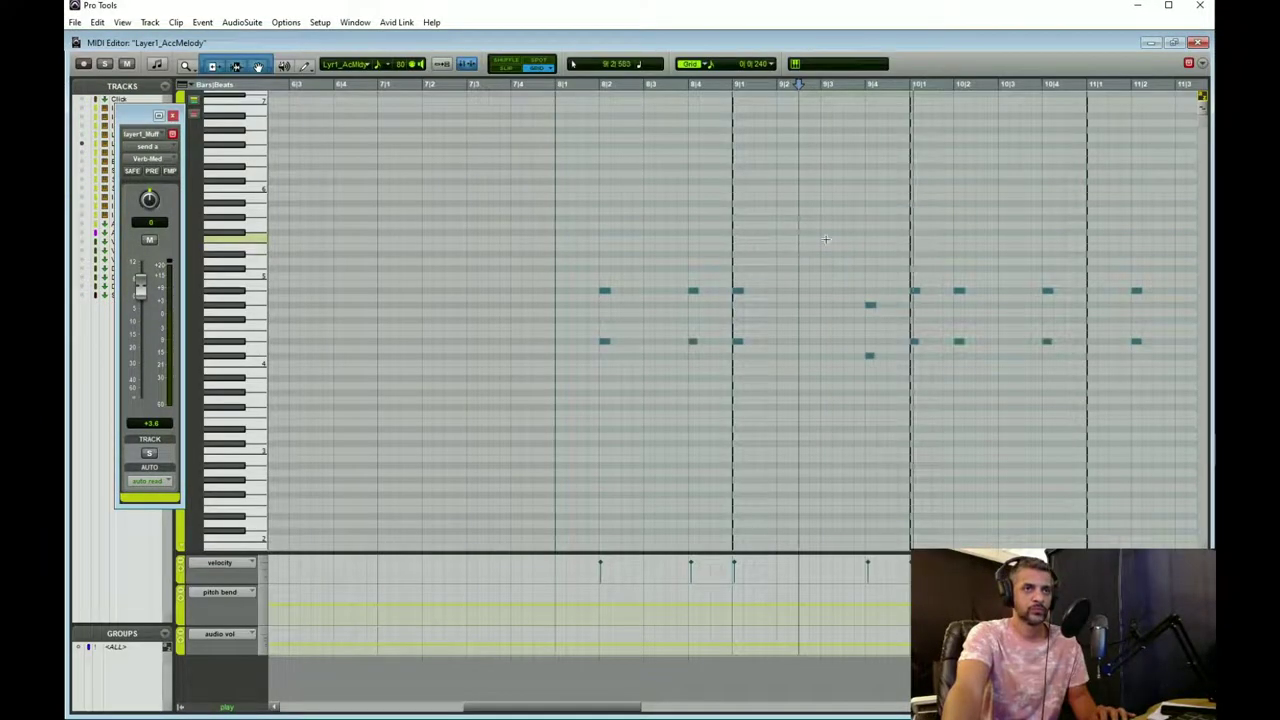
Delete the note pair at 10|2 in Layer1_AccMelody and lower the pair near 8|4 to the pitches of the 9|4 pair.
left_click_drag(962, 278, 968, 344)
key("Delete")
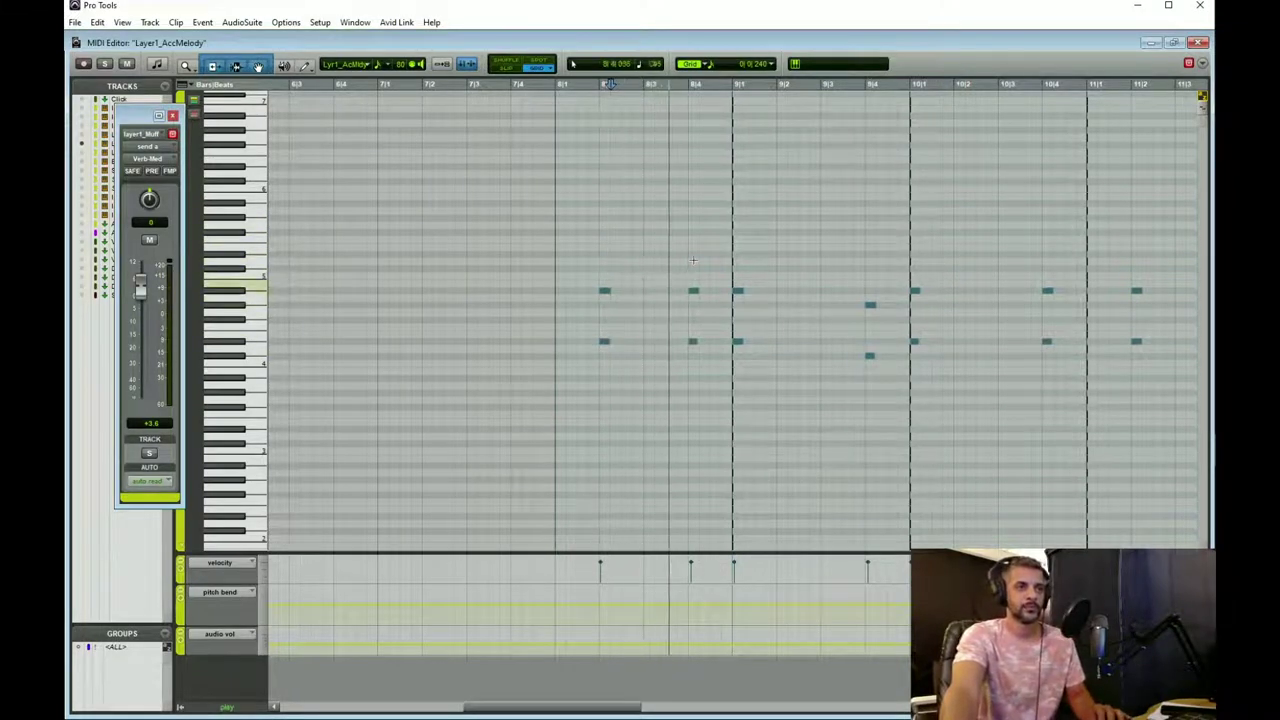
left_click_drag(690, 278, 695, 357)
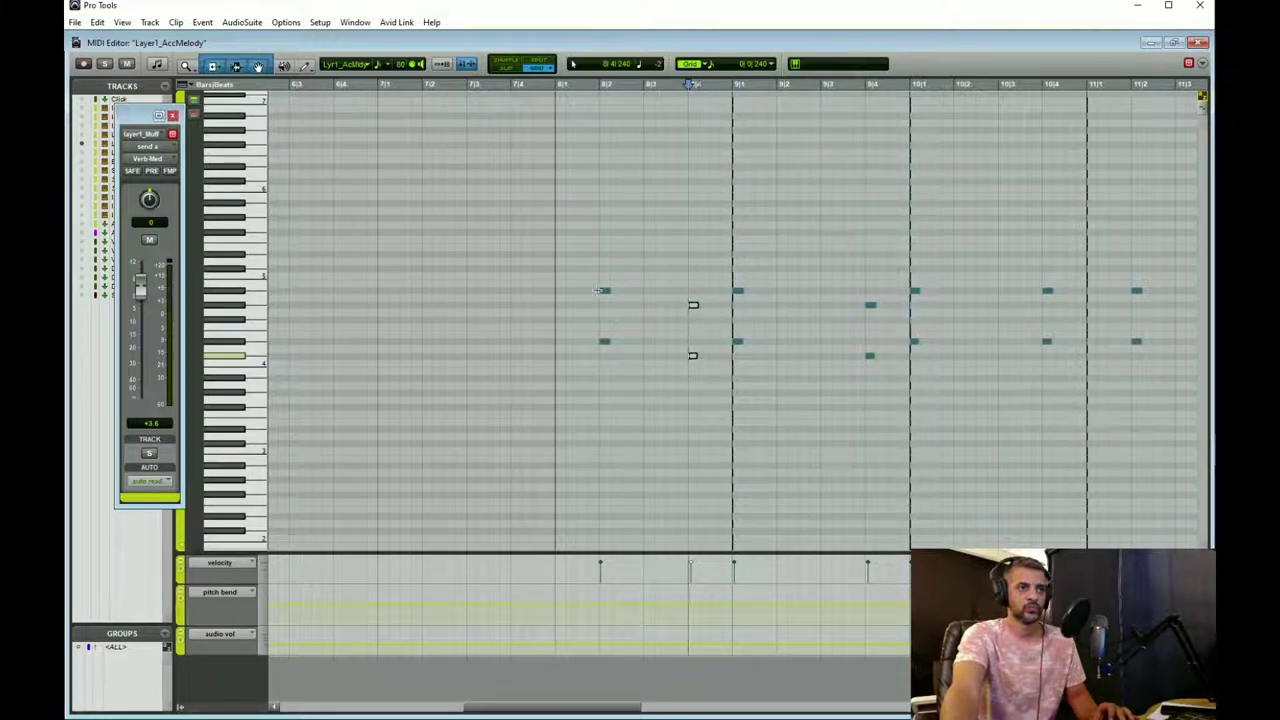
left_click(522, 204)
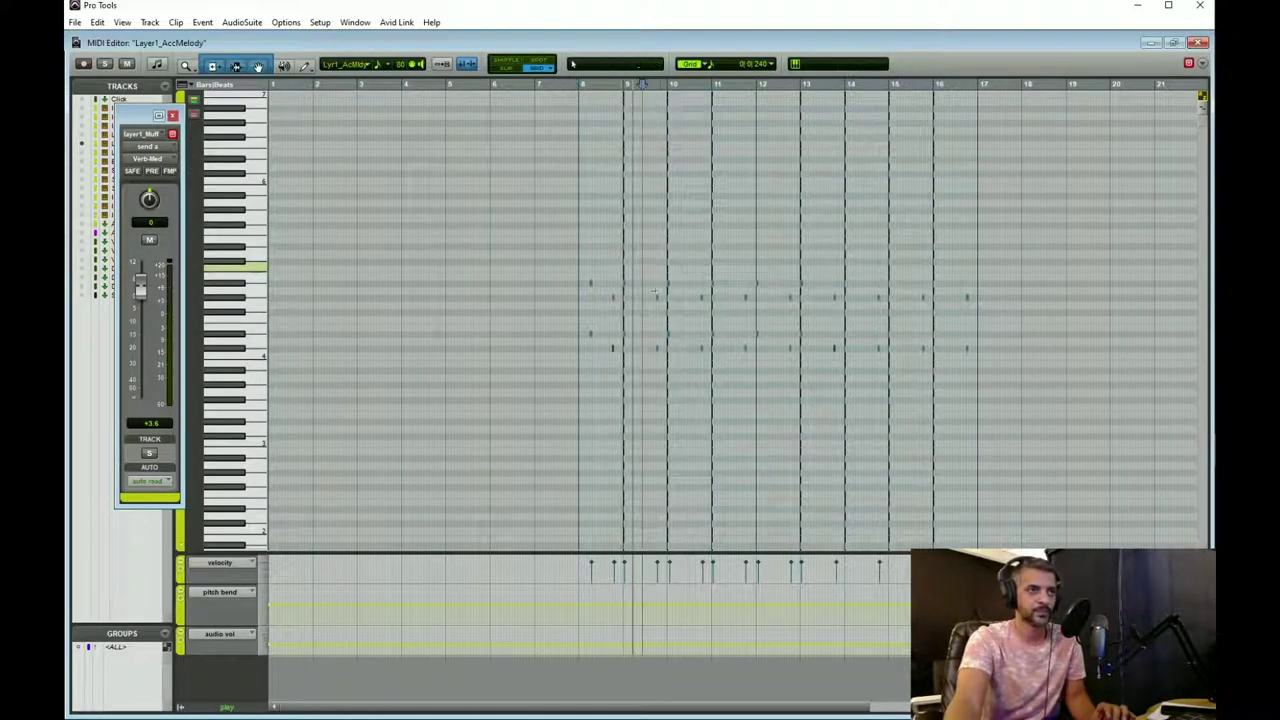
Delete the Layer1_AccMelody notes between the second half of bar 9 and the start of bar 10, and toggle playback.
left_click_drag(642, 266, 674, 370)
key("Delete")
key("space")
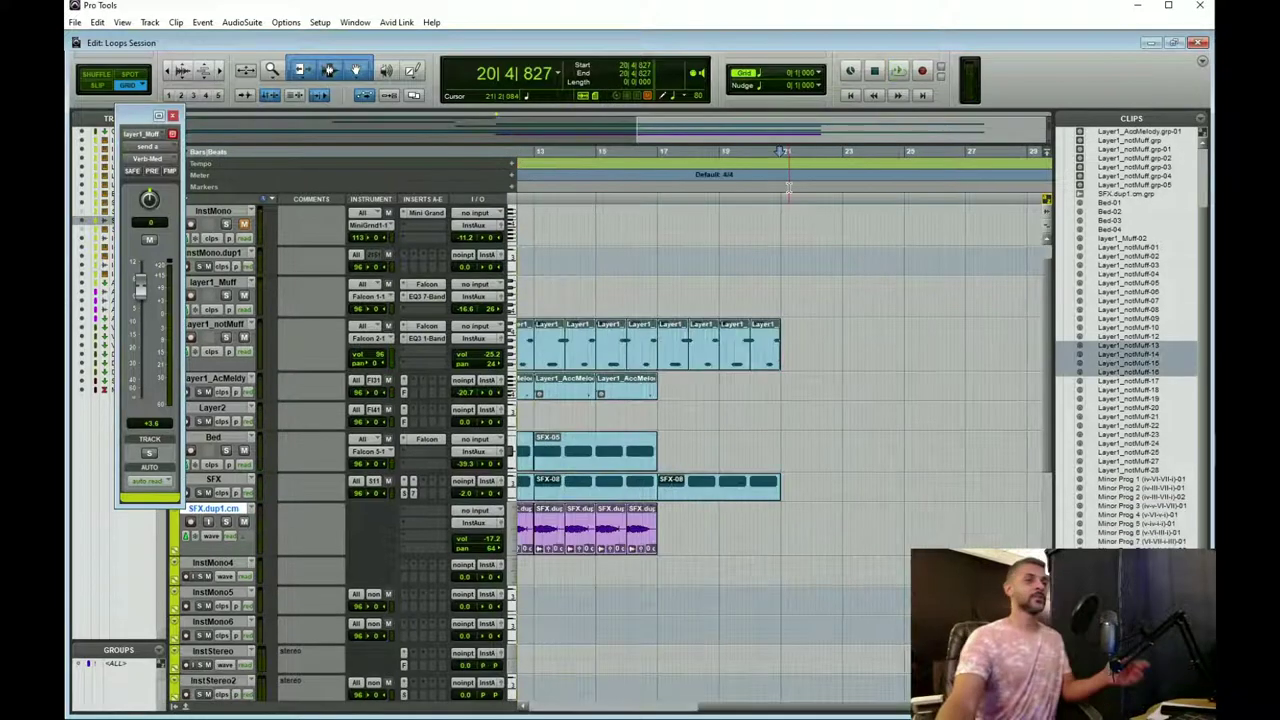
Lower the Maxim limiter's threshold on the SUBMIX track to -20.8 dB.
left_click(780, 190)
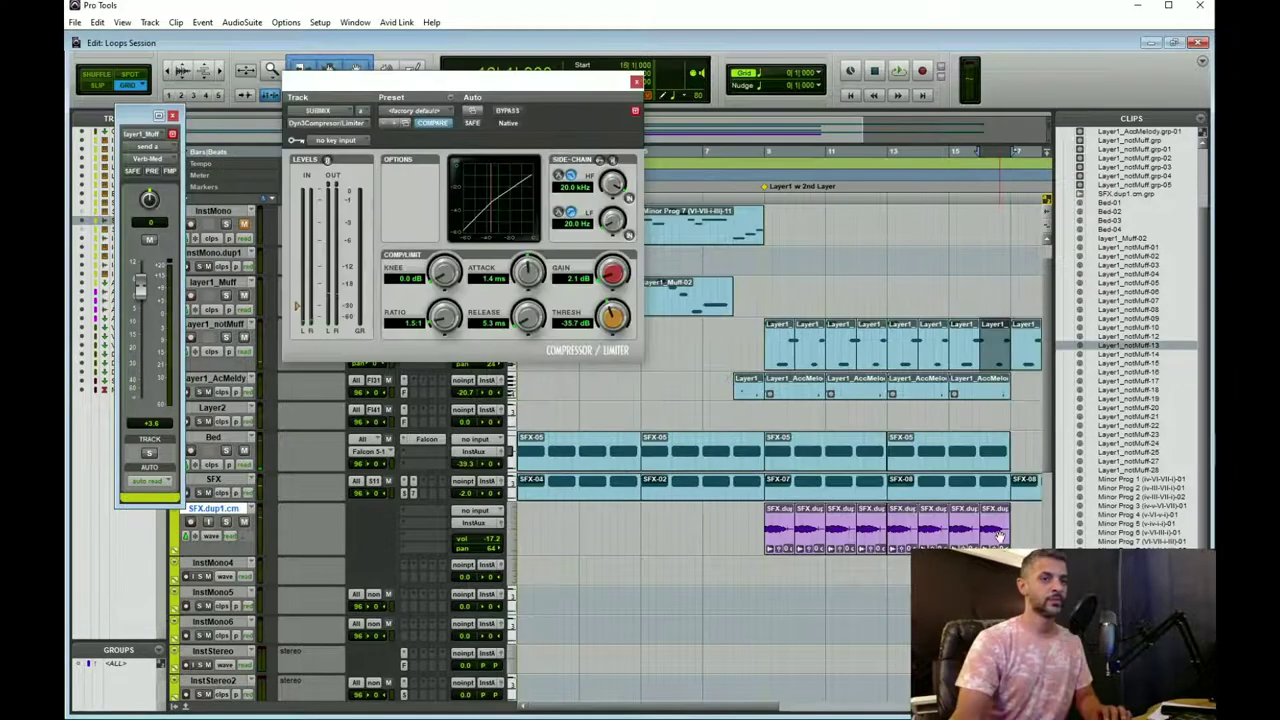
left_click(1000, 537)
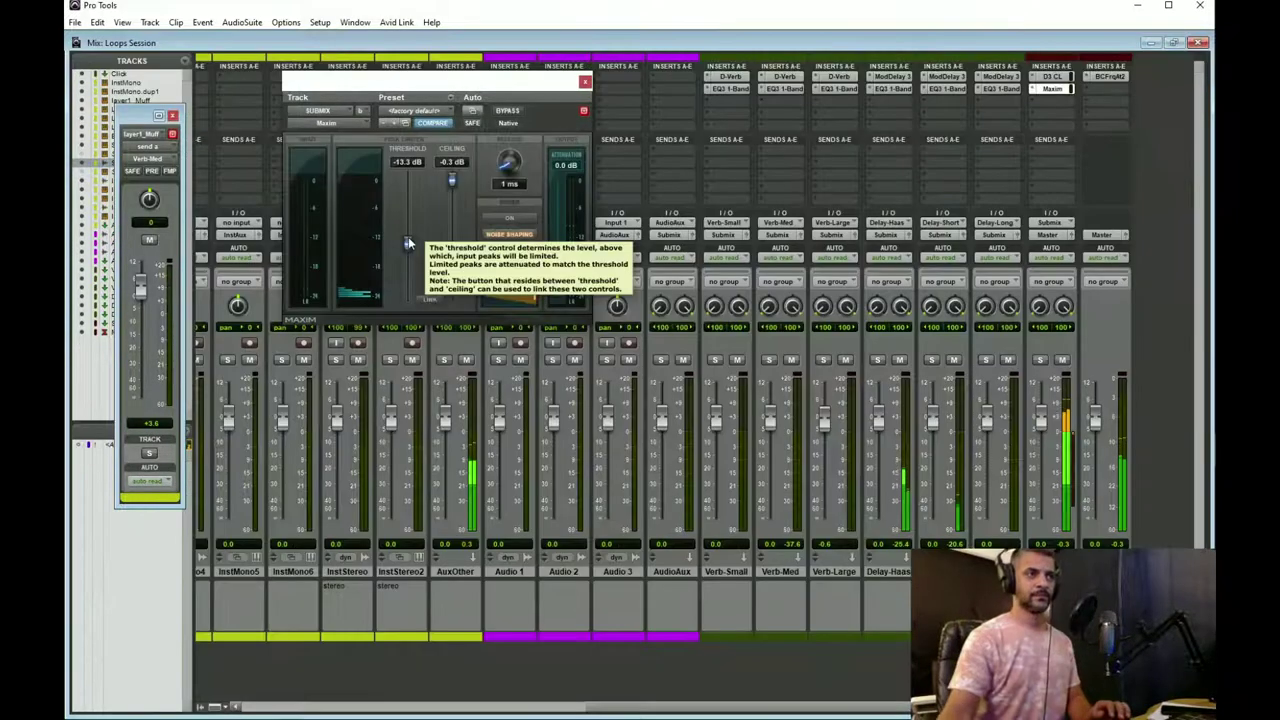
left_click_drag(408, 242, 412, 266)
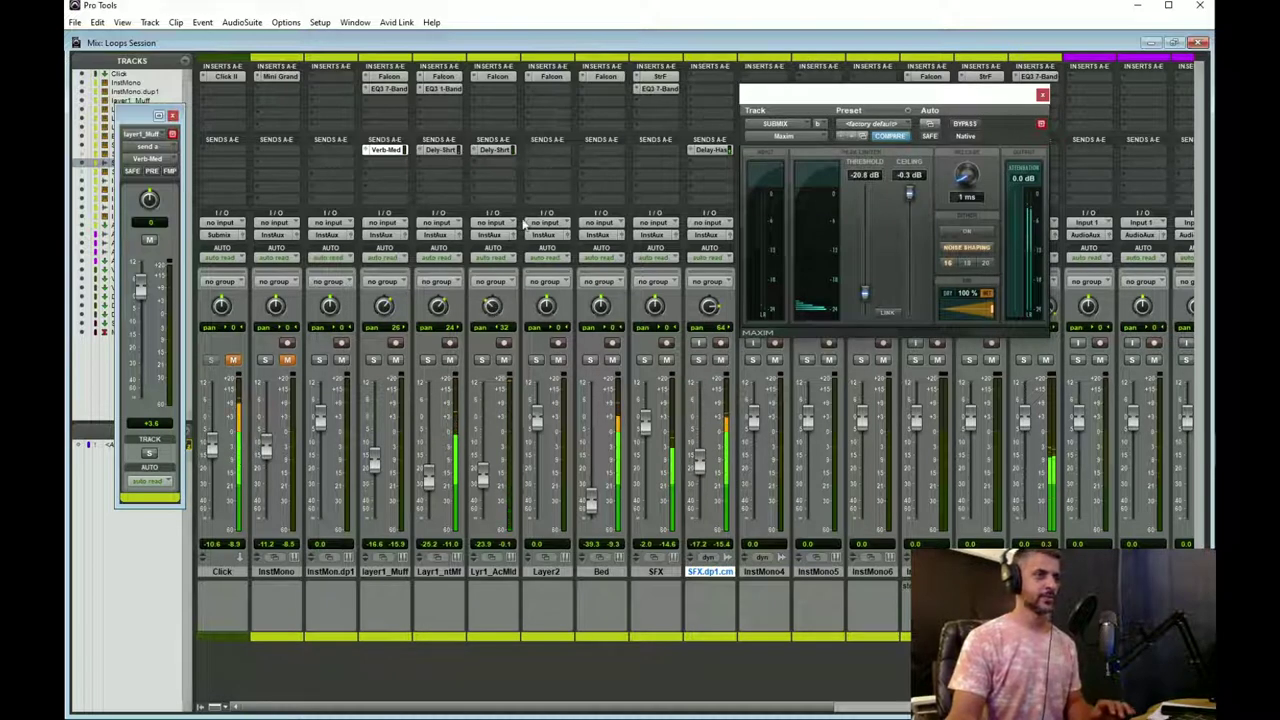
Switch the Layer1_AccMelody track's send to Delay-Haas and add a second send to the Verb-Small (Stereo) bus.
left_click(496, 149)
left_click(496, 149)
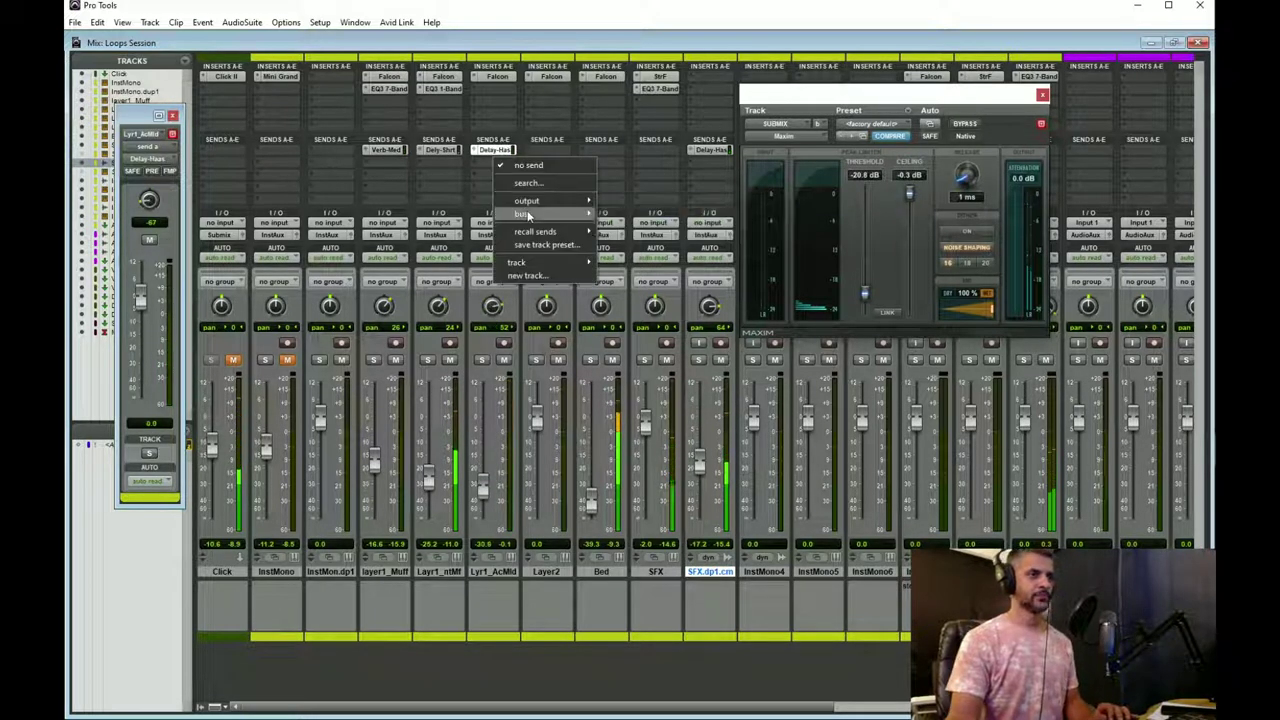
mouse_move(521, 214)
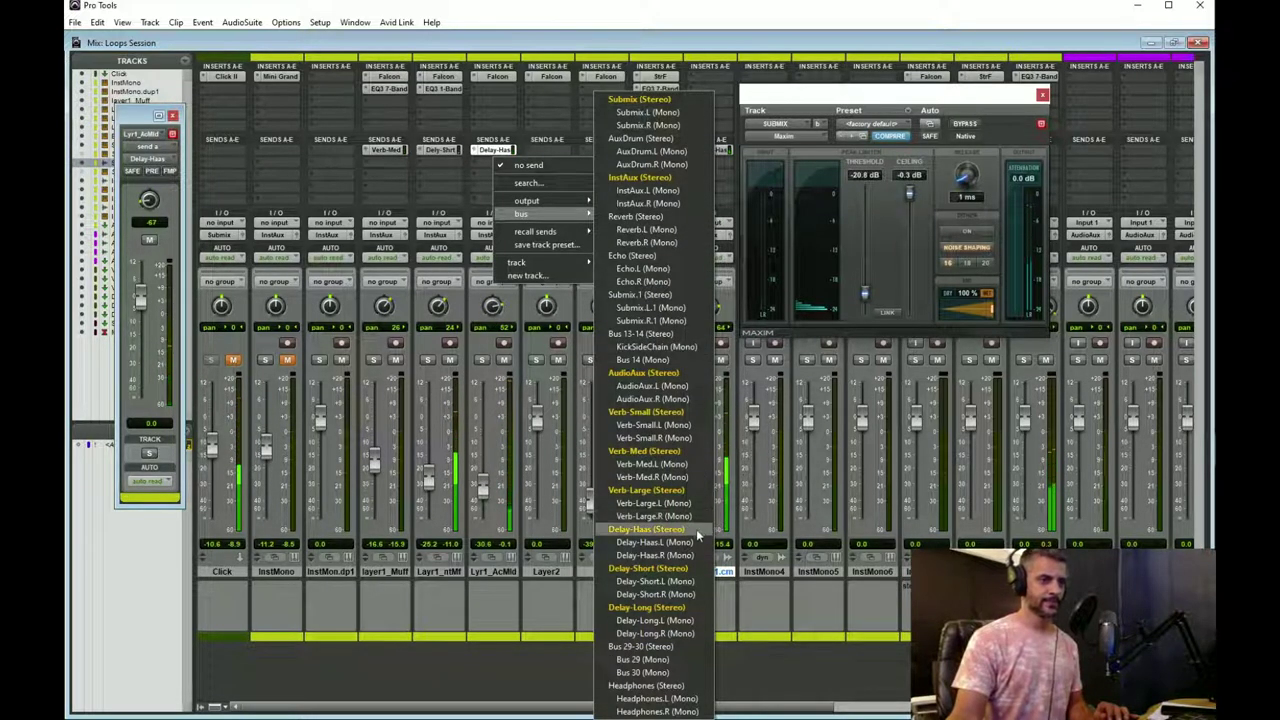
left_click(684, 412)
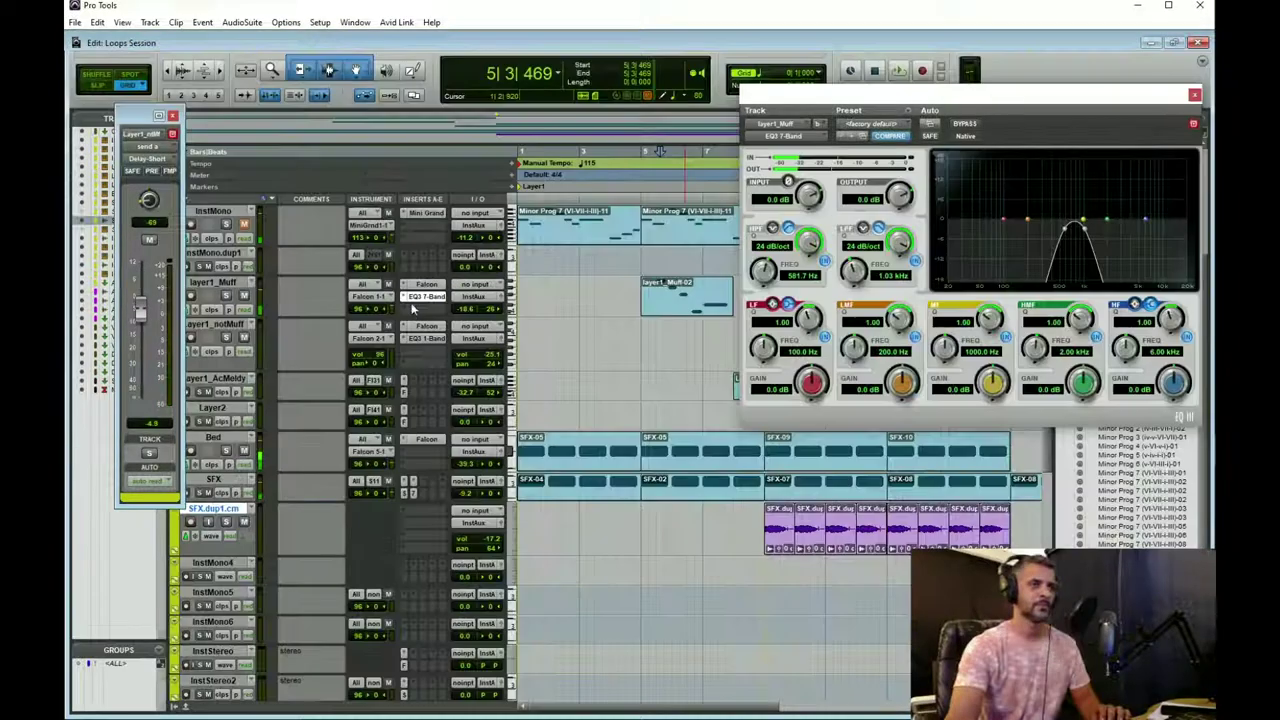
Insert an EQ3 1-Band on layer1_Muff as a 12 dB/oct high-pass at 1.07 kHz, audition it and close the plug-in.
left_click(420, 313)
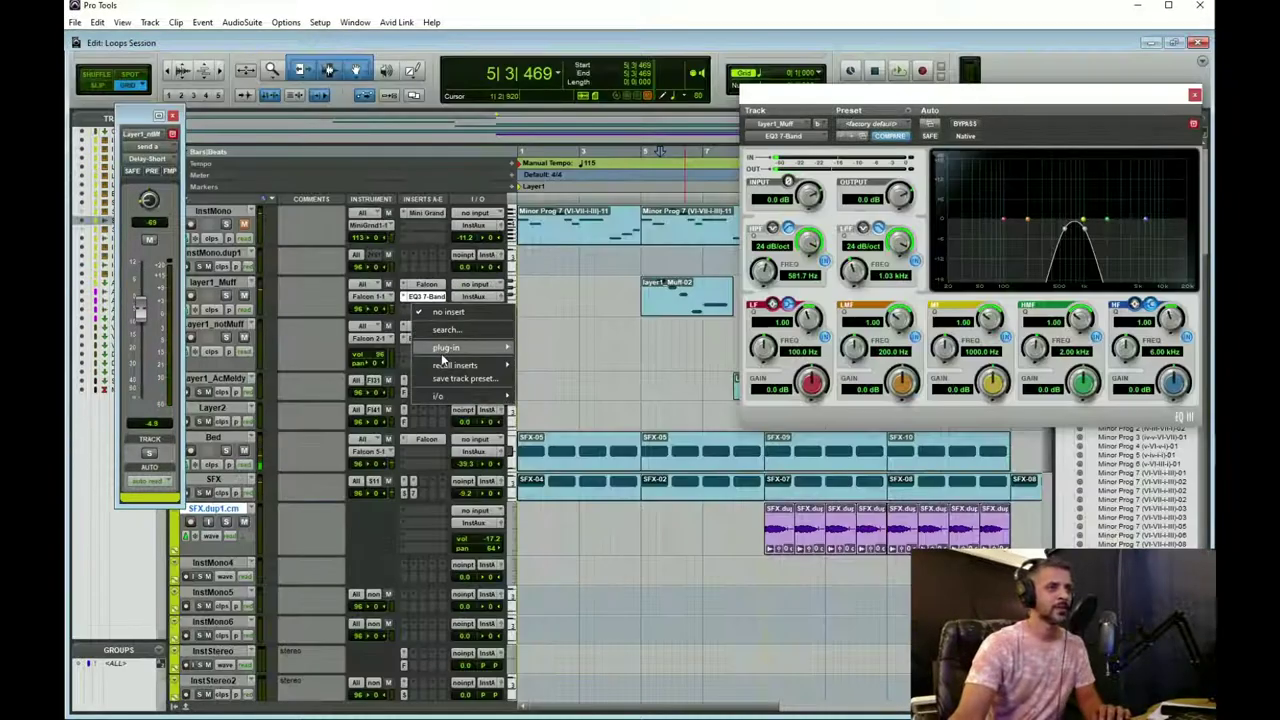
mouse_move(510, 357)
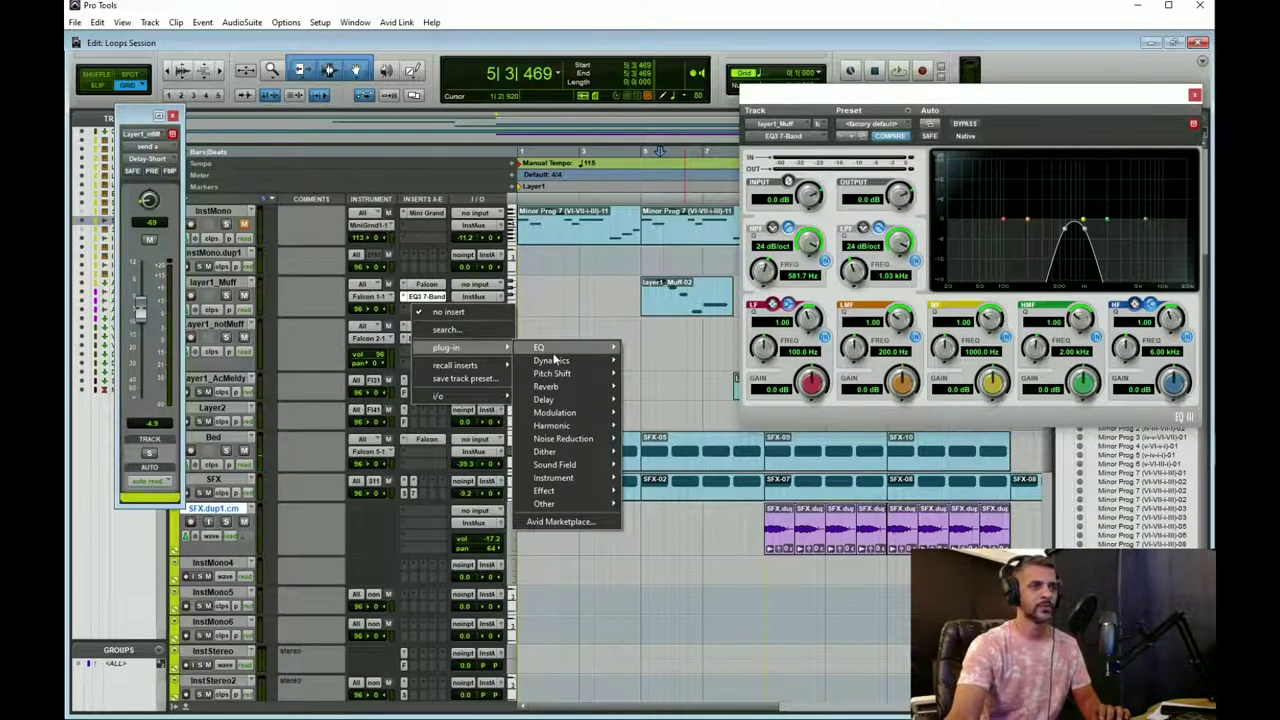
mouse_move(585, 348)
left_click(690, 374)
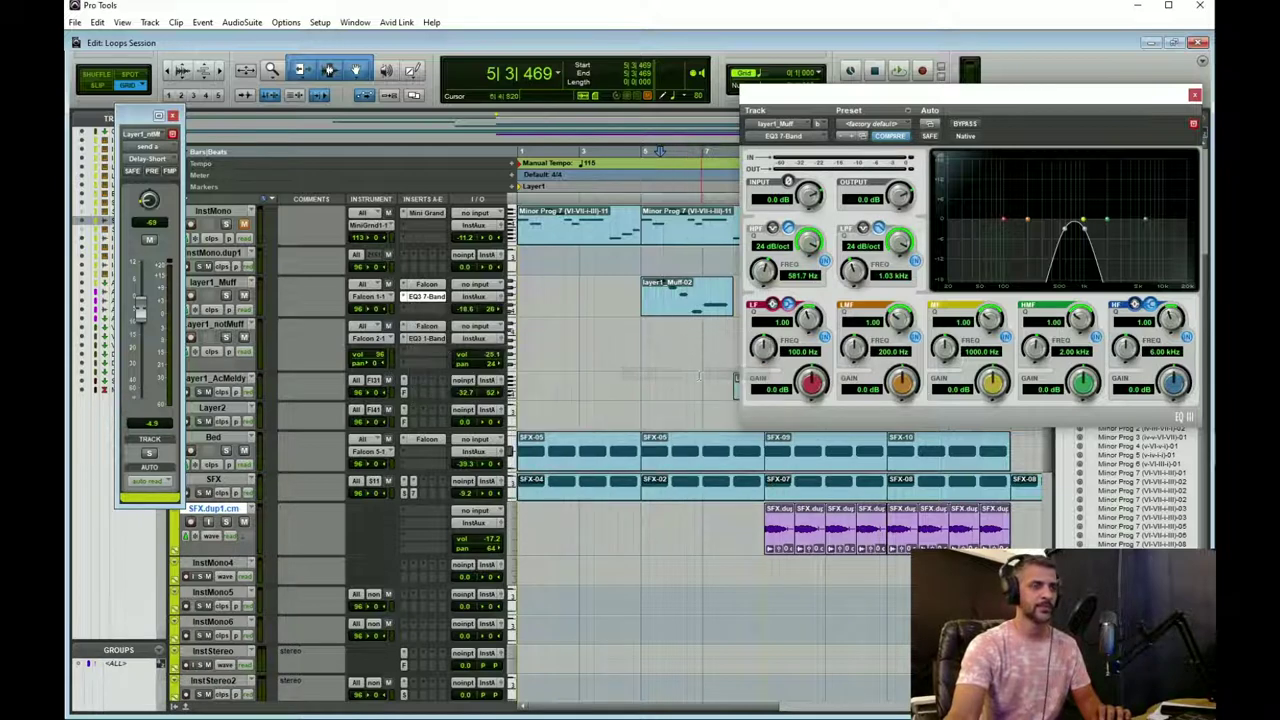
left_click_drag(853, 205, 857, 190)
key("space")
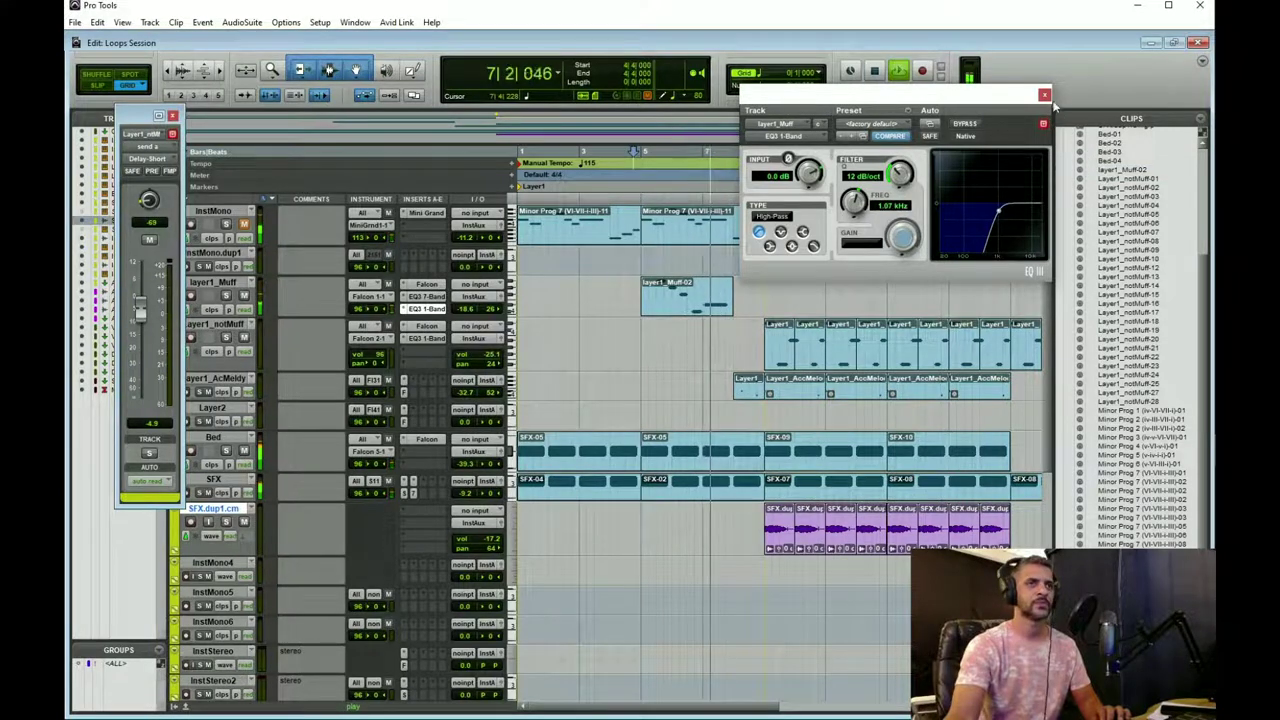
left_click(1044, 94)
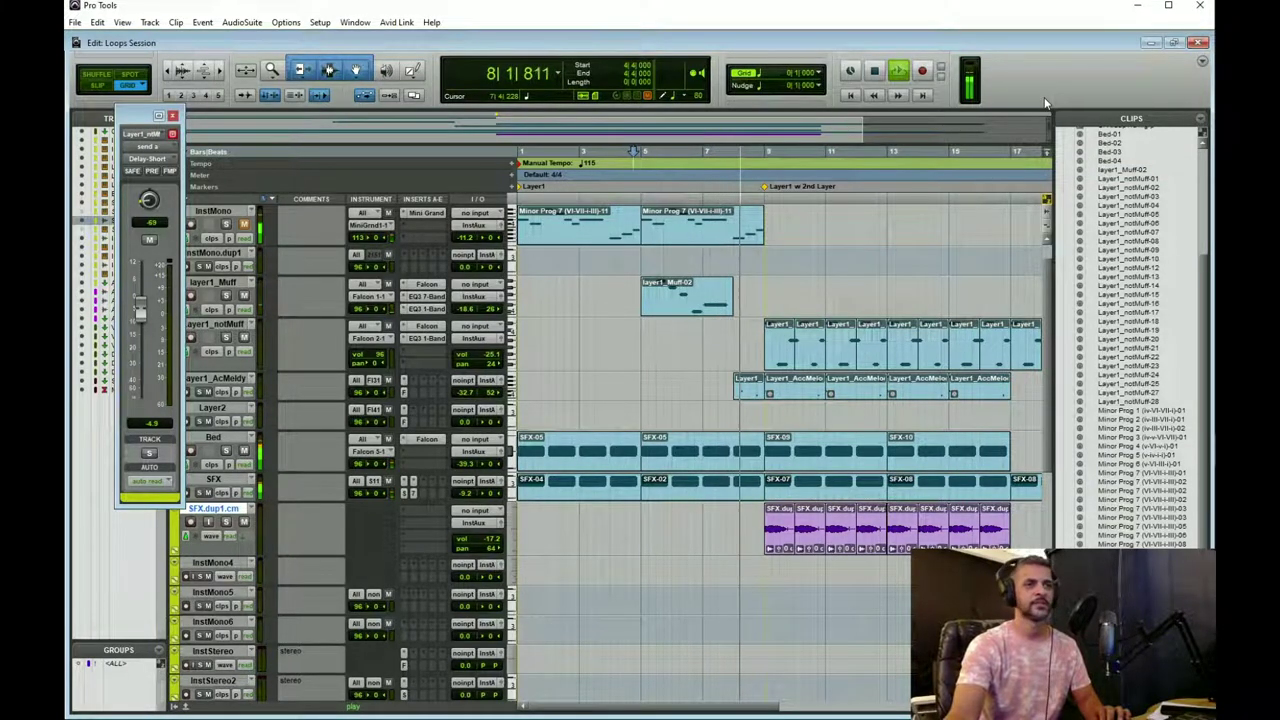
Separate the section from 10|1|000 to 11|1|000 of the SFX track's SFX-07 clip and mute it.
left_click(799, 480)
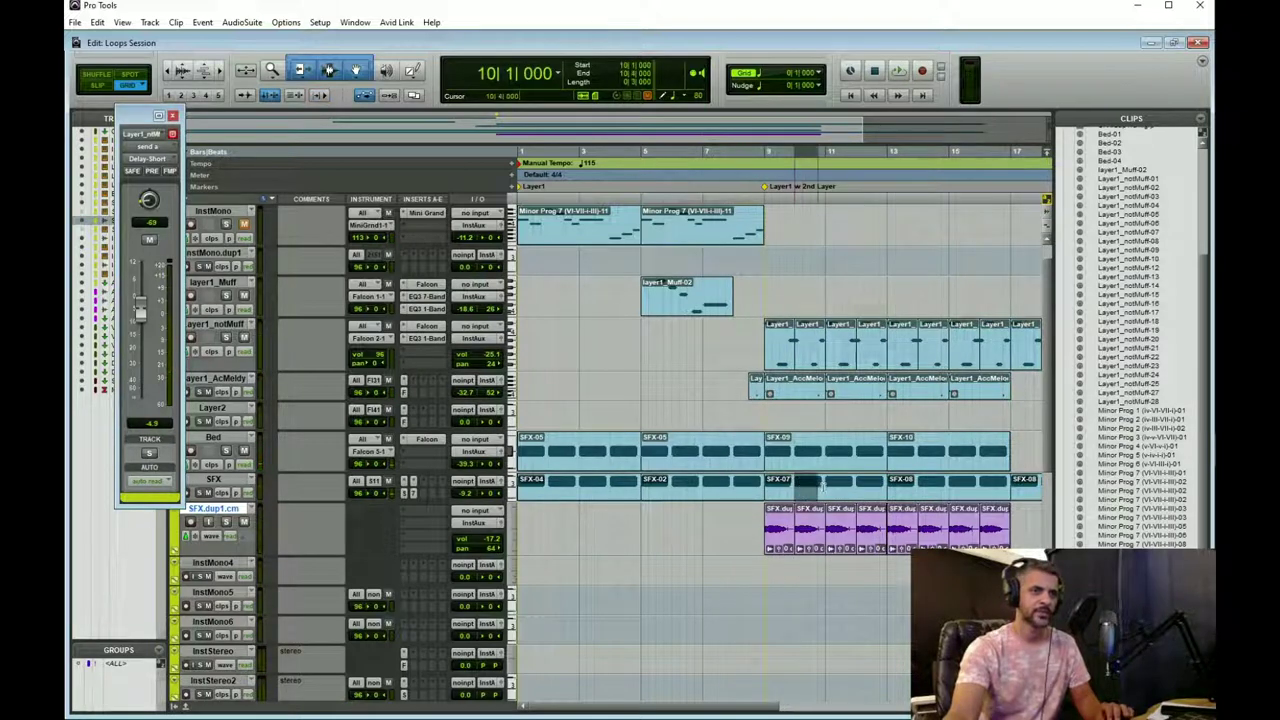
left_click_drag(821, 486, 825, 487)
key("ctrl+e")
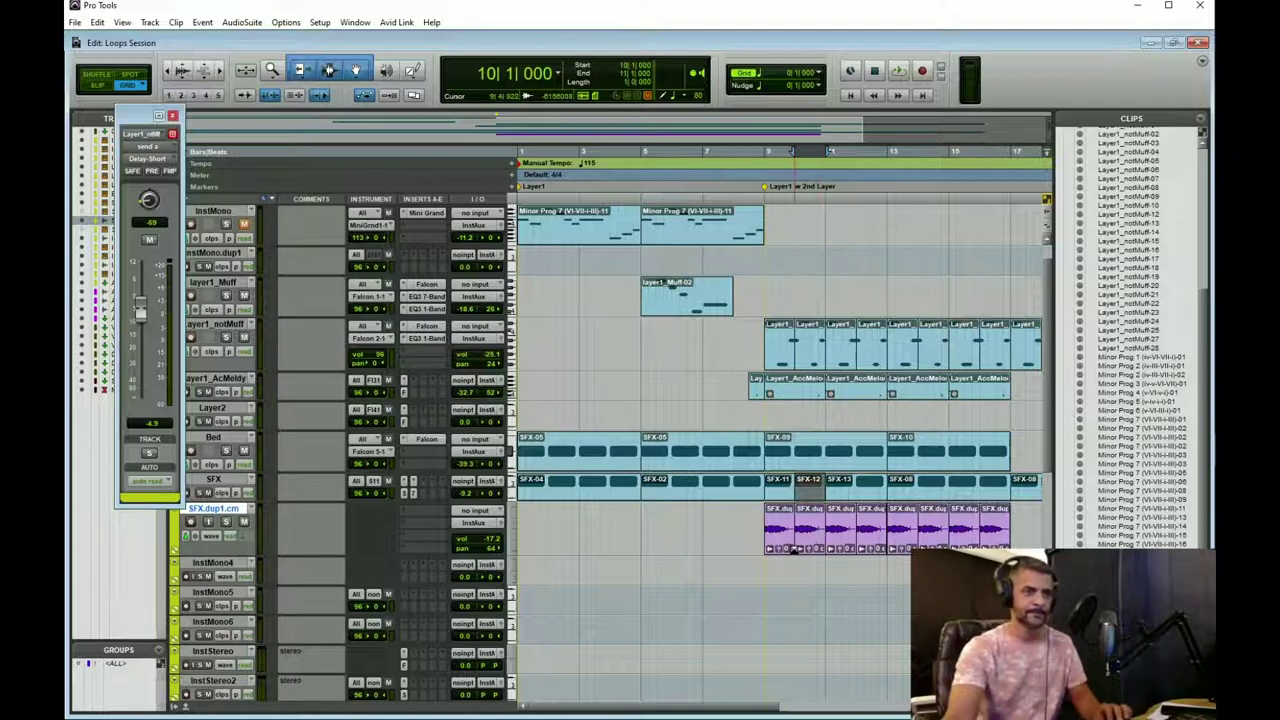
Try grouping the SFX.dup1.cm clips from 9|1|000 to 11|1|000, audition the result and undo the grouping.
left_click_drag(790, 532, 818, 532)
left_click_drag(822, 541, 825, 546)
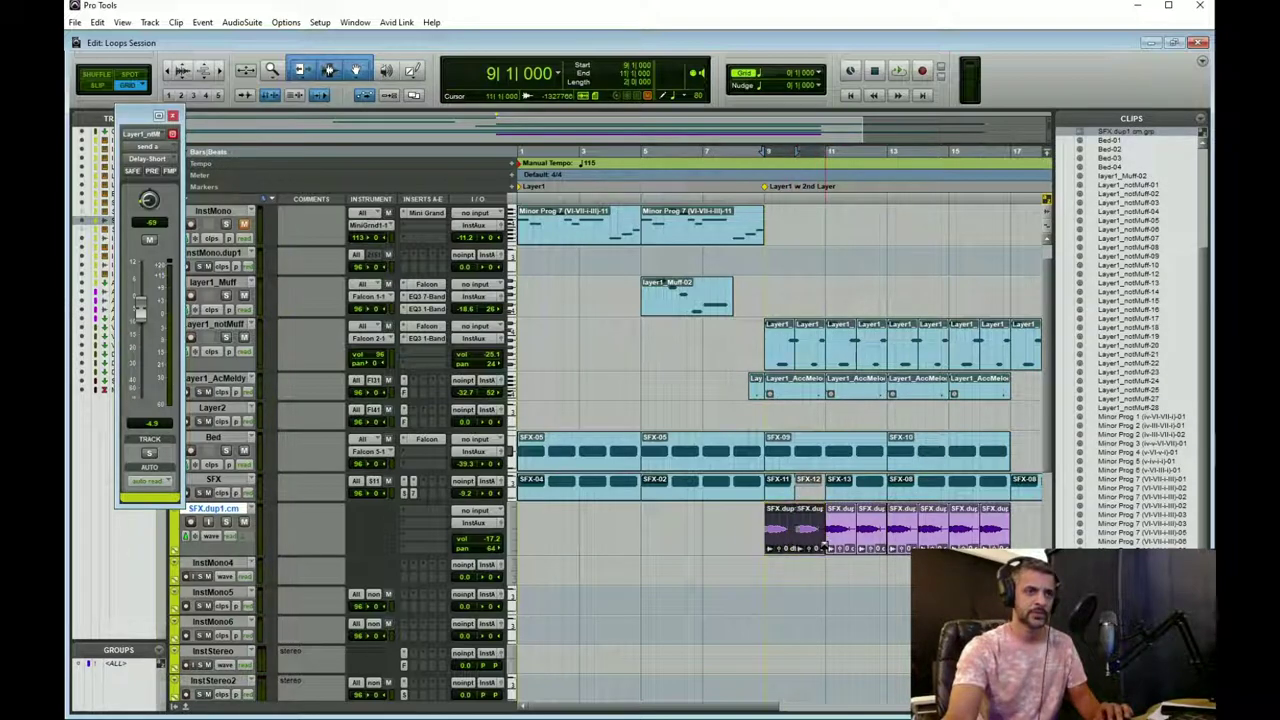
key("space")
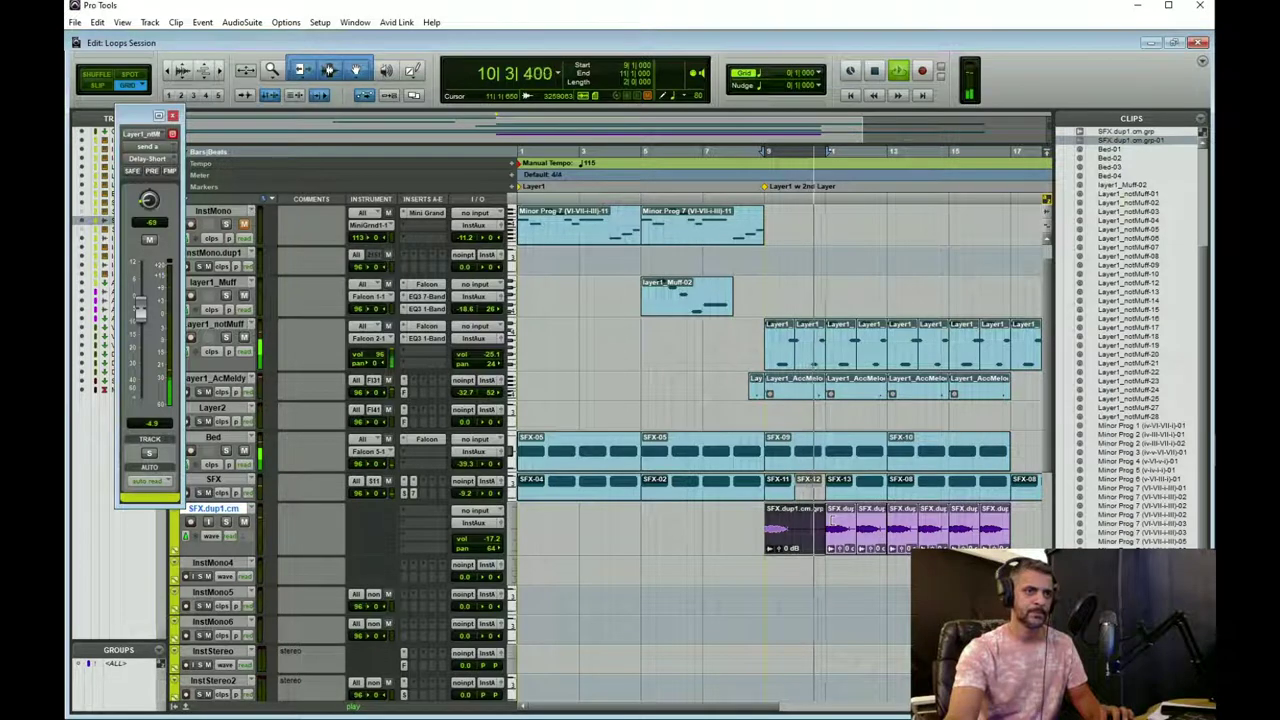
key("space")
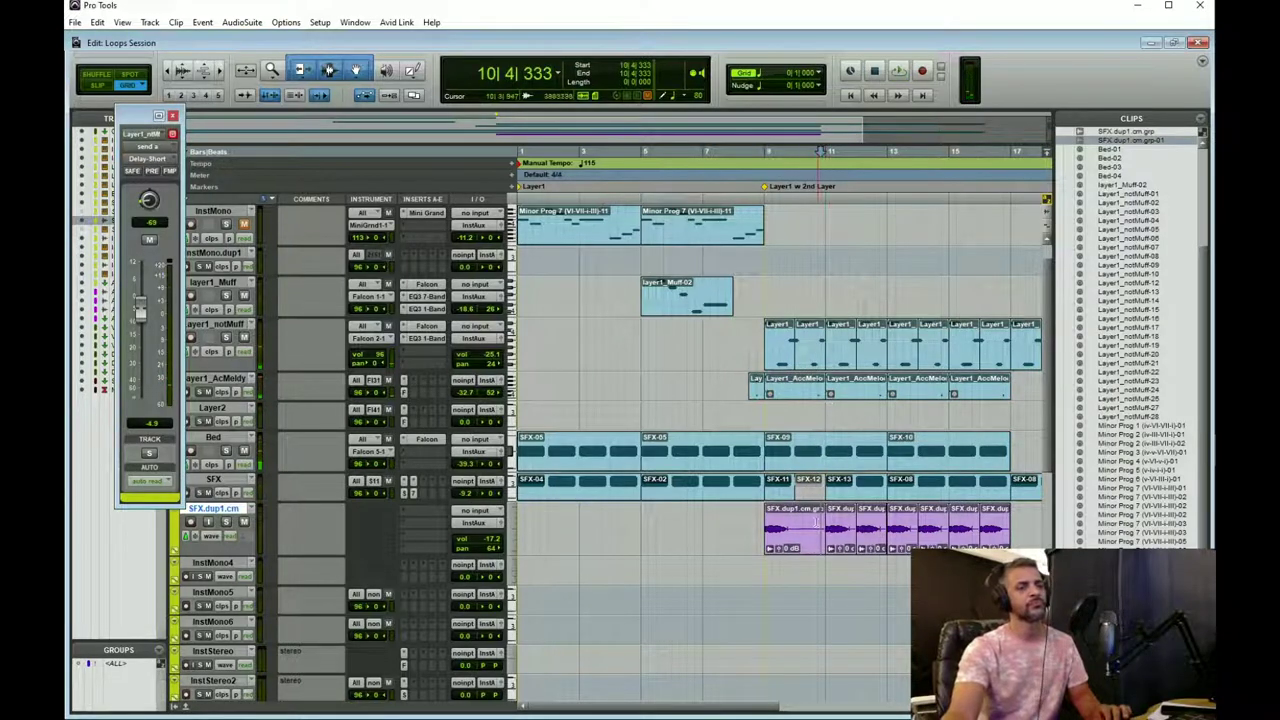
key("ctrl+z")
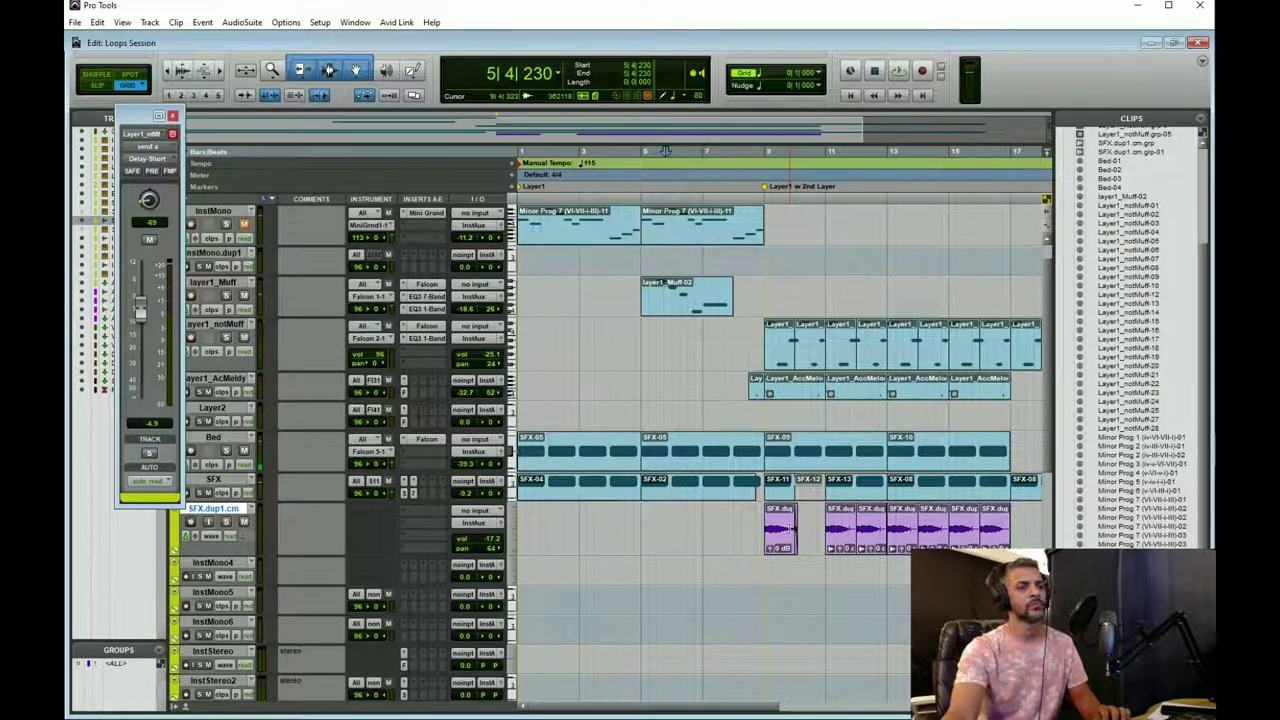
Clear the chopped clips on SFX.dup1.cm and move the last clip with its long delay tail to 9|1|000.
left_click_drag(793, 530, 996, 530)
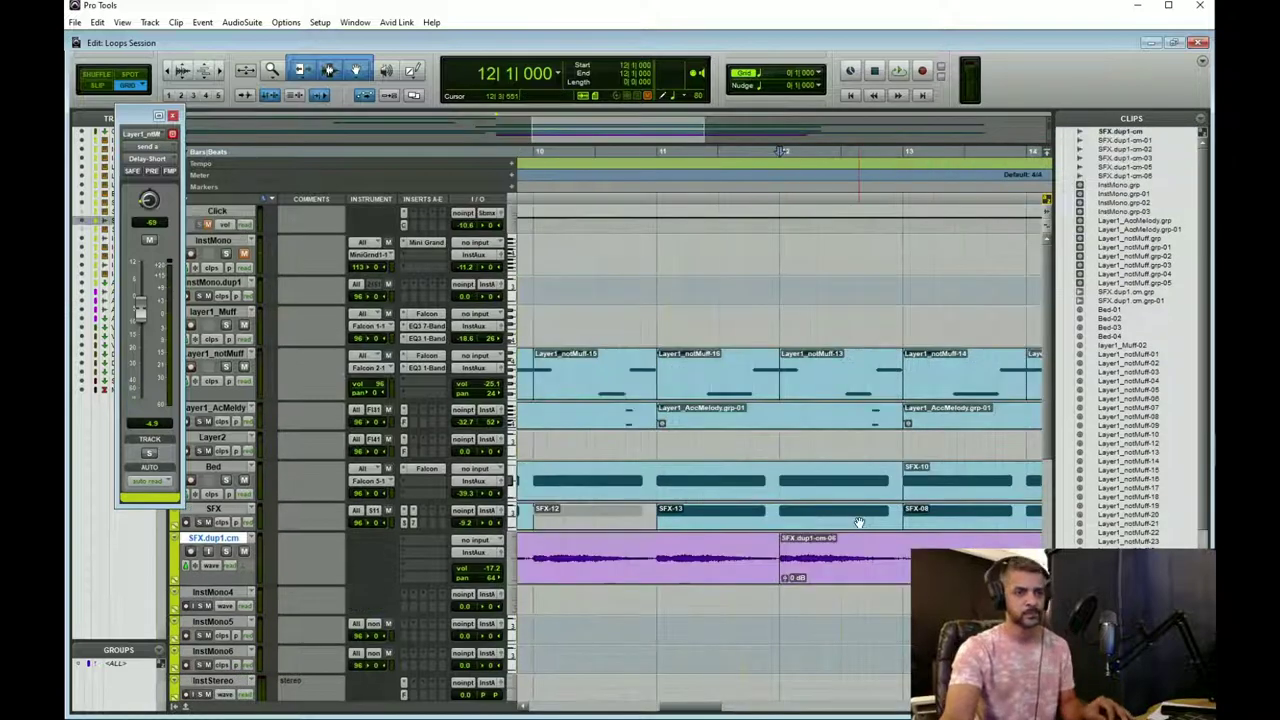
scroll(859, 523, "down", 1)
left_click_drag(847, 571, 660, 567)
left_click_drag(646, 511, 645, 507)
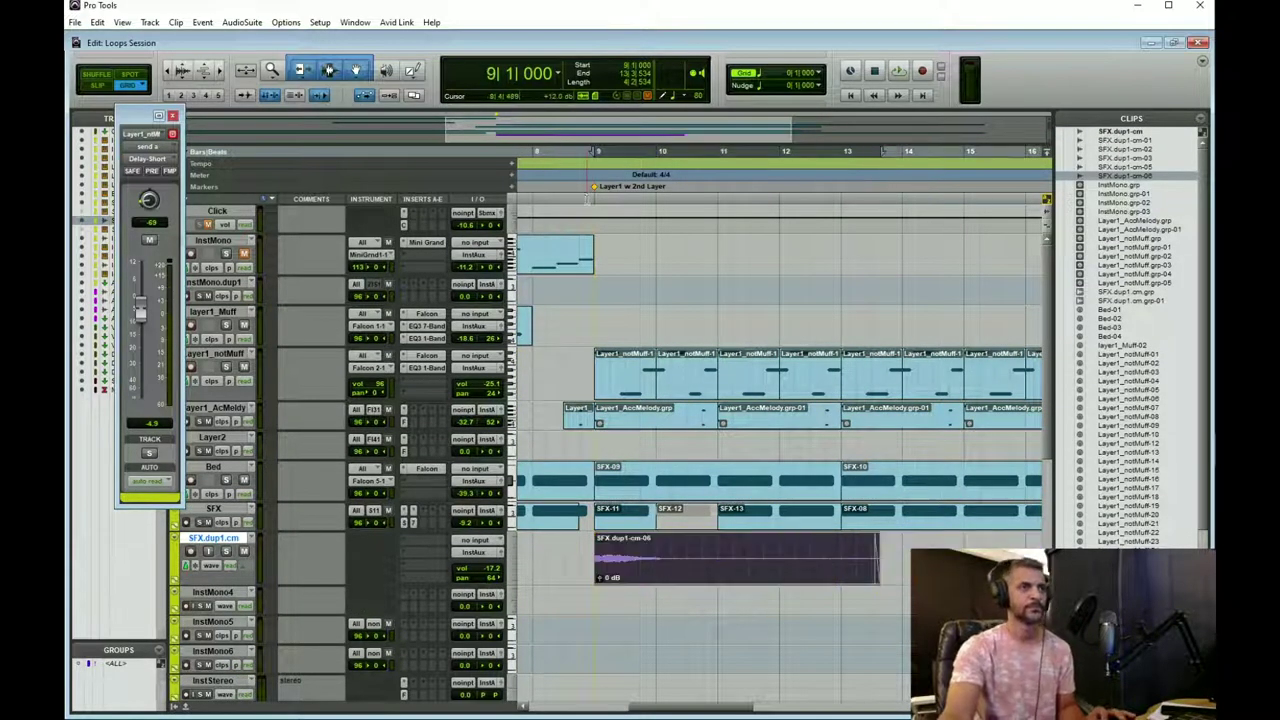
Play back from 8|4|000 and split the SFX.dup1.cm clip at 11|1|000.
left_click(586, 154)
key("space")
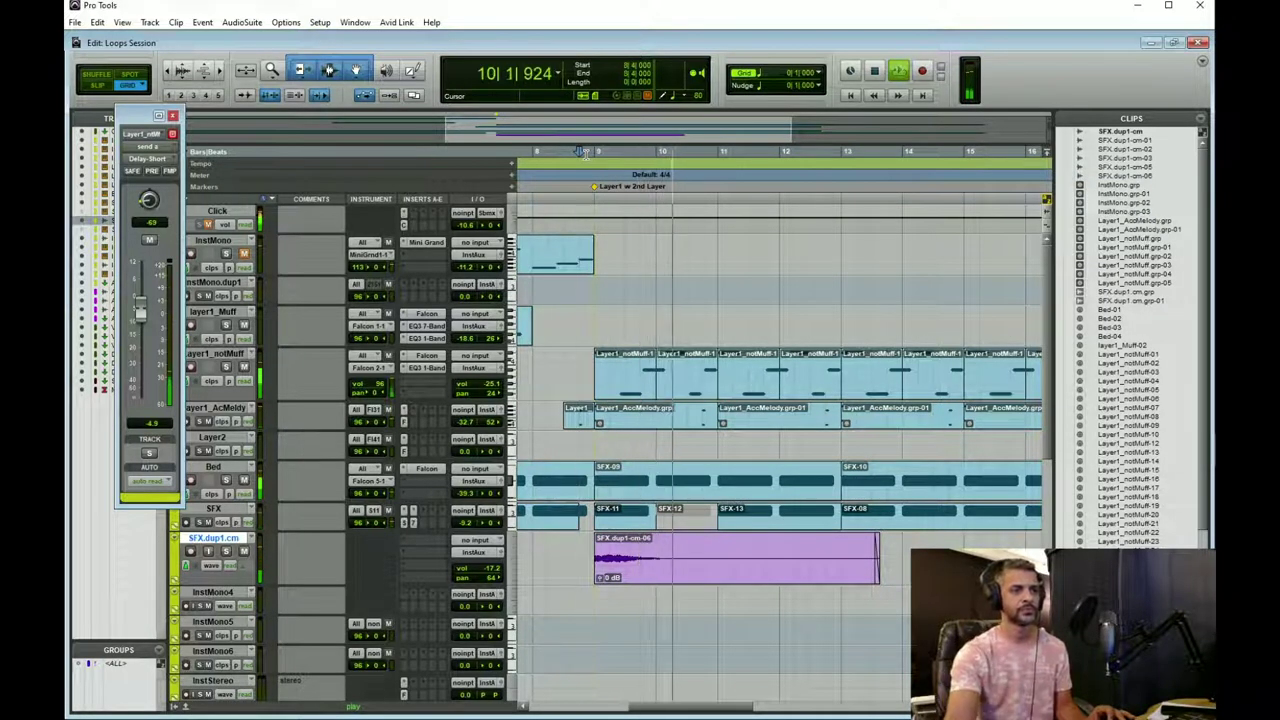
key("space")
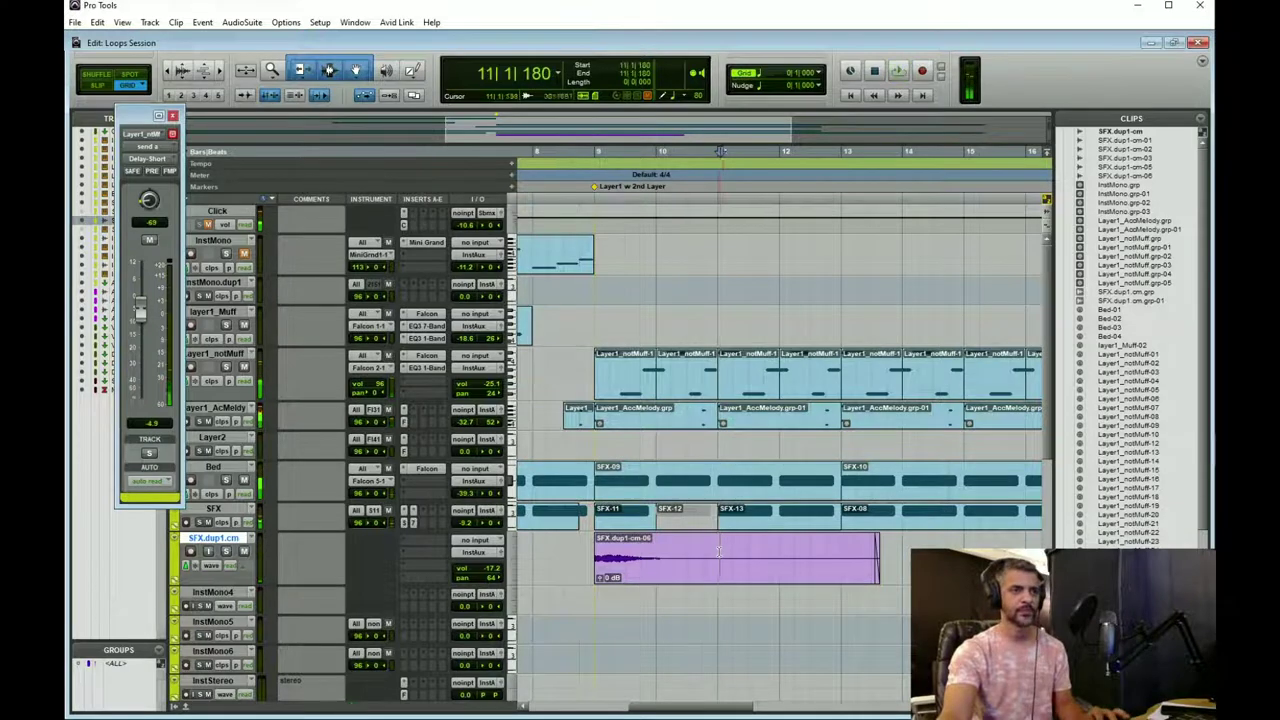
left_click(716, 550)
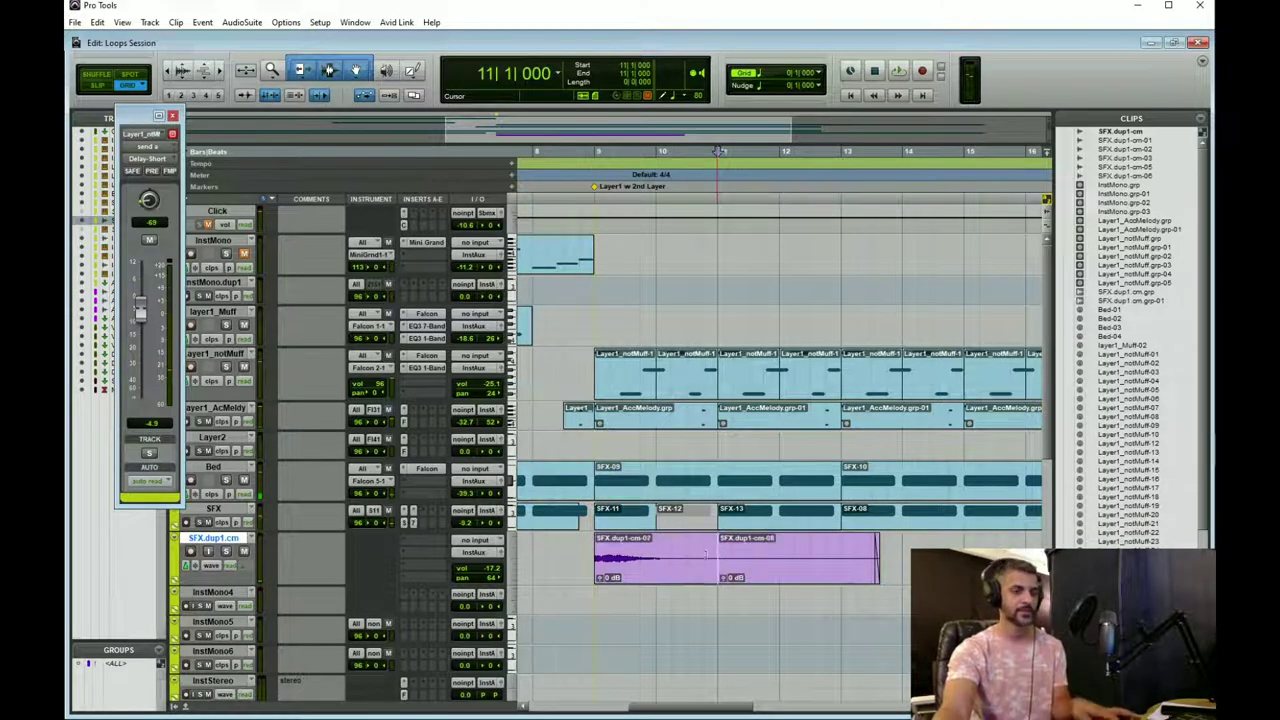
Duplicate the SFX.dup1.cm clip spanning 9|1|000 to 11|1|000 so that its copy fills 11|1|000 to 13|1|000.
key("ctrl+e")
left_click(671, 577)
key("ctrl+d")
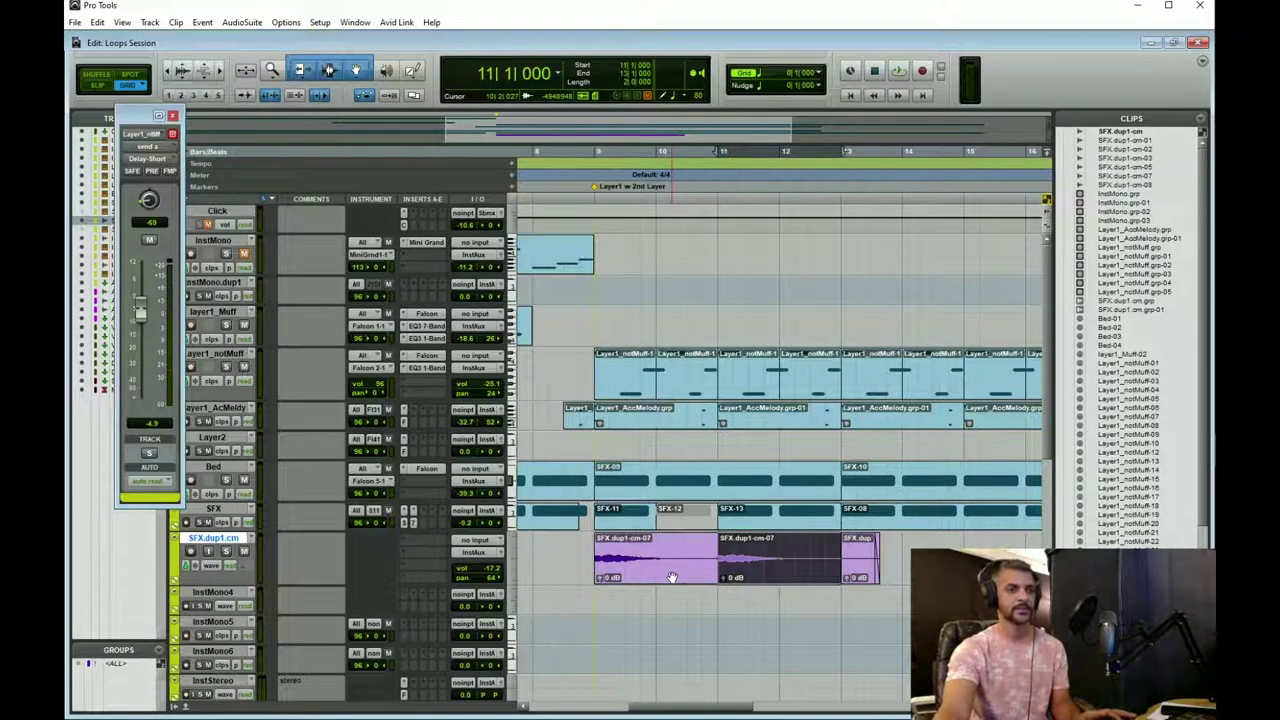
Select the SFX track's alternating active and muted clips from 9|1|000 to 13|1|000 and duplicate them twice, filling up to 21|1|000.
left_click(643, 526)
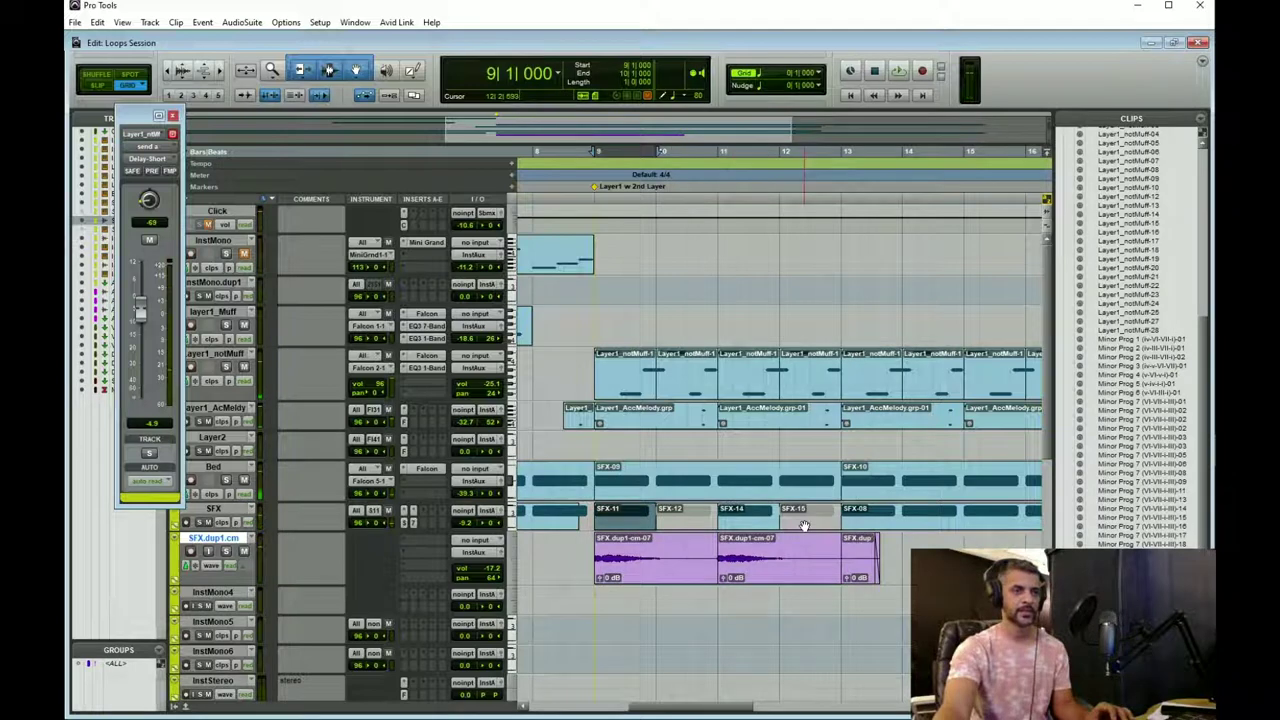
left_click(804, 526, "shift")
key("r")
key("r")
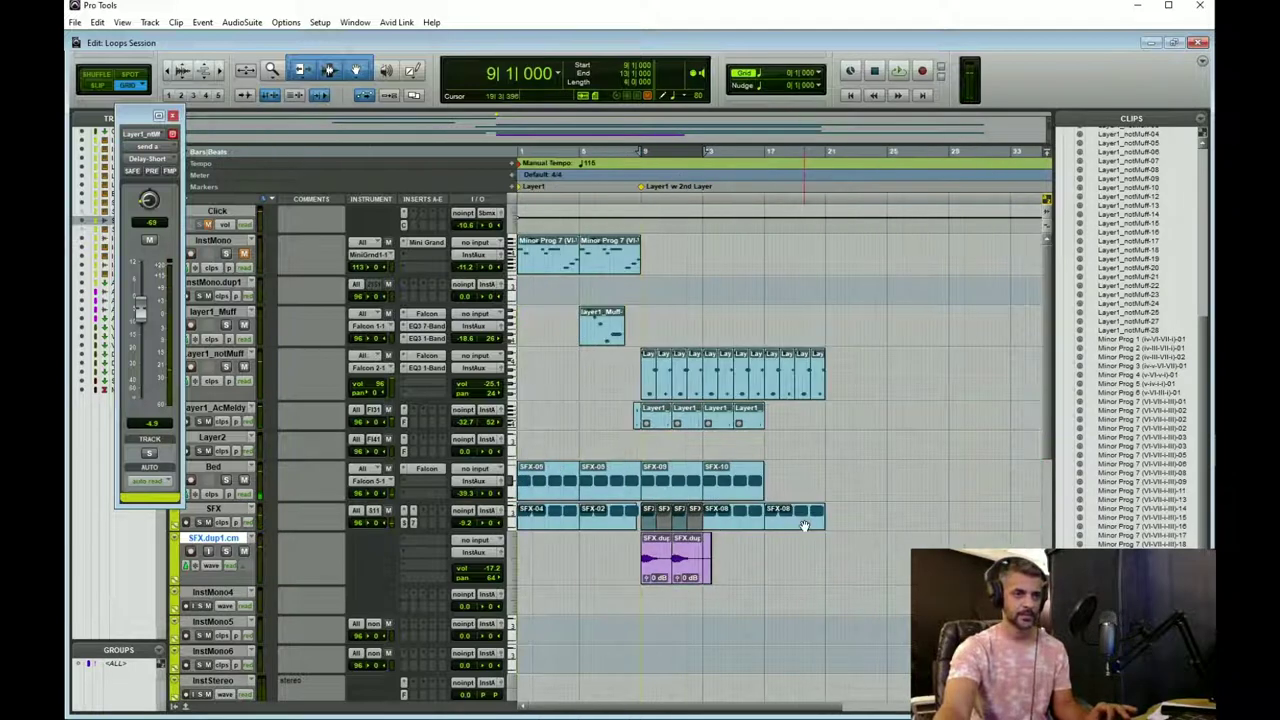
key("ctrl+d")
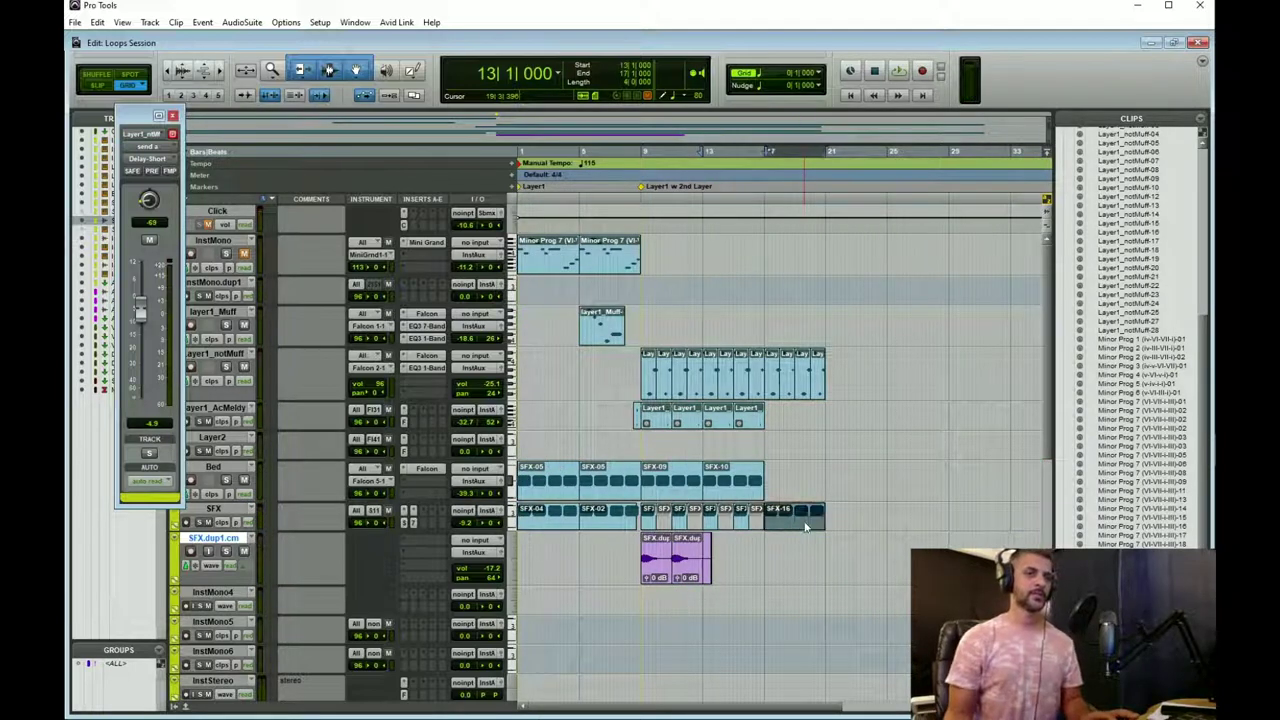
key("ctrl+d")
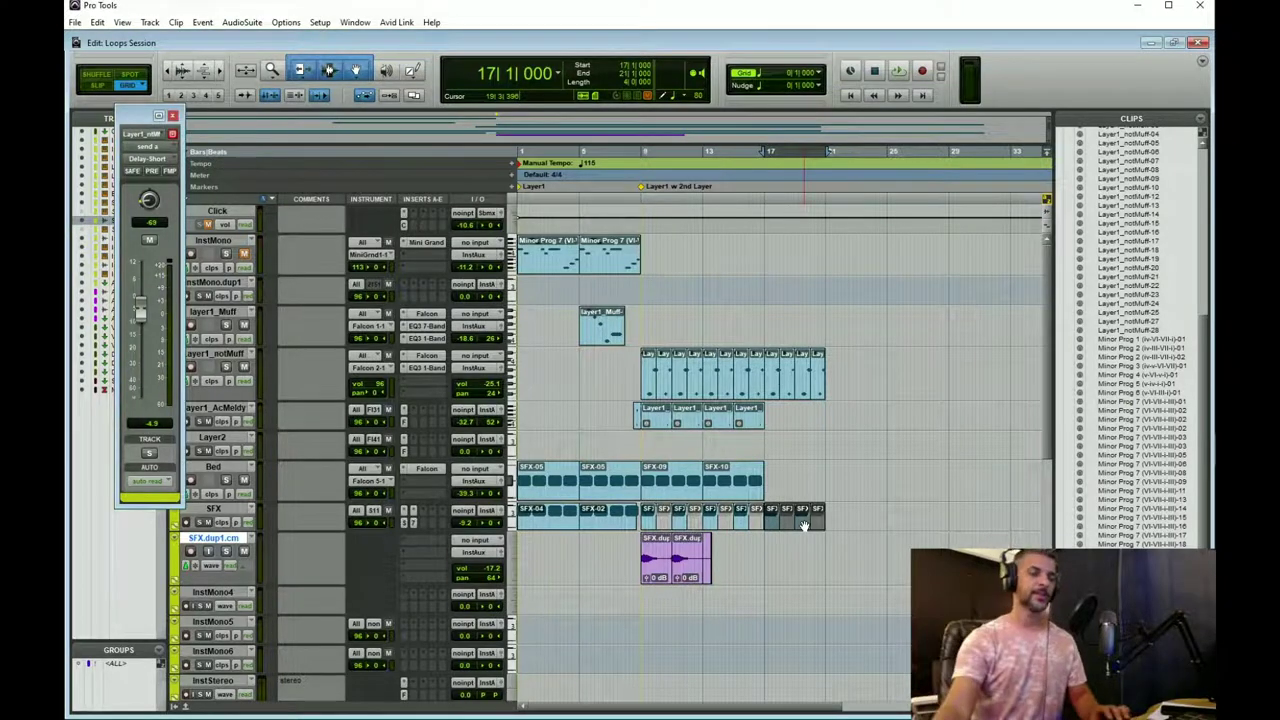
Play the arrangement from 7|3|000 and extend the repeated SFX.dup1.cm clips to 17|1|000.
left_click(618, 152)
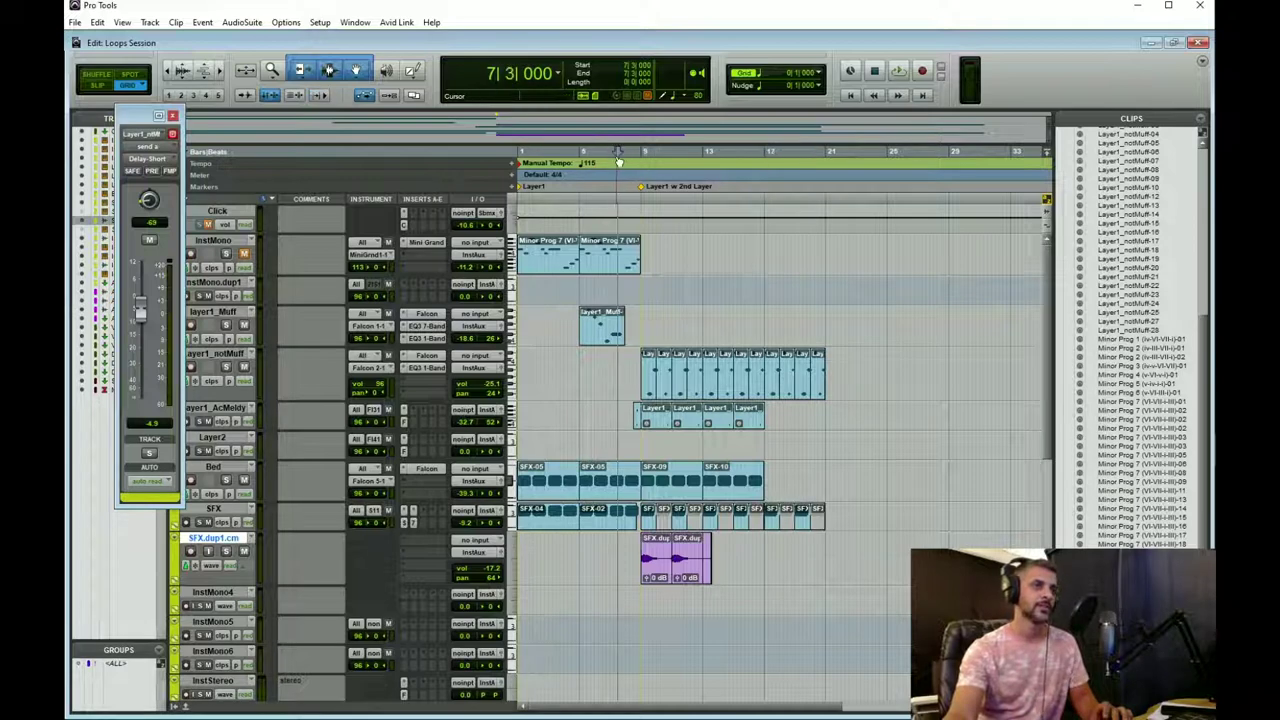
key("space")
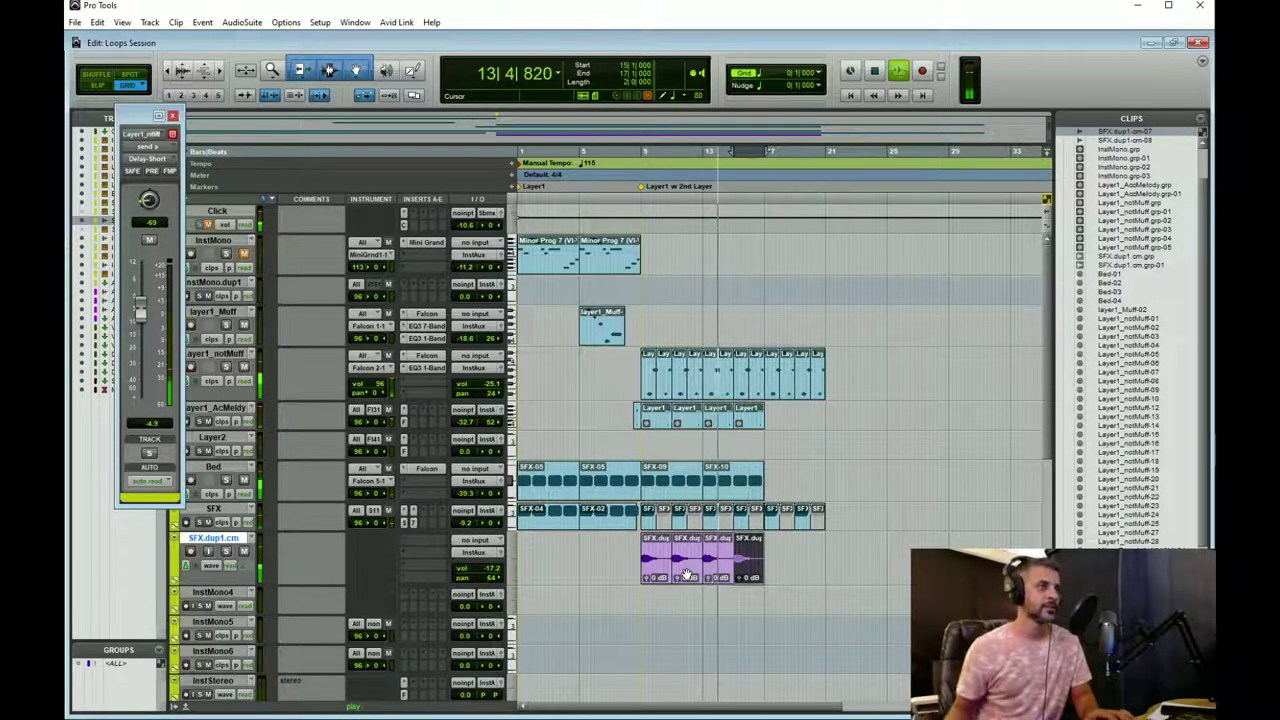
key("space")
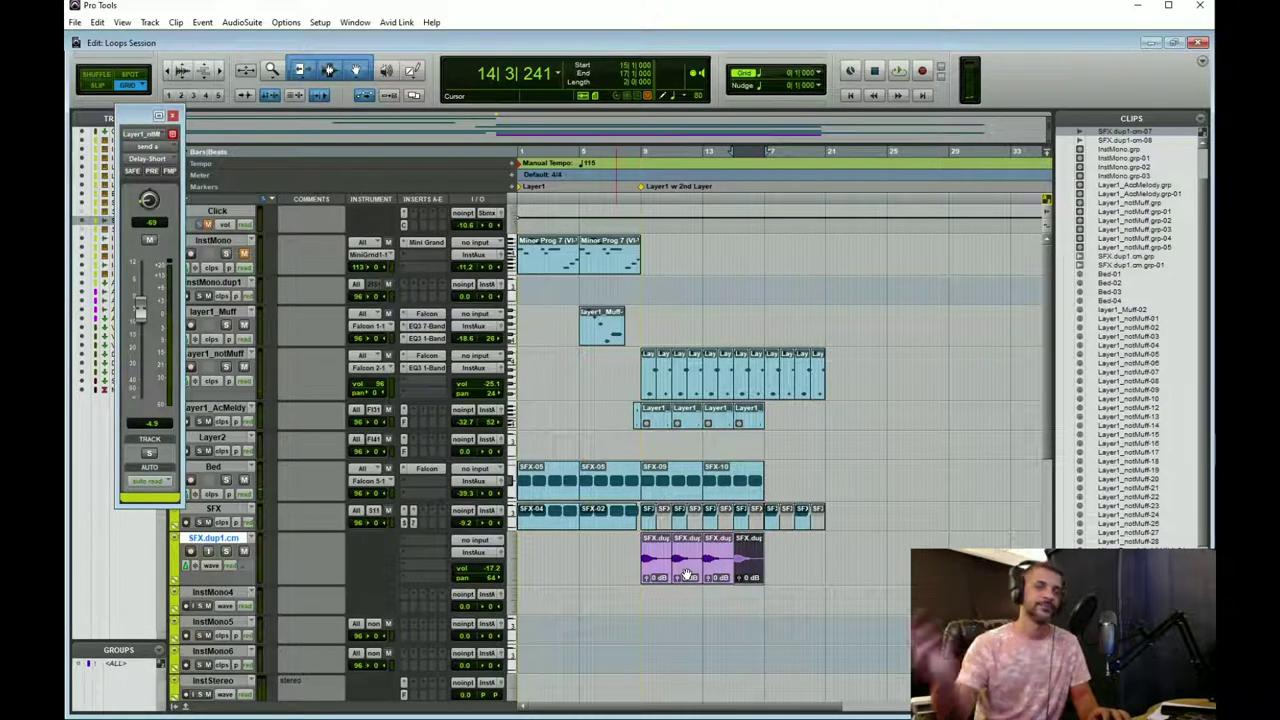
Add a stereo Verb-Large send to the Layer1_notMuff track and set its send level to 0.0 dB.
left_click(627, 151)
key("ctrl+equal")
left_click(442, 158)
mouse_move(470, 216)
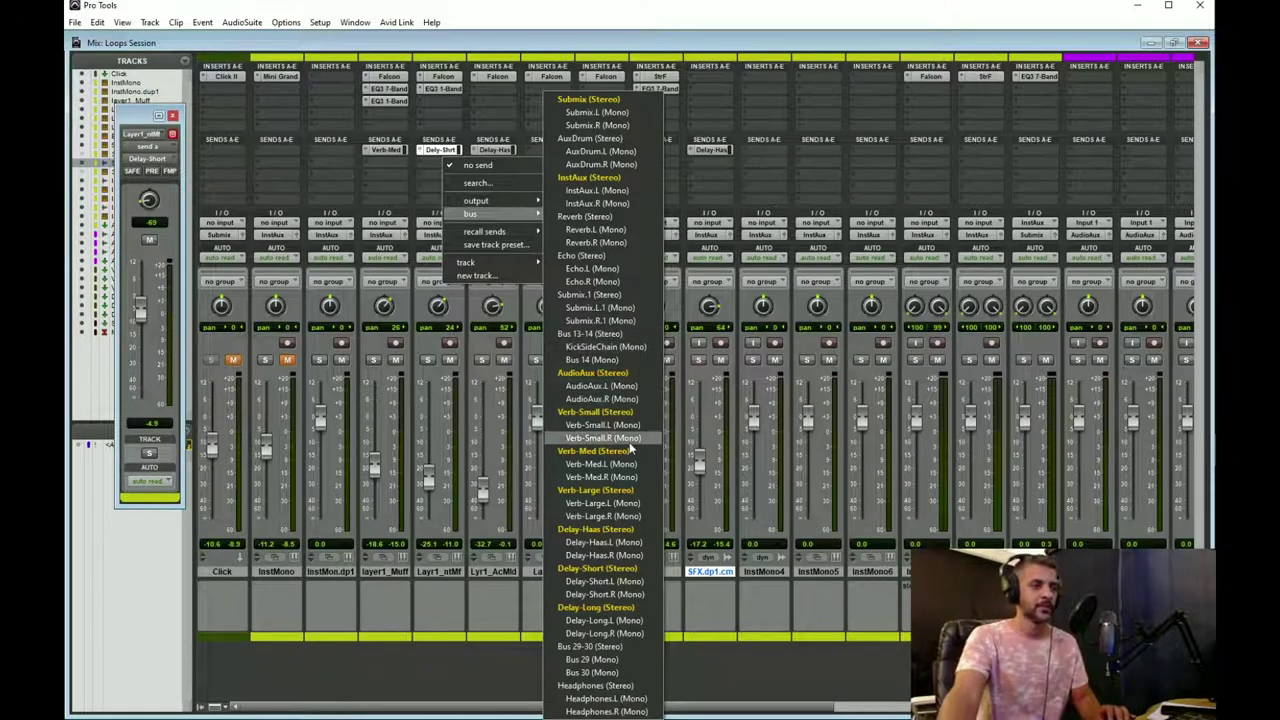
left_click(625, 490)
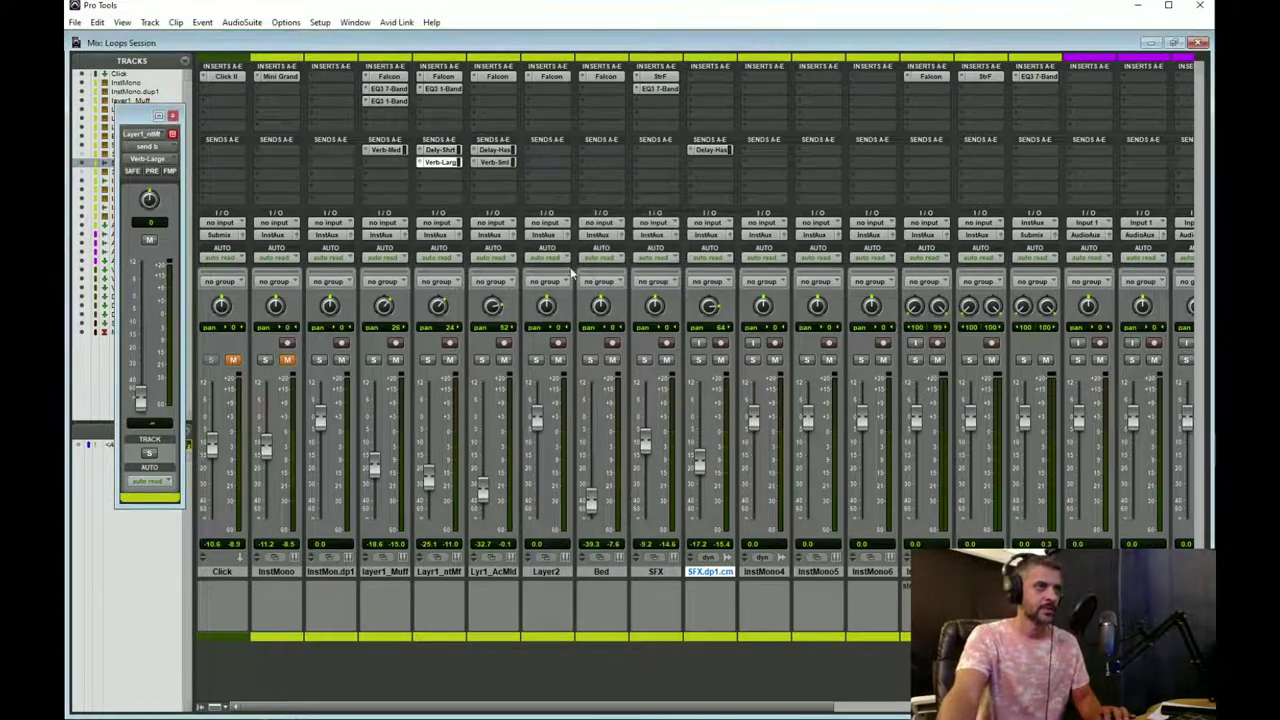
left_click(141, 401, "alt")
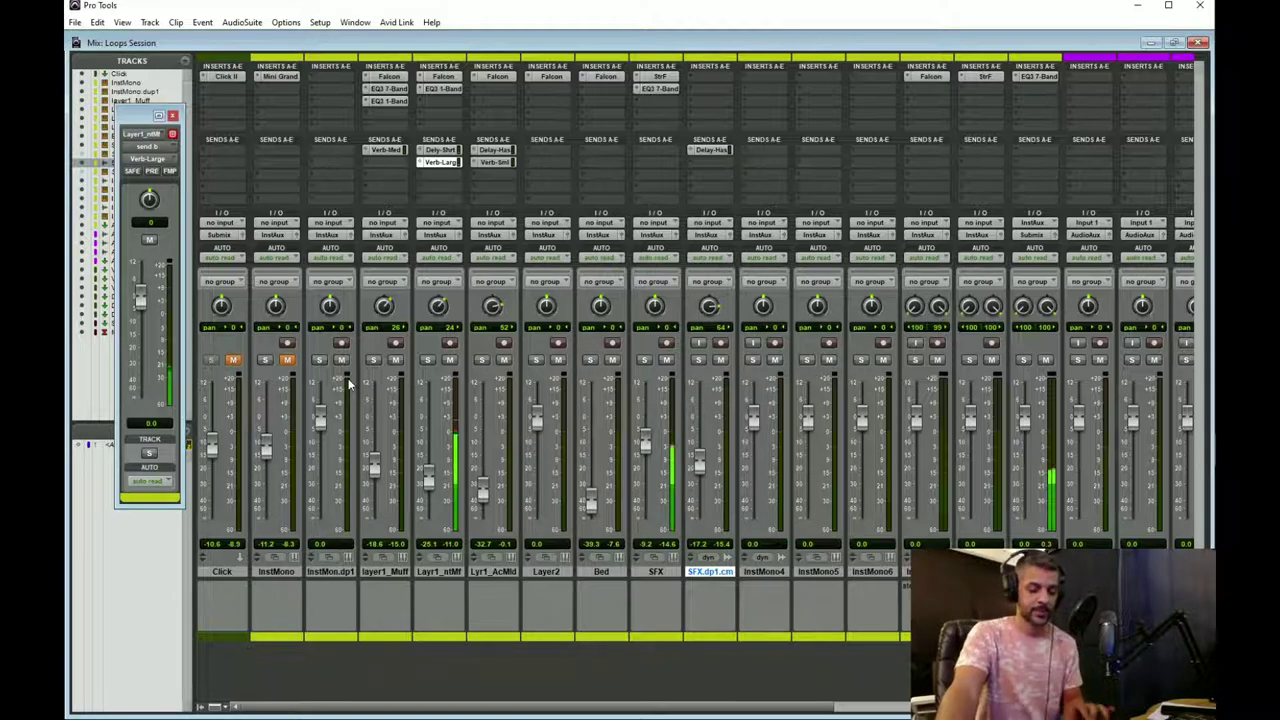
Stop playback in the Edit window and select the range from 19|3|000 to 25|1|000 across all tracks.
key("ctrl+equal")
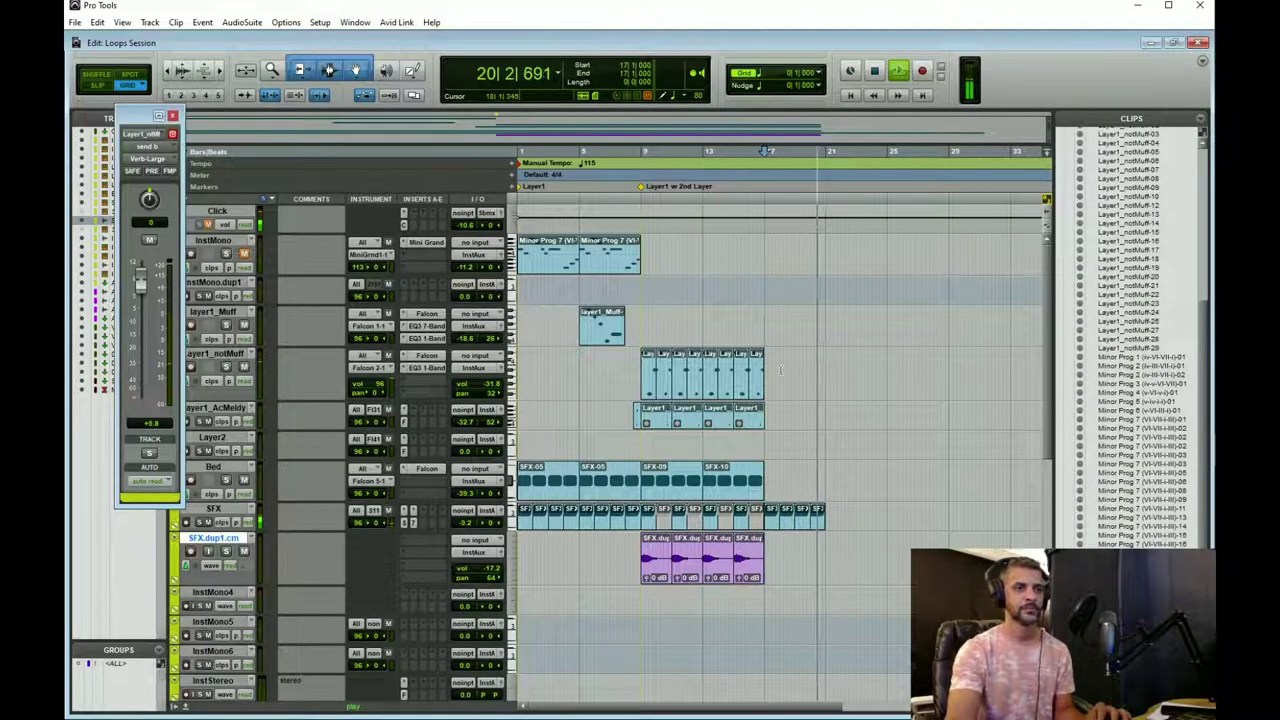
key("space")
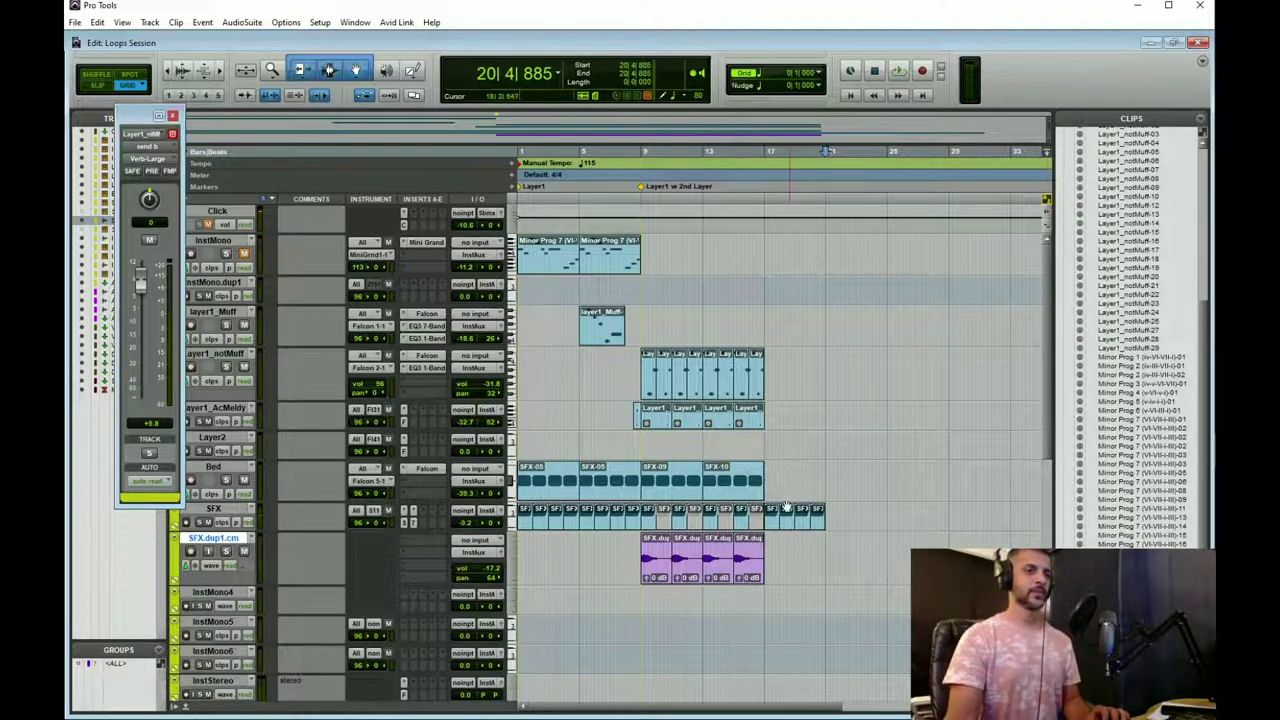
left_click(827, 200)
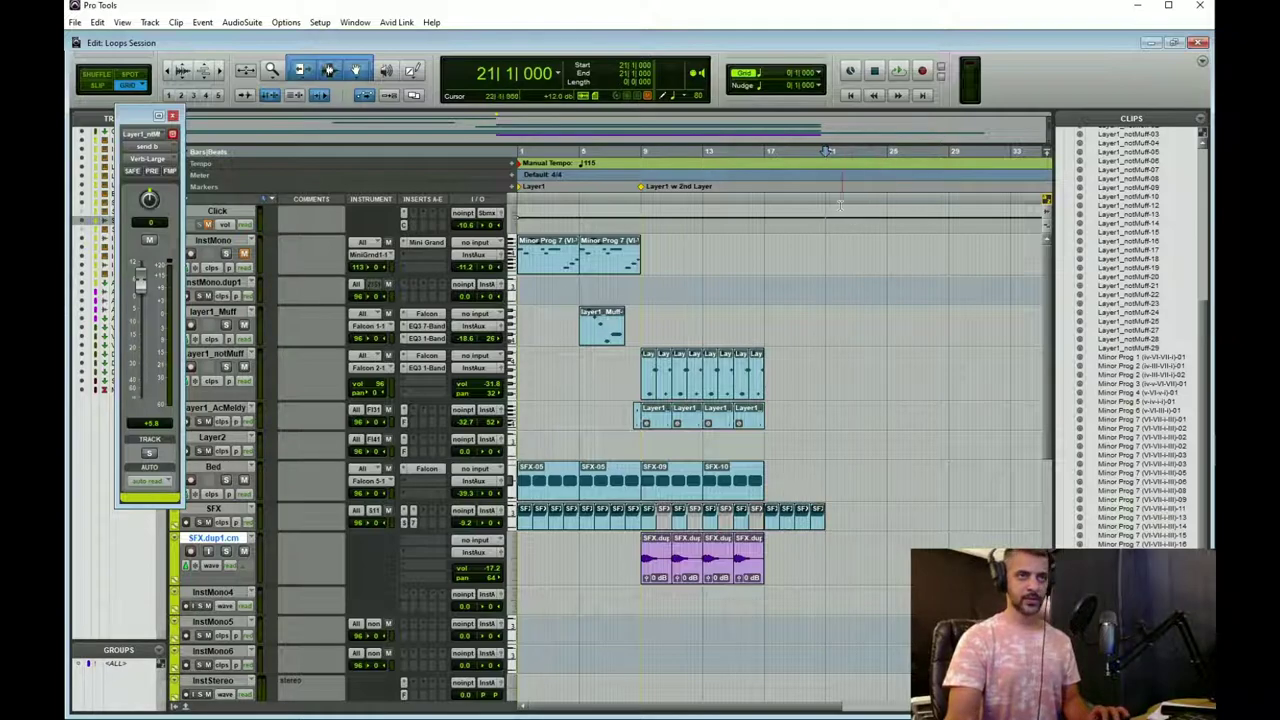
left_click_drag(889, 200, 795, 200)
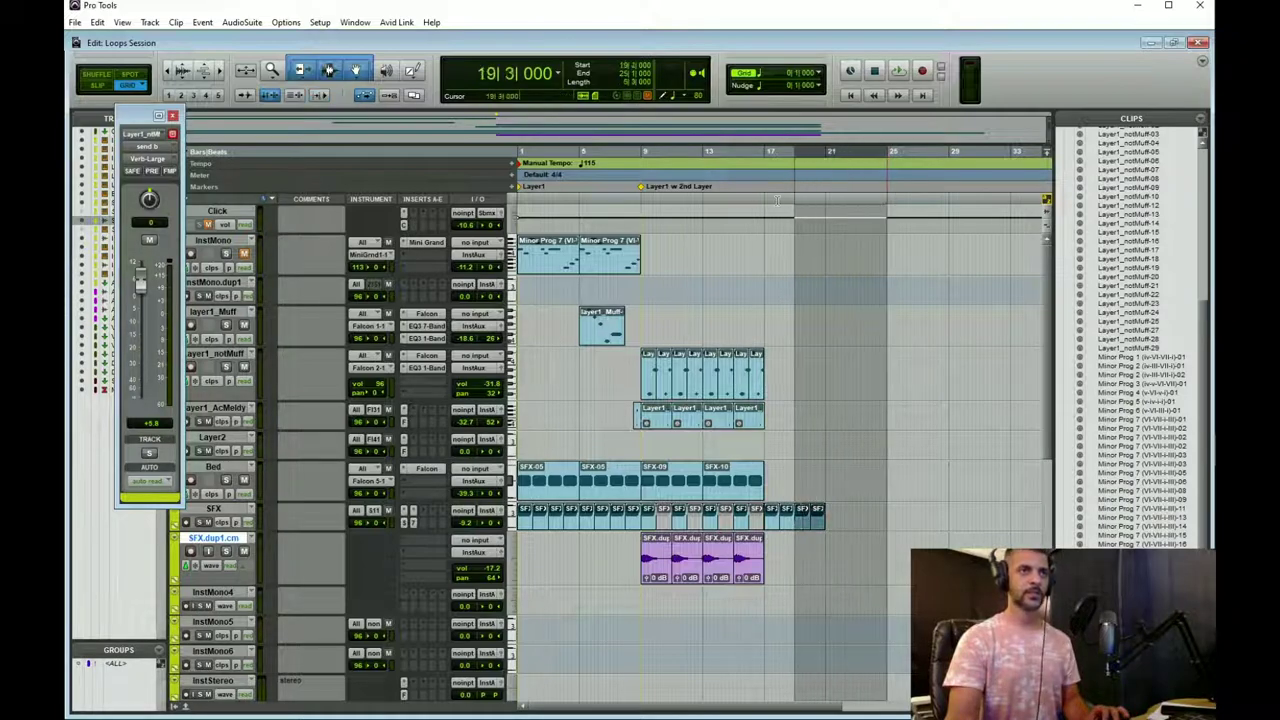
Open Blue Cat's FreqAnalyst on the Master track, reposition its window and examine the mix's frequency spectrum during playback.
left_click(1098, 77)
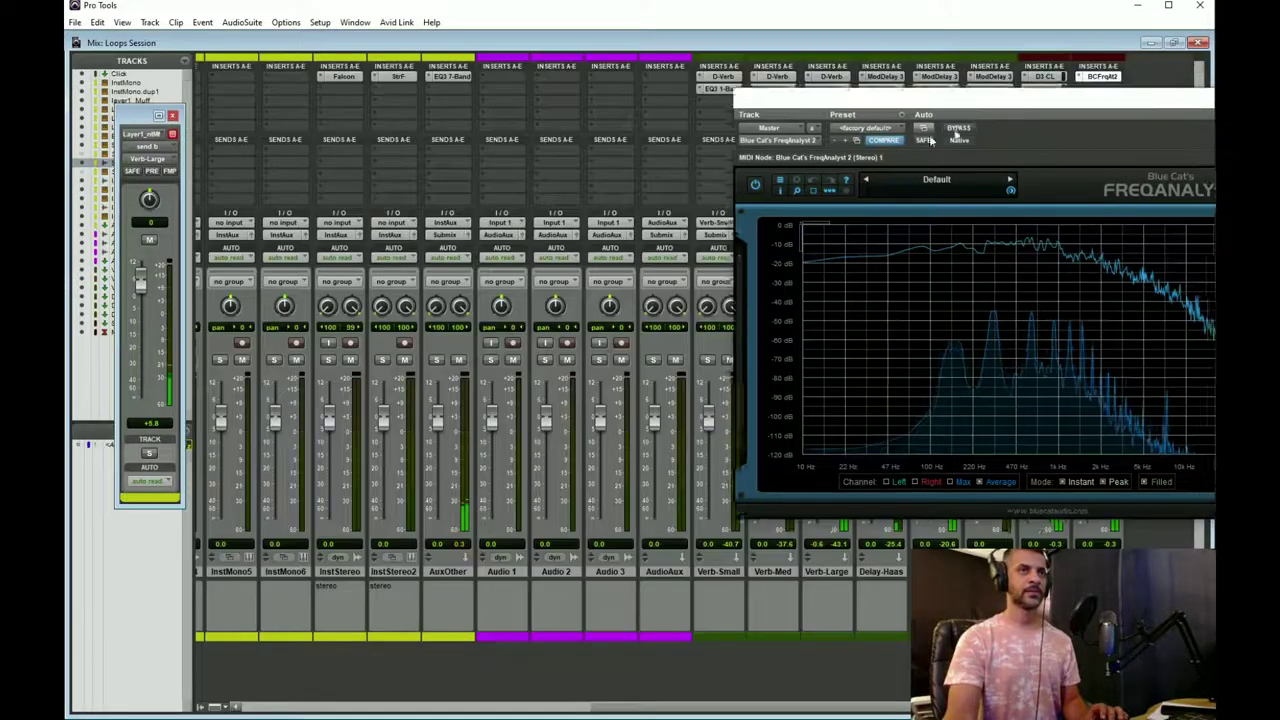
left_click_drag(826, 129, 757, 143)
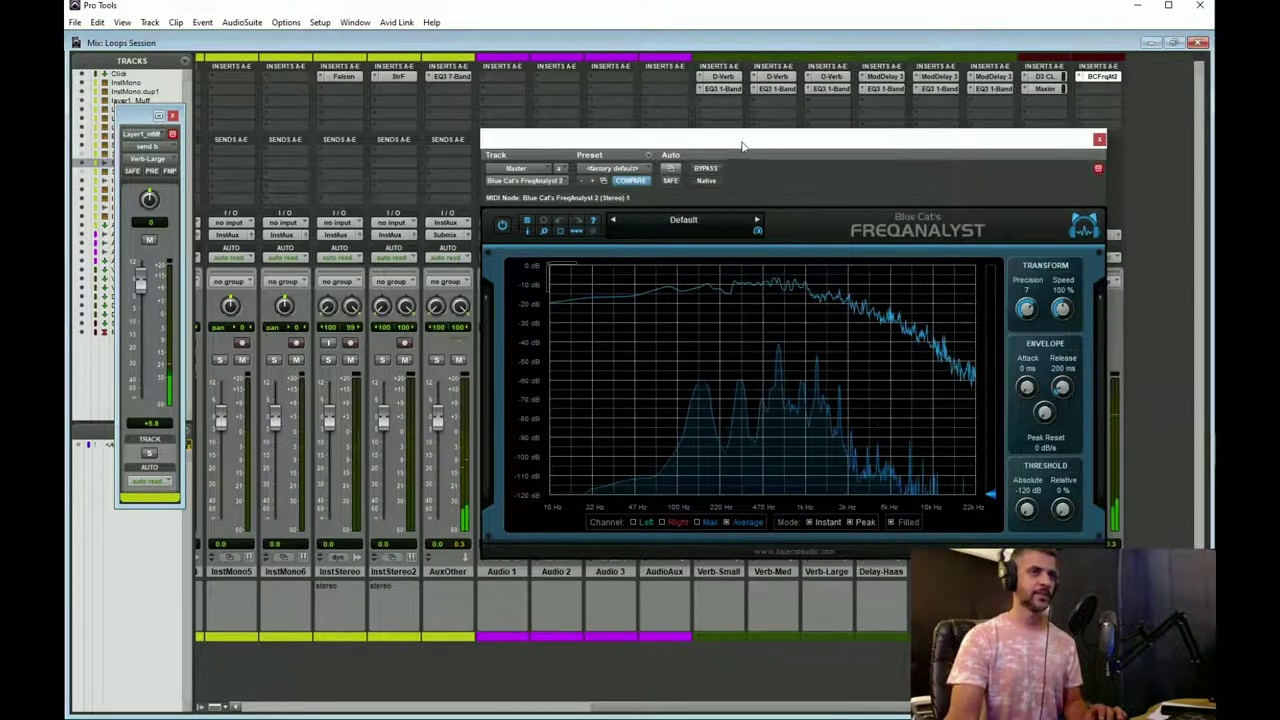
left_click_drag(743, 143, 670, 131)
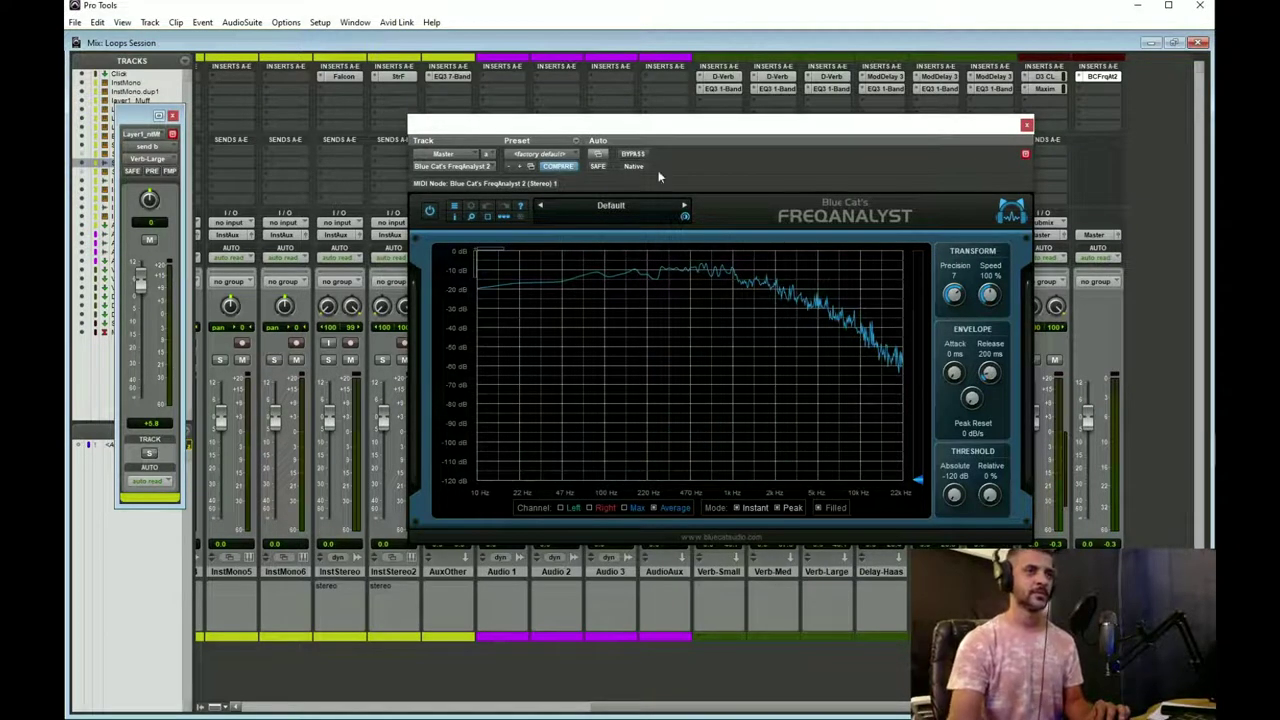
left_click_drag(668, 130, 590, 116)
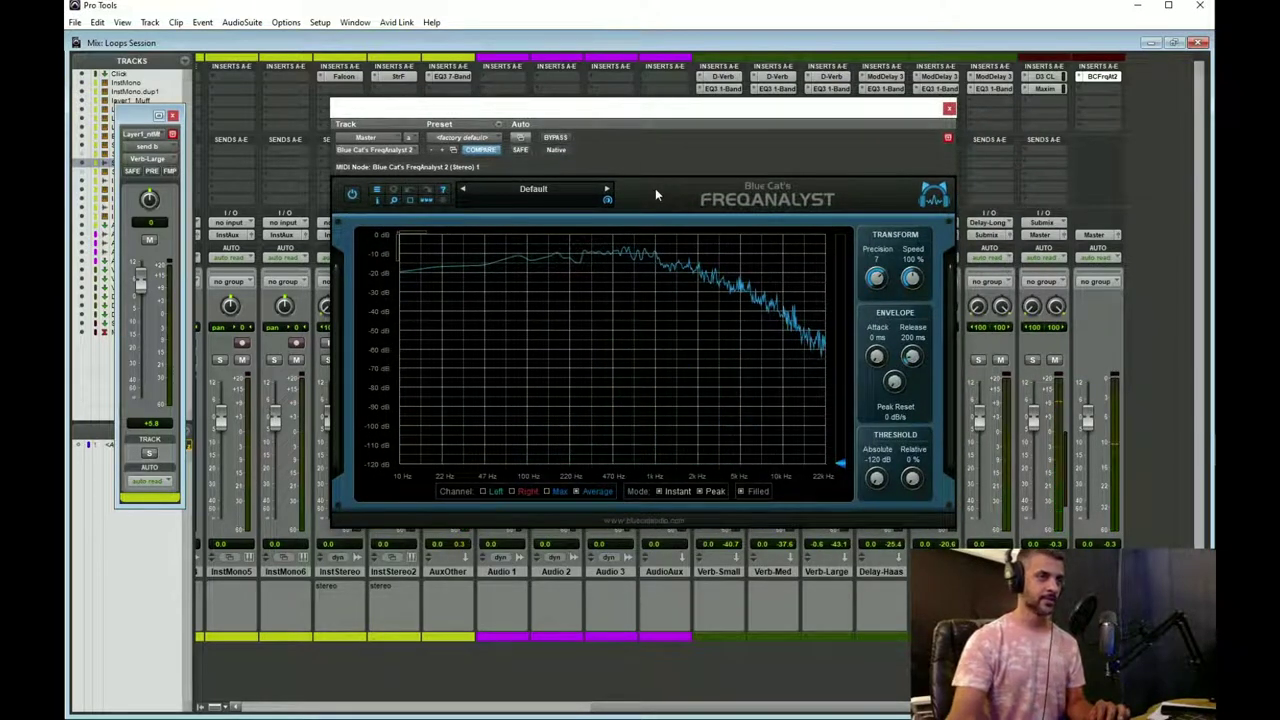
key("space")
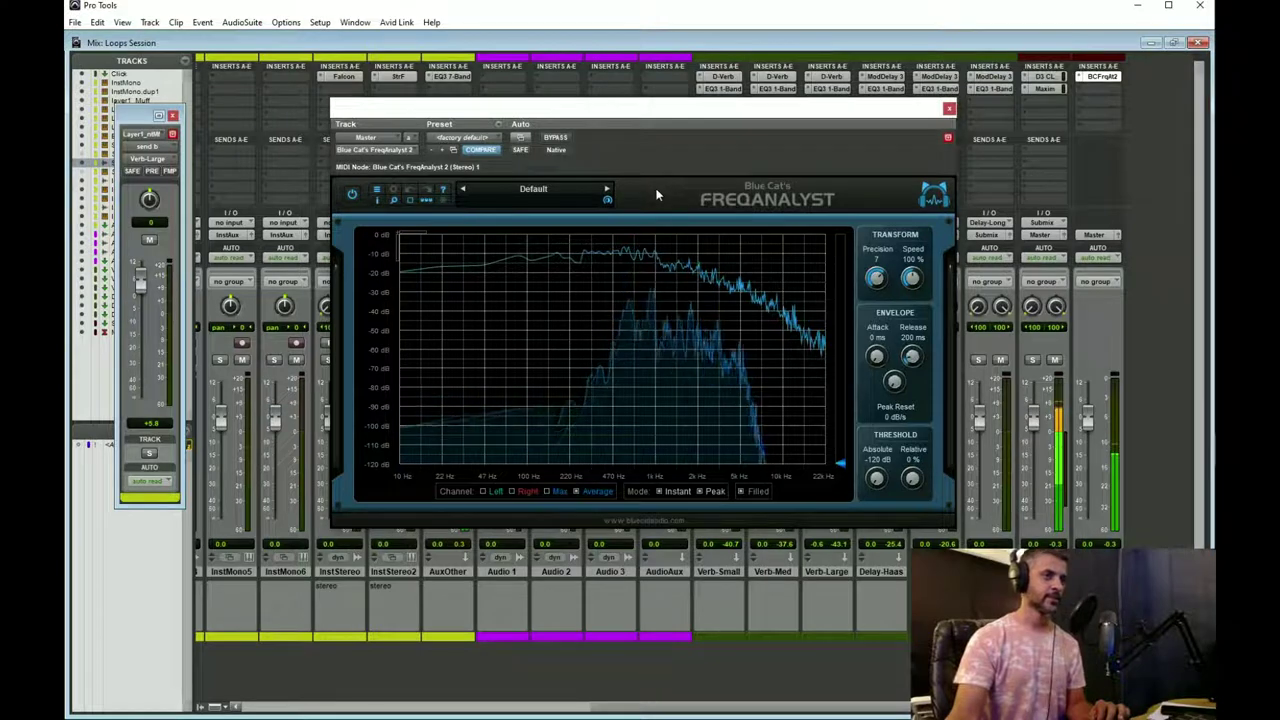
left_click_drag(683, 114, 735, 93)
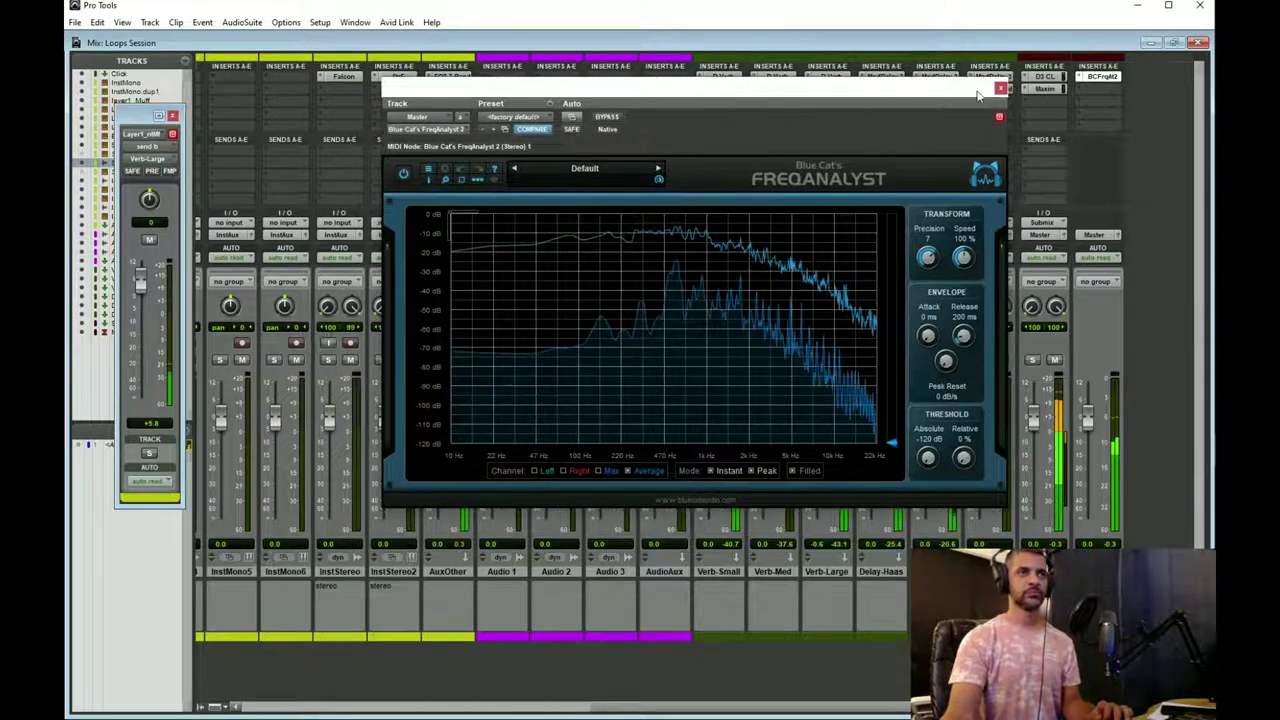